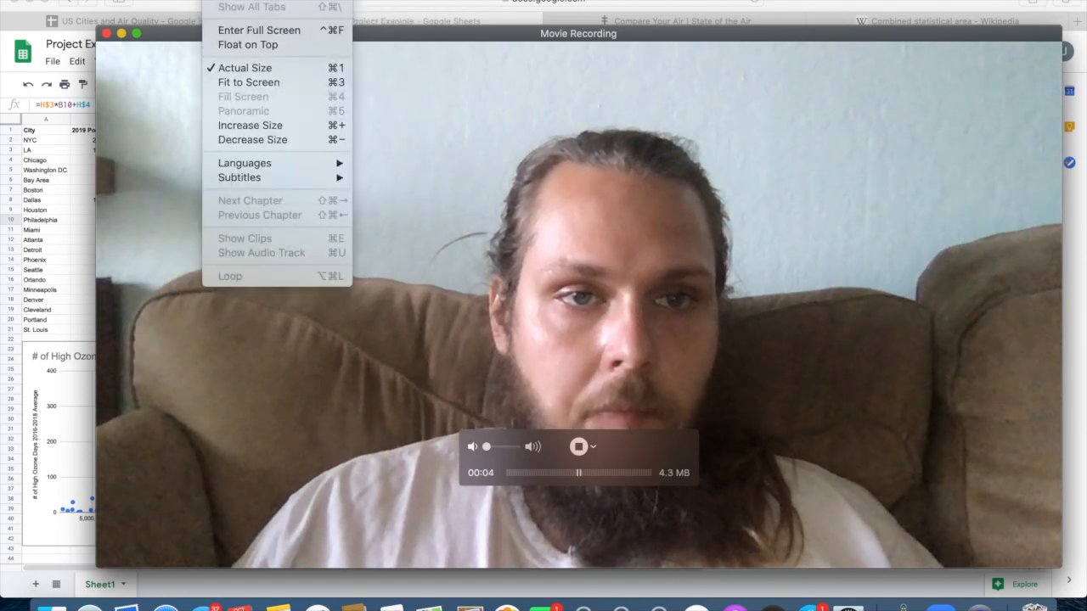
Keep the Movie Recording window floating on top and shrink it so the spreadsheet behind it can be seen.
click(238, 45)
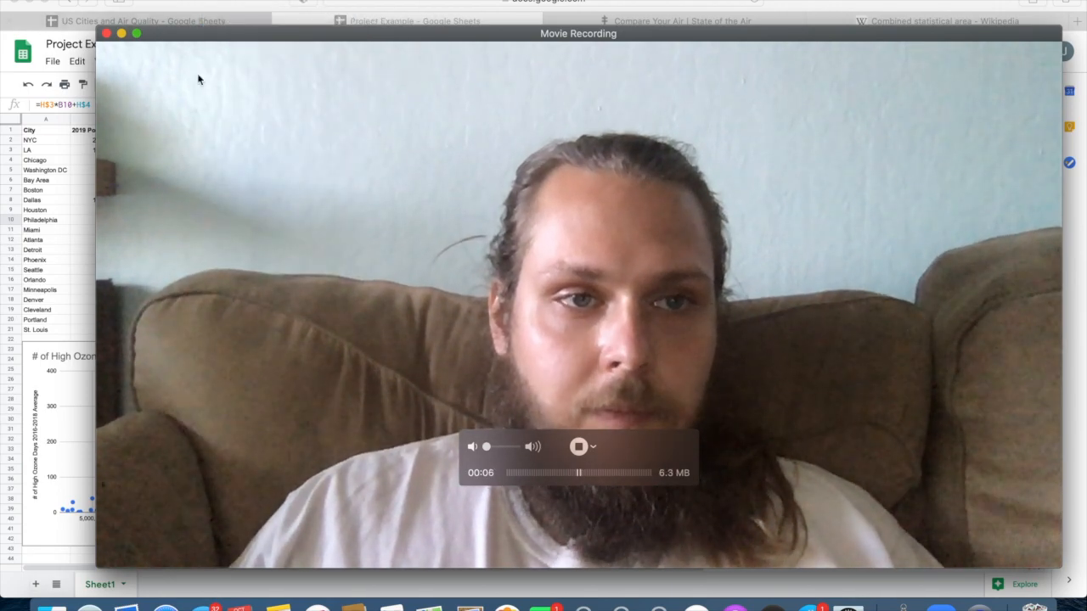
click(86, 535)
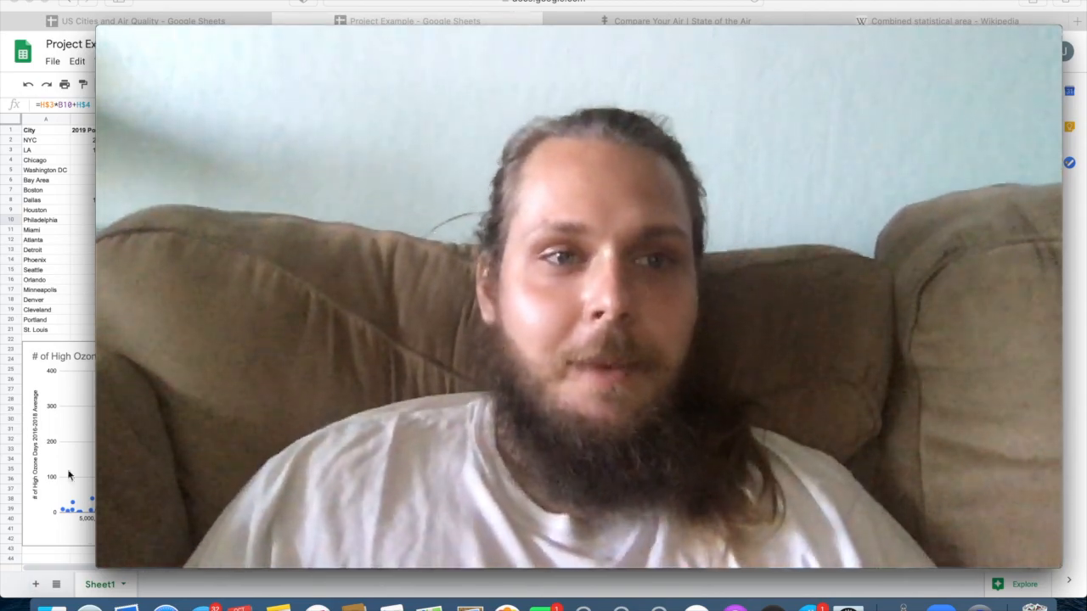
mouse_move(145, 132)
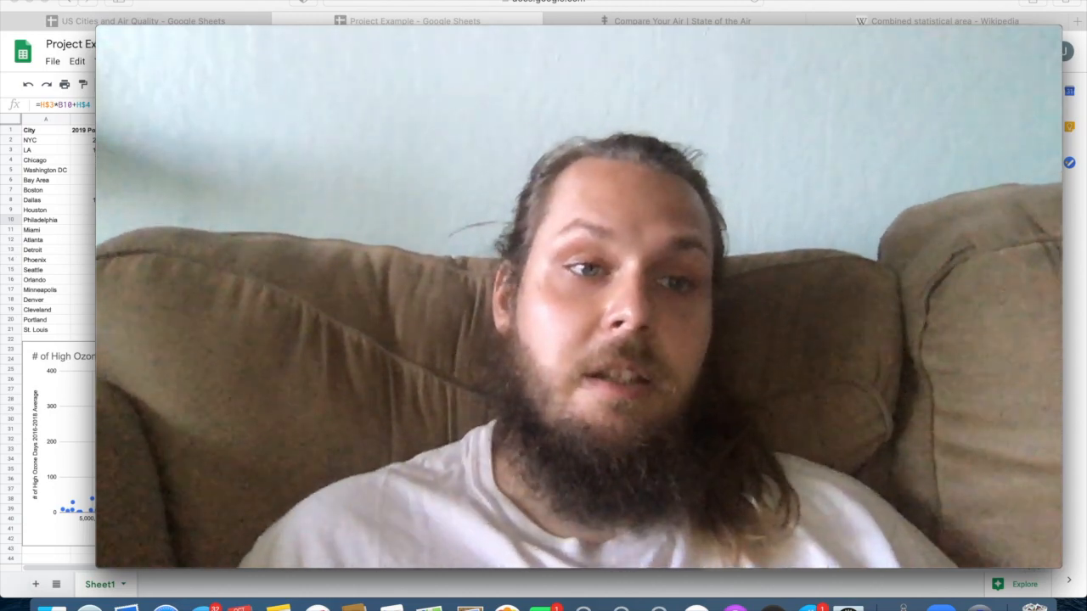
mouse_move(165, 169)
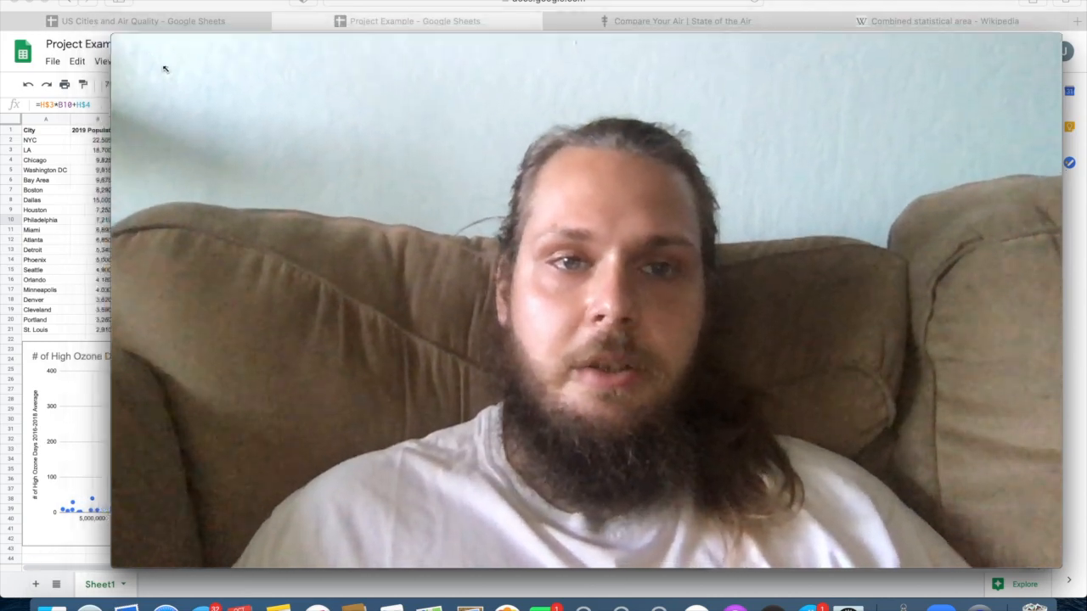
drag(165, 68, 460, 315)
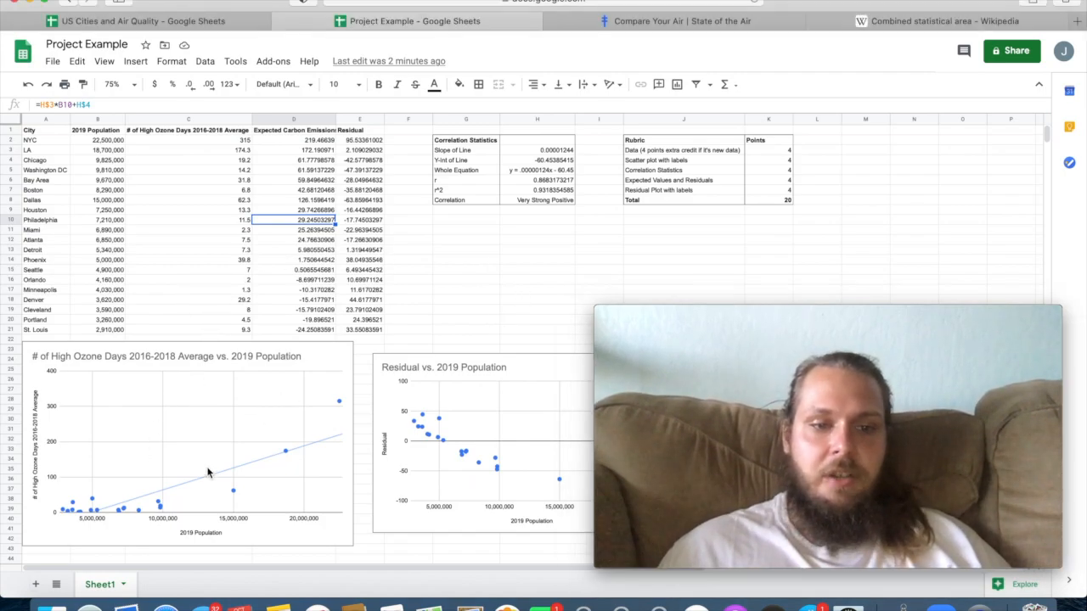
Look over both scatter plots and widen column D to fit the Expected Carbon Emissions header.
scroll(442, 418, right, 8)
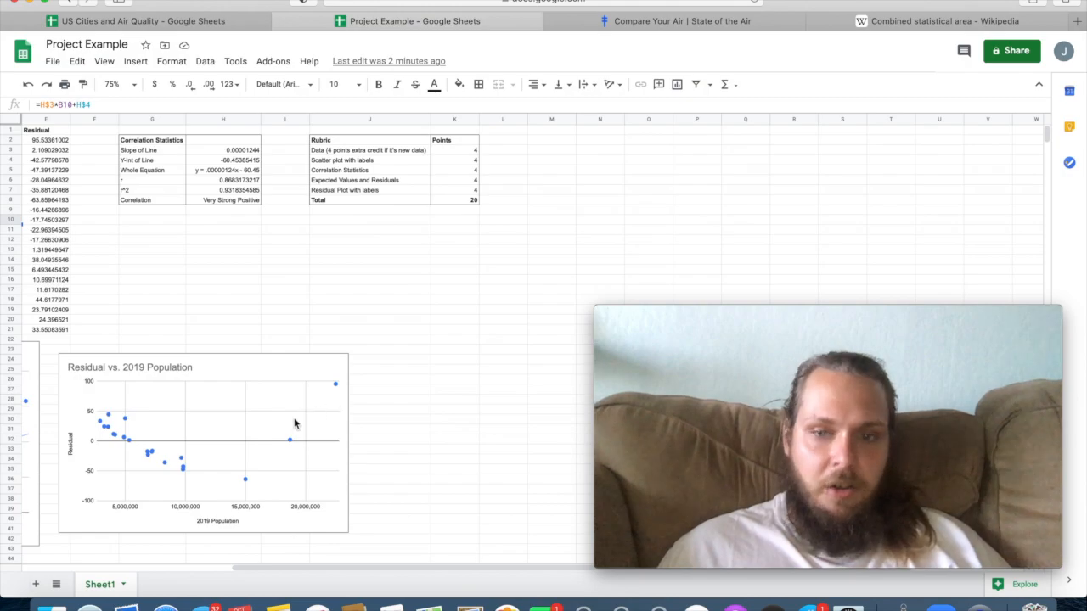
scroll(294, 424, left, 8)
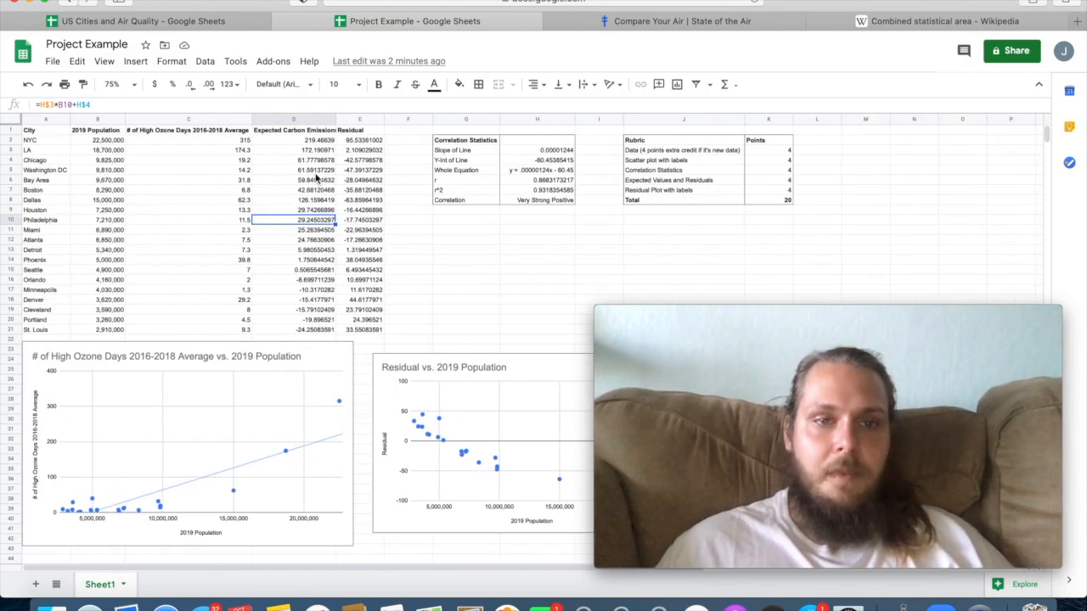
drag(337, 118, 347, 119)
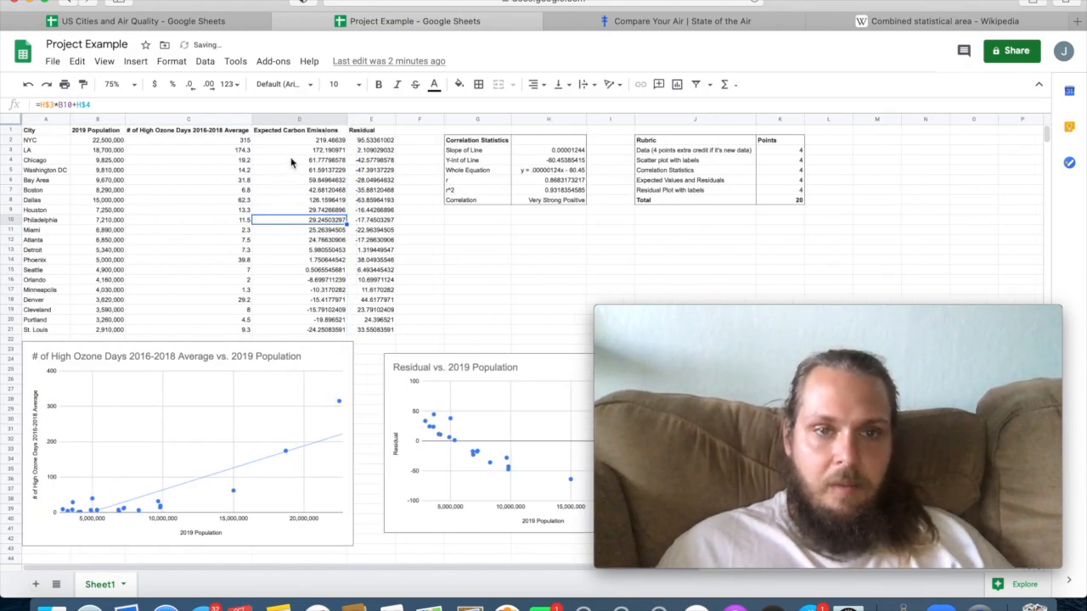
Rename the spreadsheet as Project 2 Example.
click(85, 44)
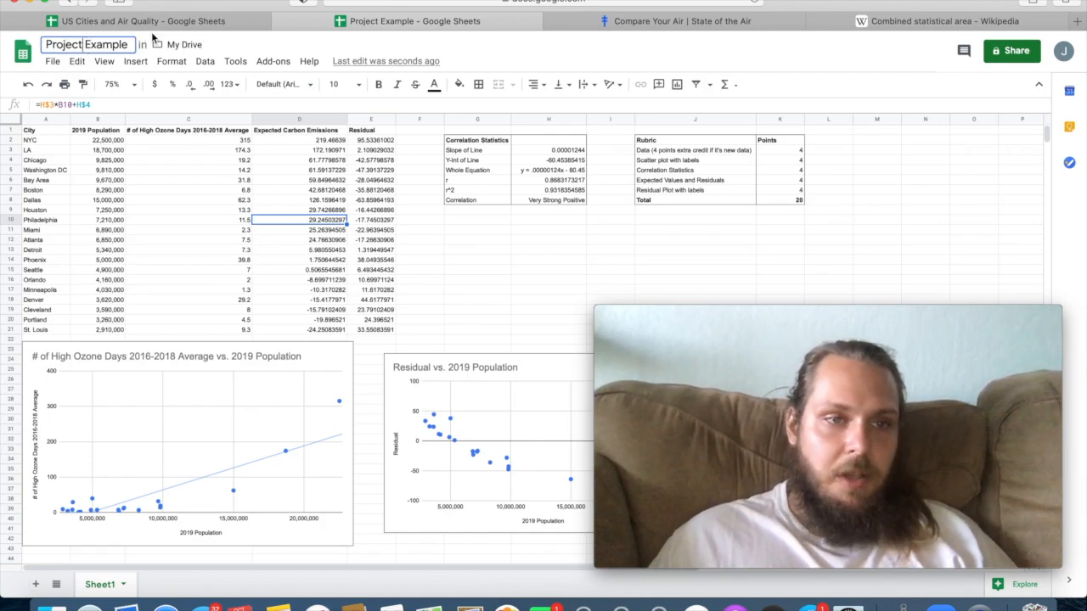
text(2)
key(Return)
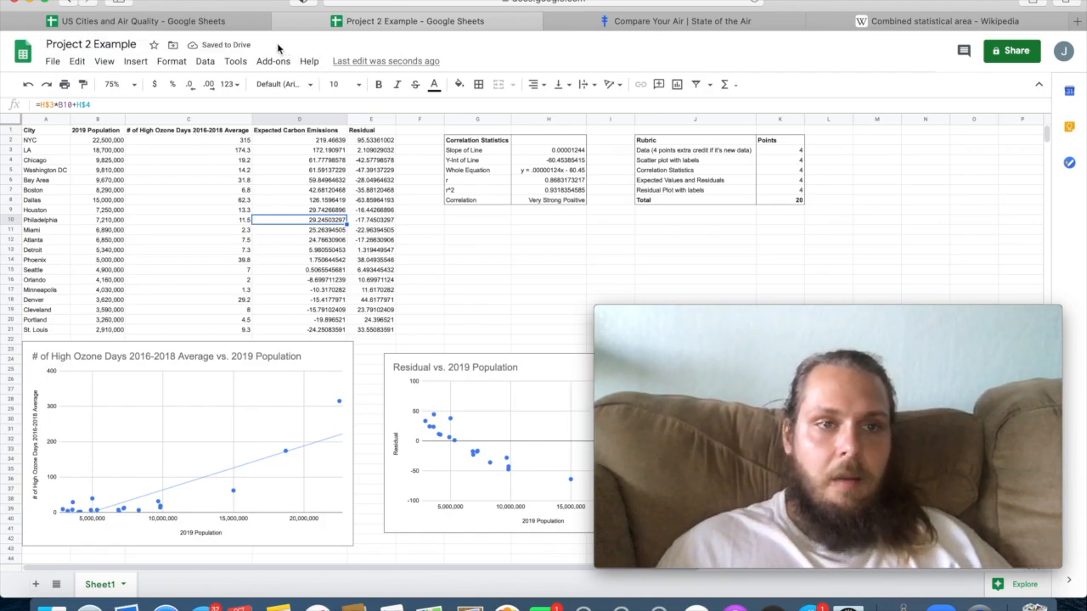
Review the 2019 Population and # of High Ozone Days columns in the US Cities and Air Quality spreadsheet.
click(213, 23)
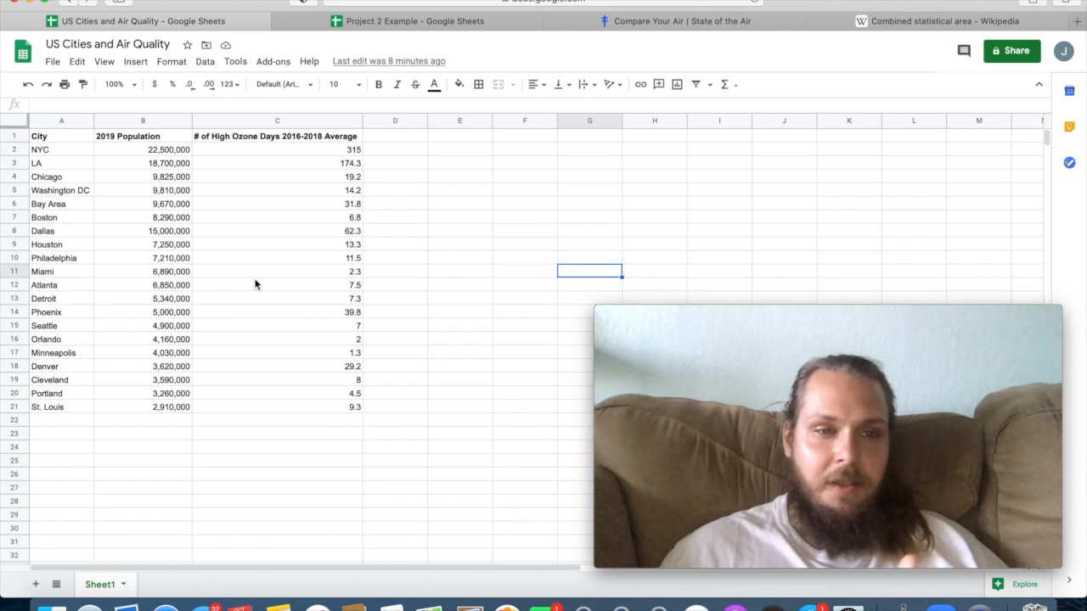
click(181, 141)
click(230, 140)
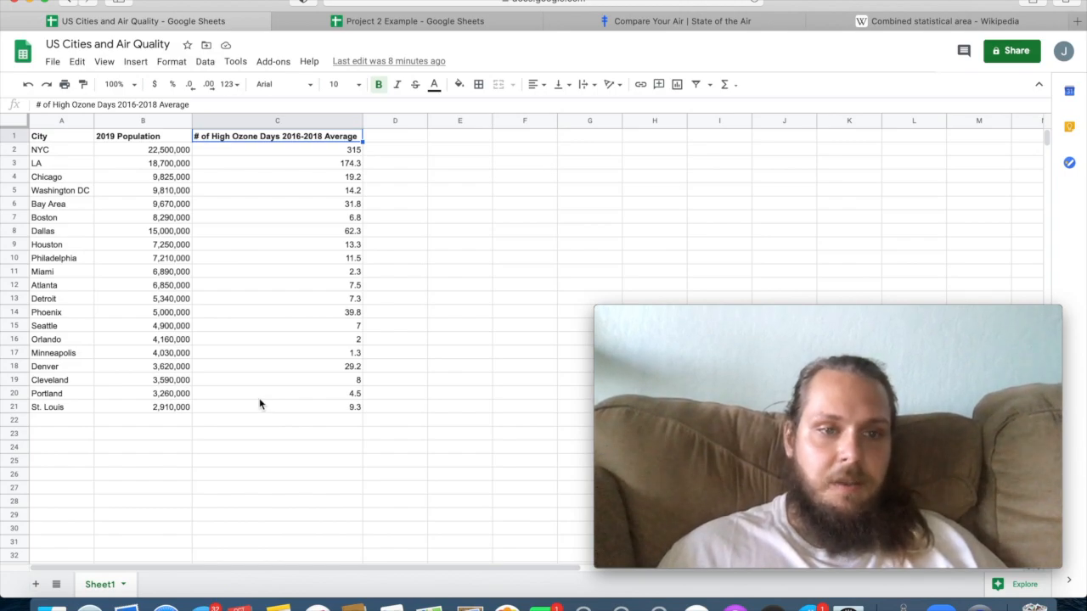
click(172, 258)
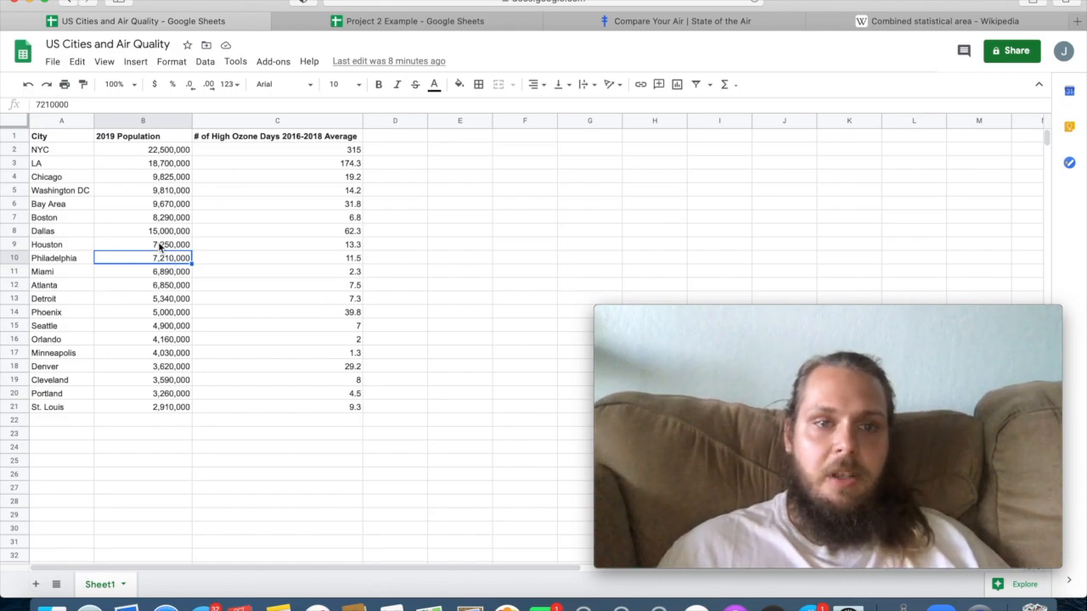
click(168, 142)
click(308, 139)
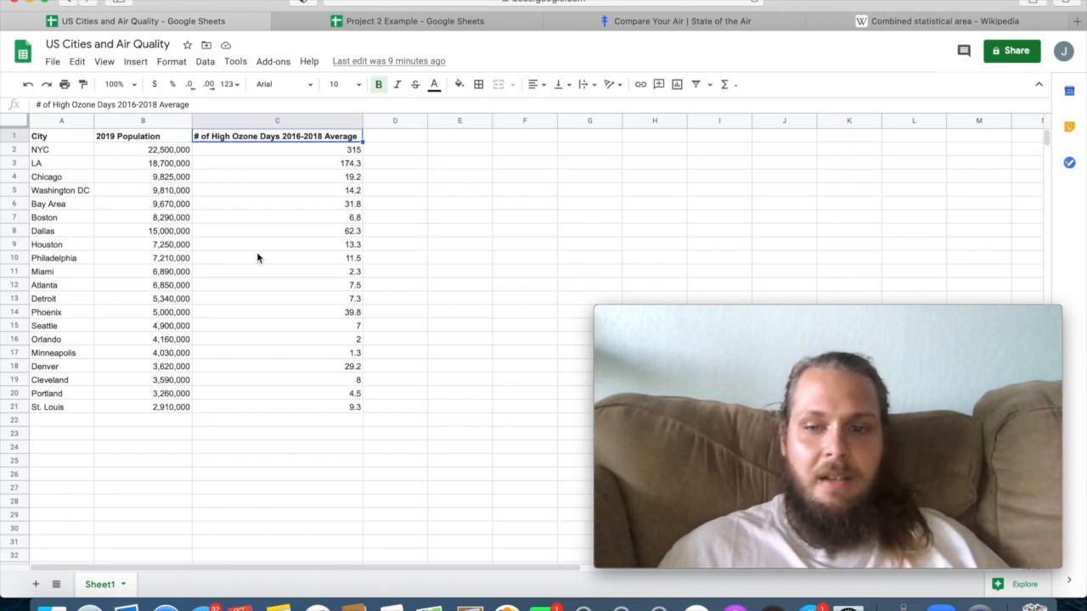
Review the data sources: the State of the Air high ozone comparison and Wikipedia's combined statistical area population table.
click(691, 26)
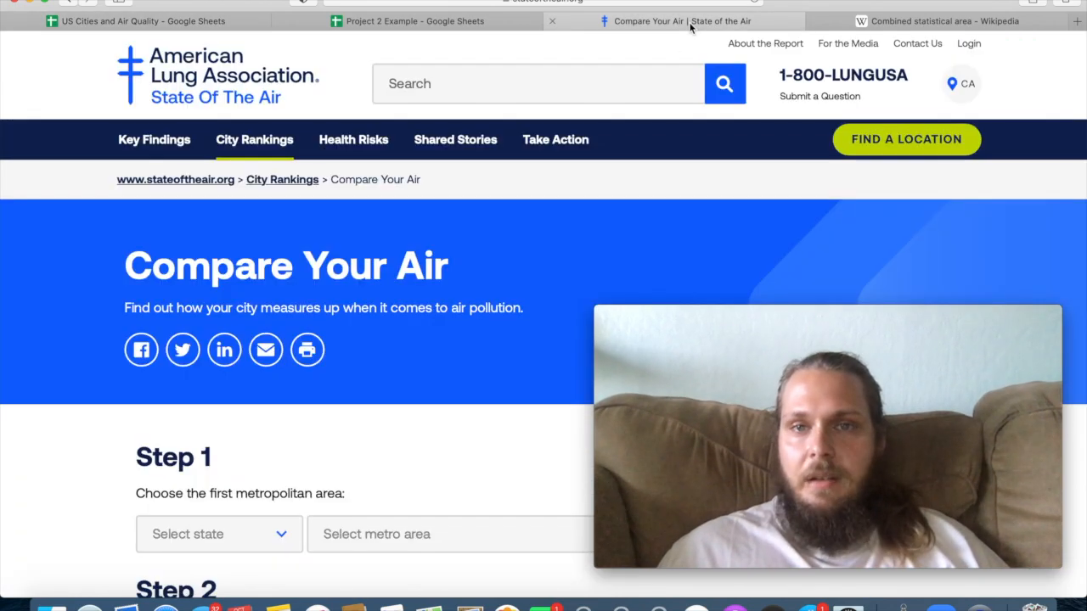
scroll(489, 286, down, 5)
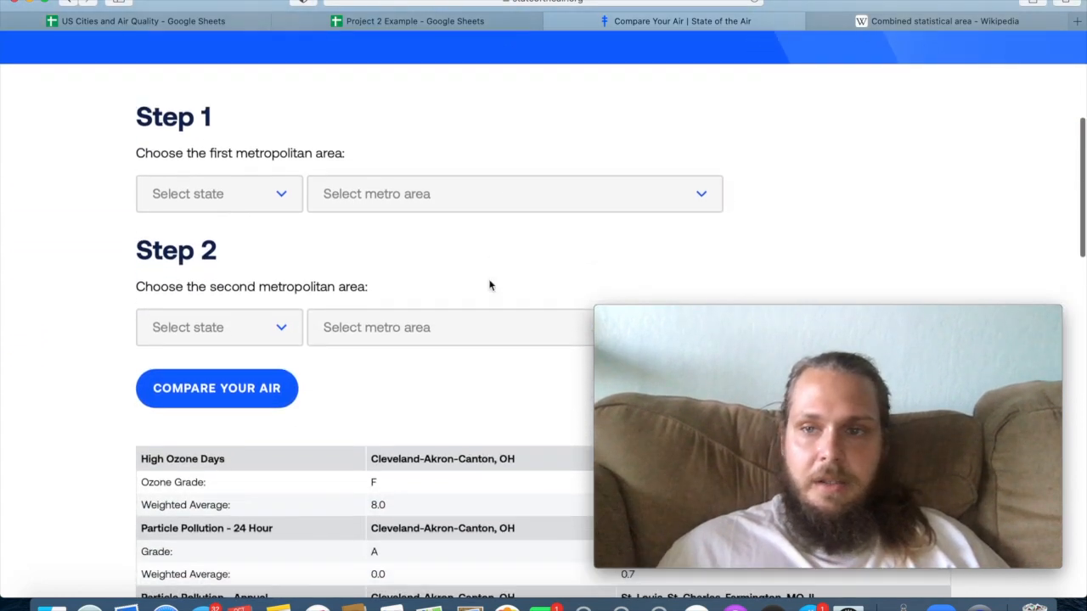
scroll(489, 285, down, 3)
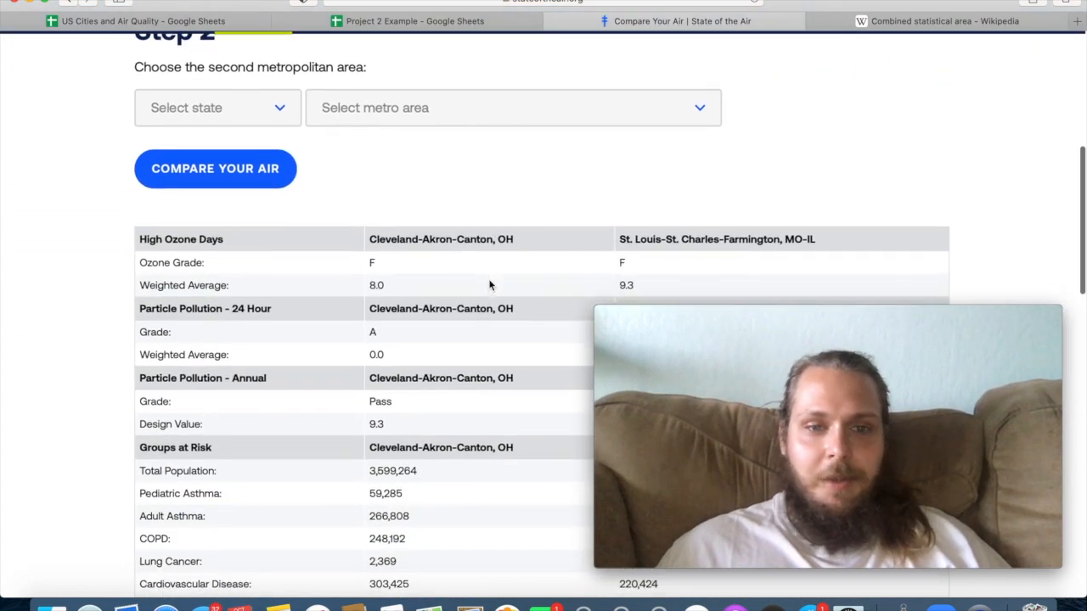
scroll(480, 251, up, 6)
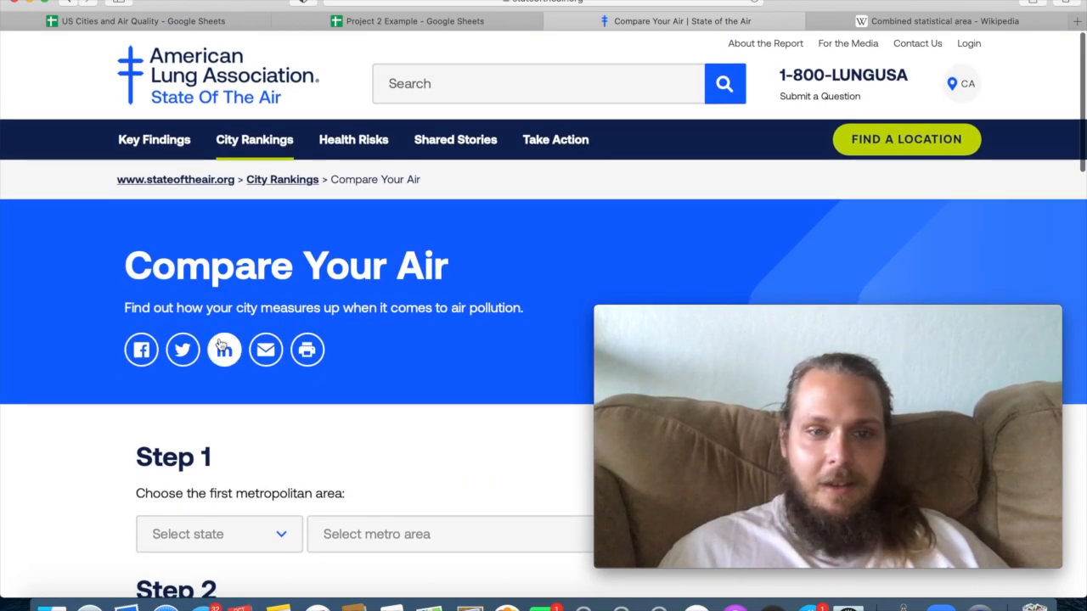
scroll(221, 343, down, 5)
scroll(221, 342, up, 5)
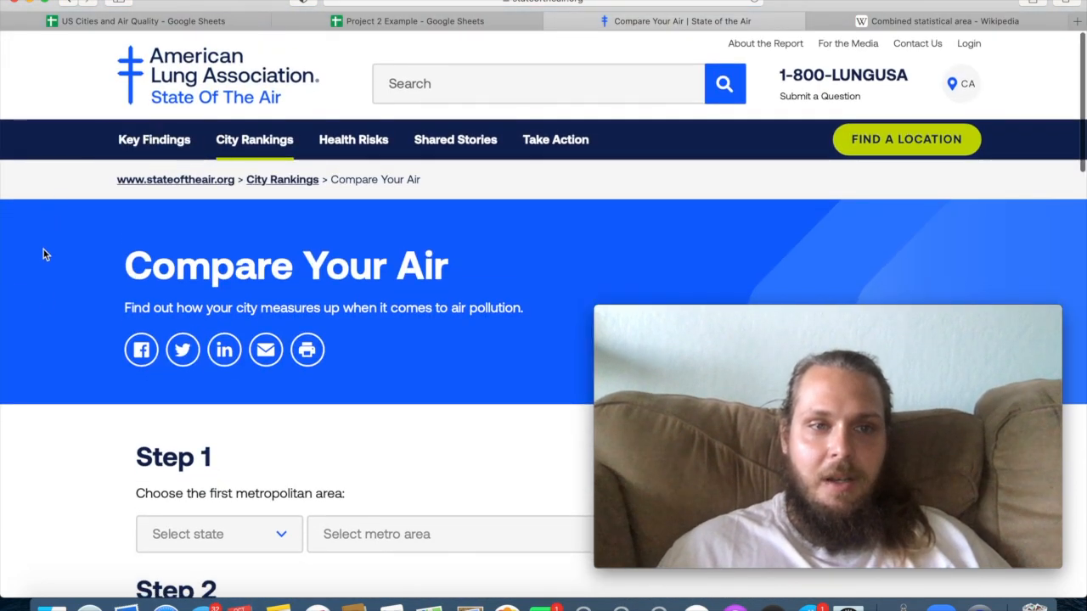
scroll(35, 484, down, 3)
scroll(35, 486, down, 4)
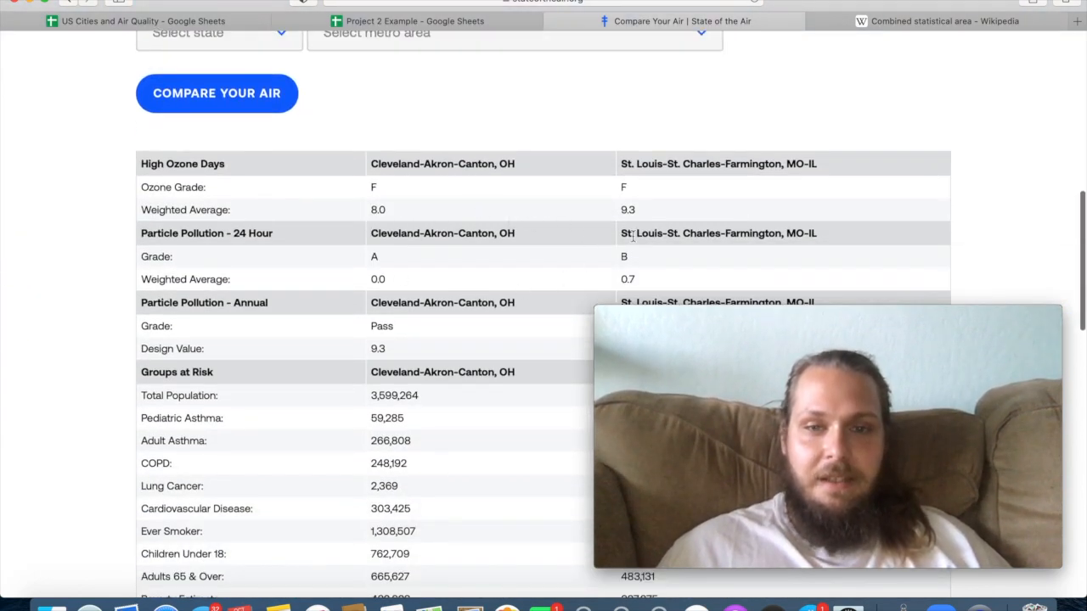
click(885, 20)
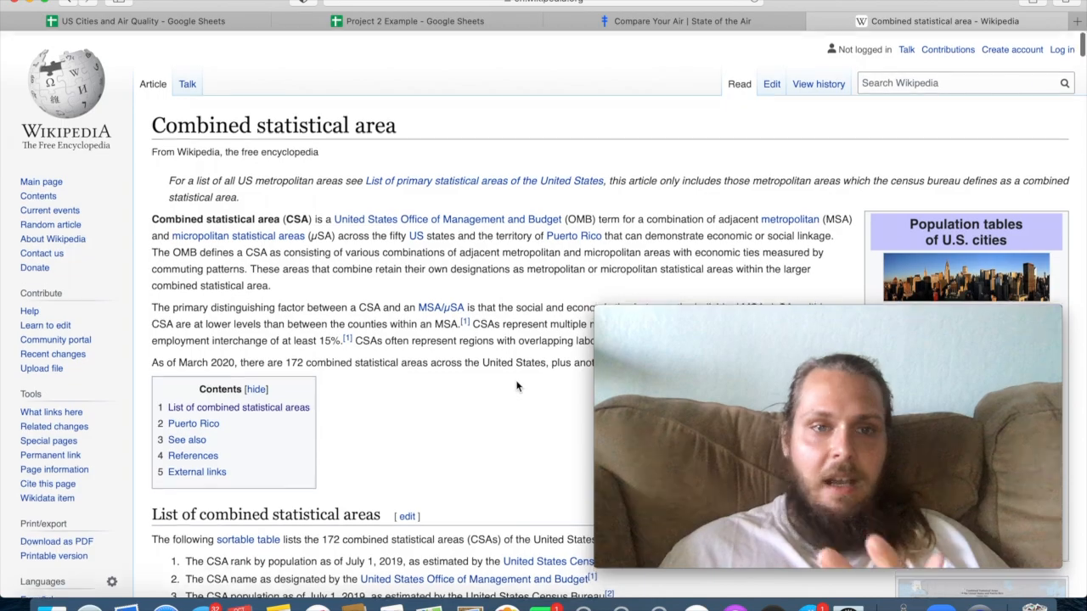
scroll(516, 386, down, 10)
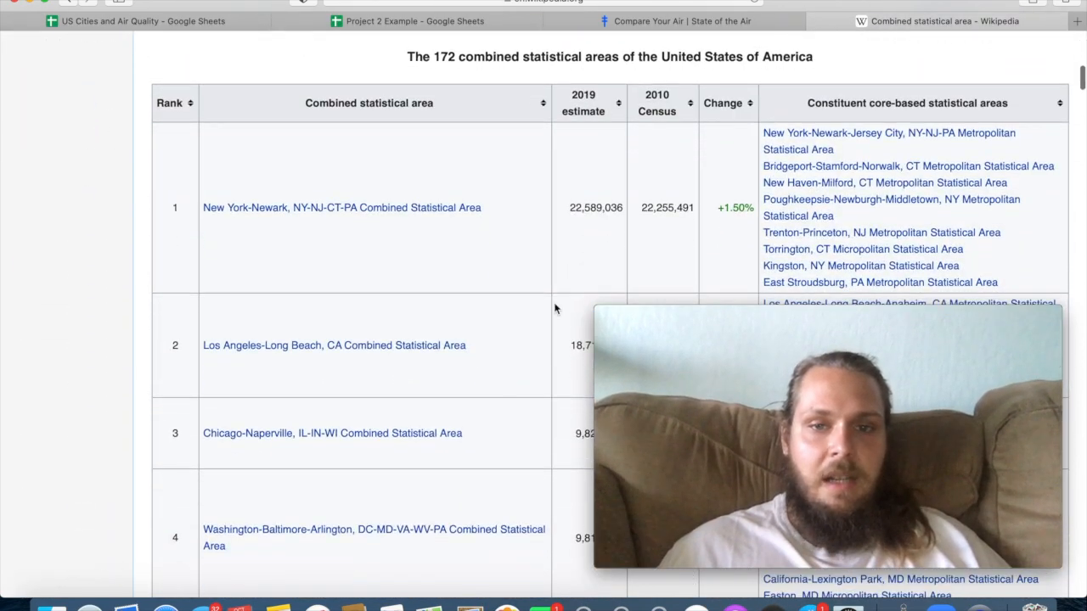
In the US Cities and Air Quality spreadsheet, insert a chart from the high ozone day values in C2:C21.
click(137, 23)
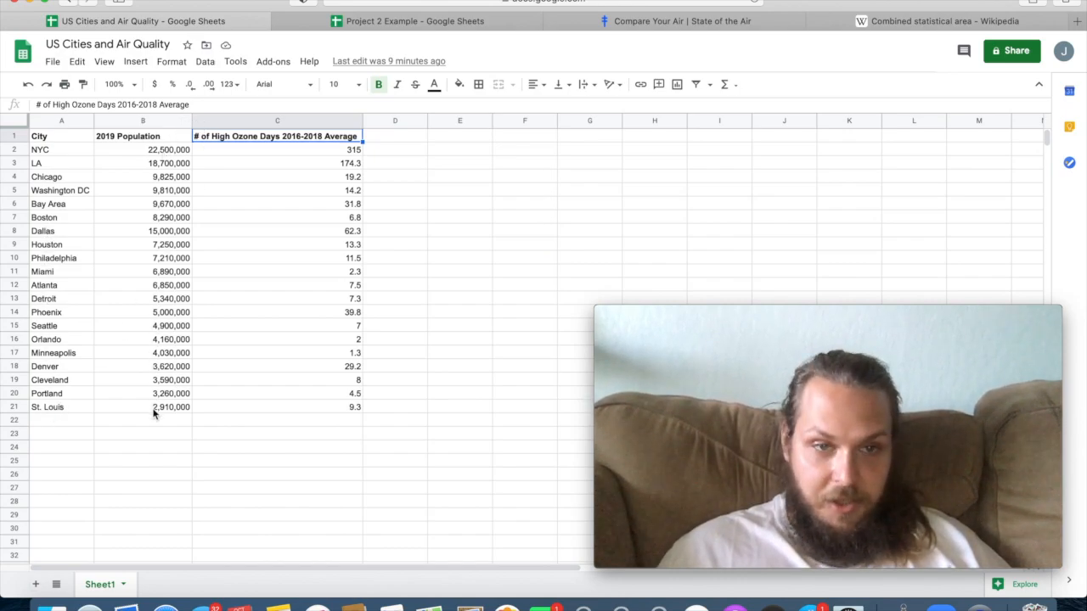
click(280, 413)
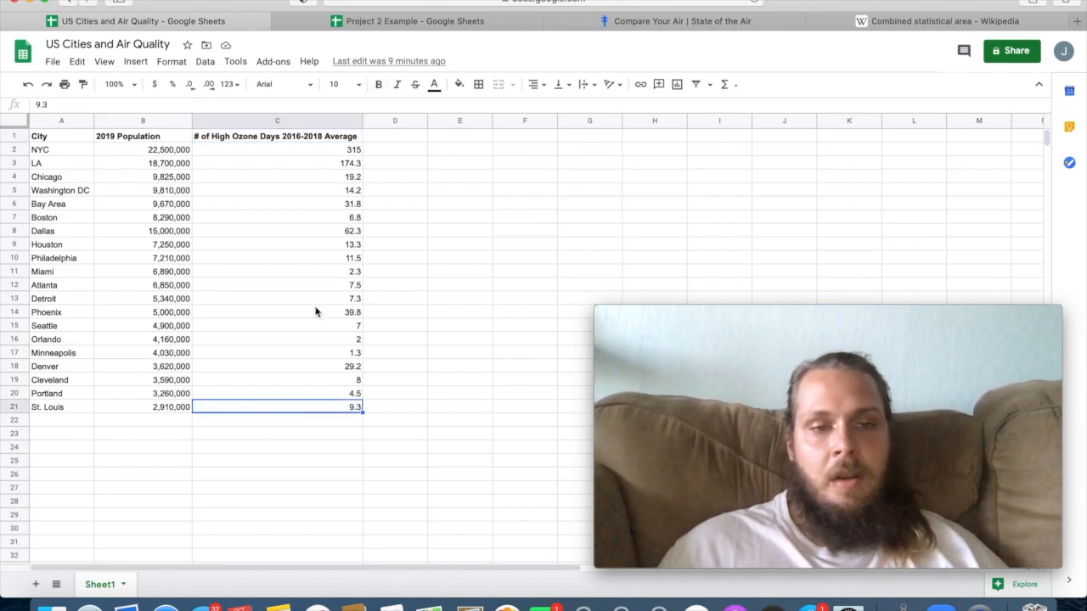
click(312, 149)
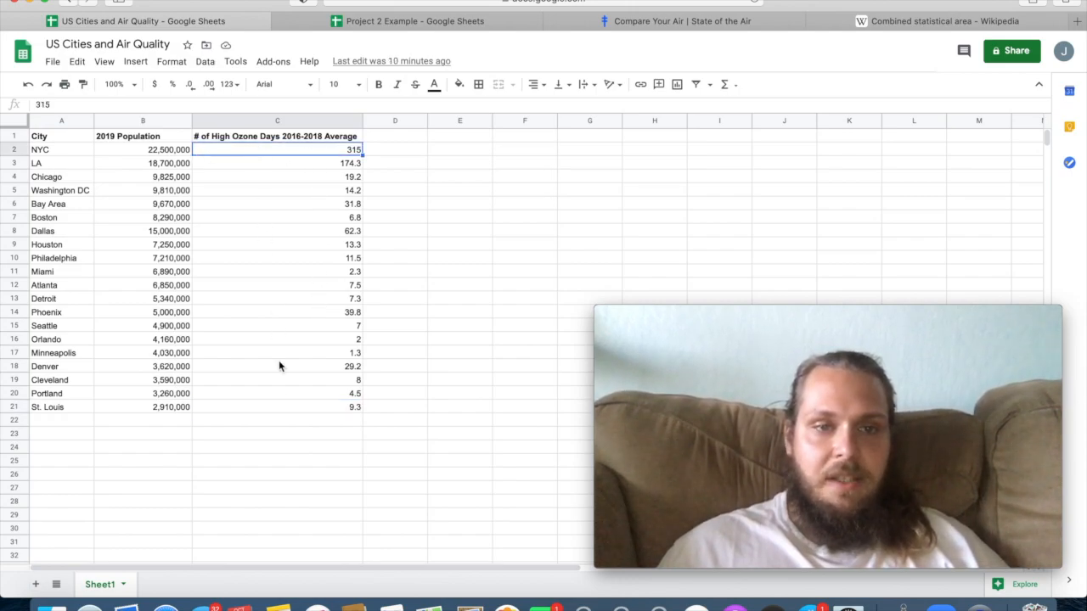
click(324, 208)
click(334, 150)
drag(334, 246, 337, 412)
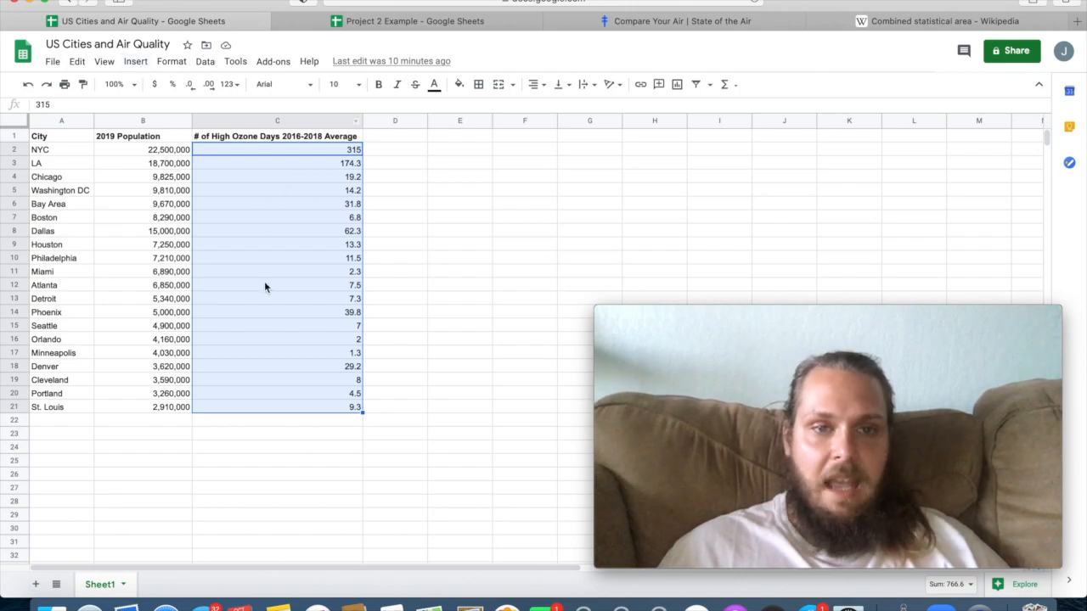
click(137, 61)
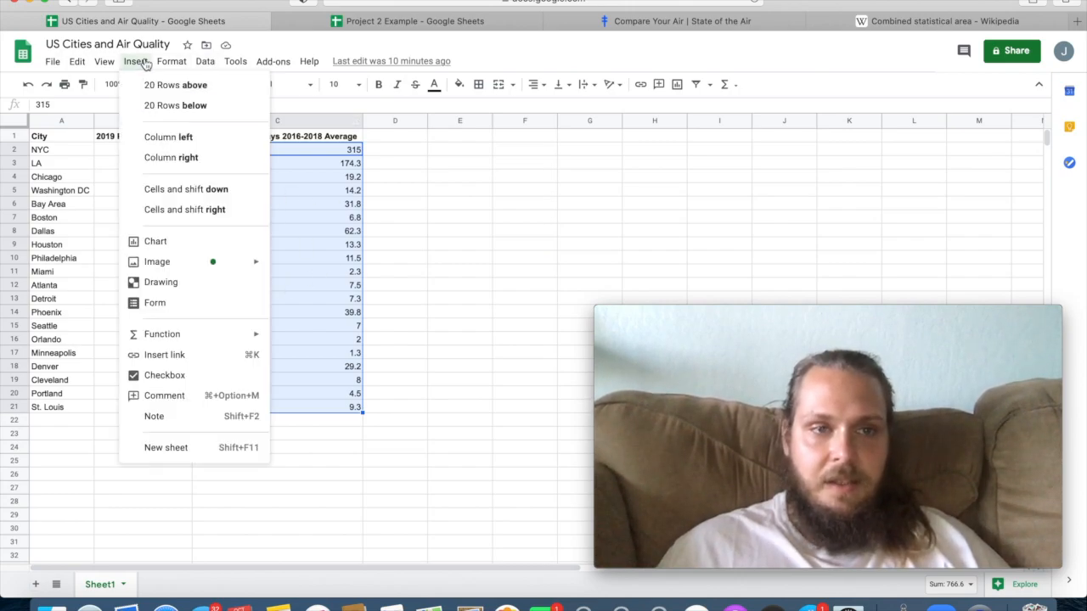
click(155, 241)
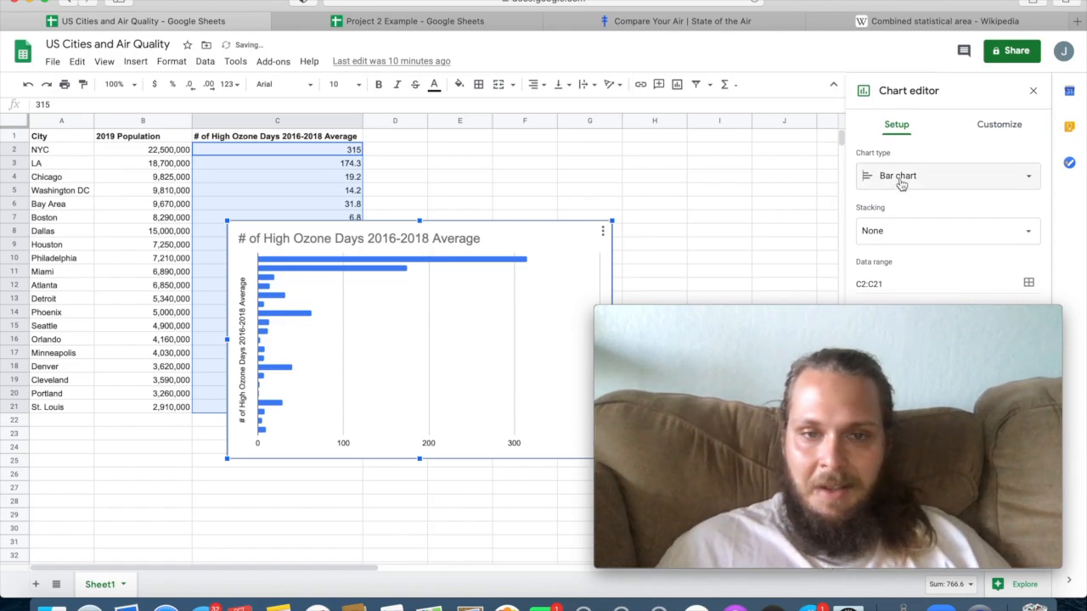
Look through the chart types and change the ozone days bar chart to a combo chart.
click(902, 184)
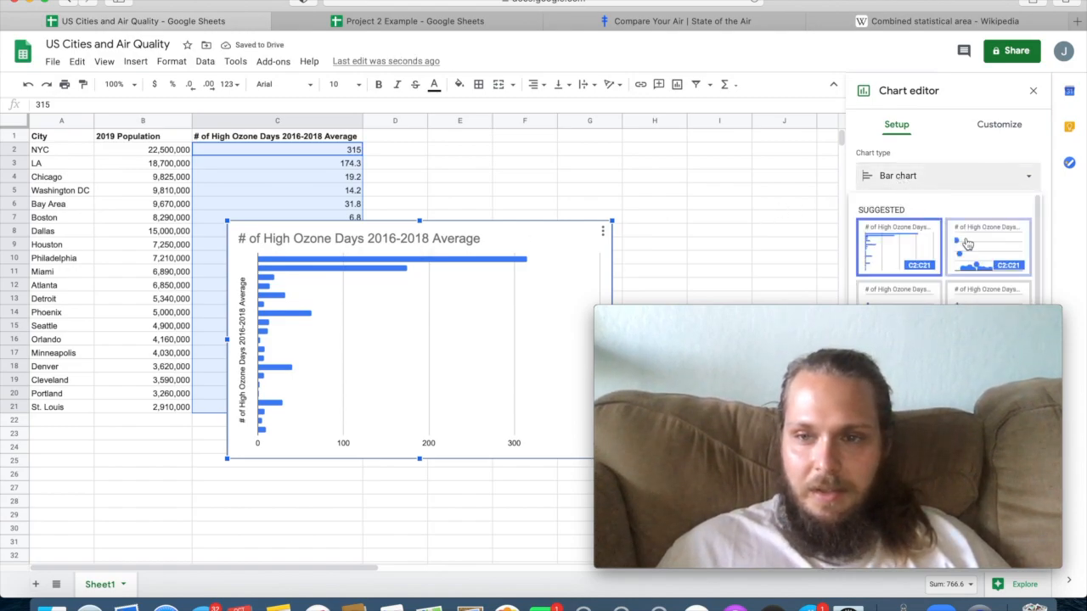
scroll(942, 246, down, 5)
scroll(917, 246, down, 5)
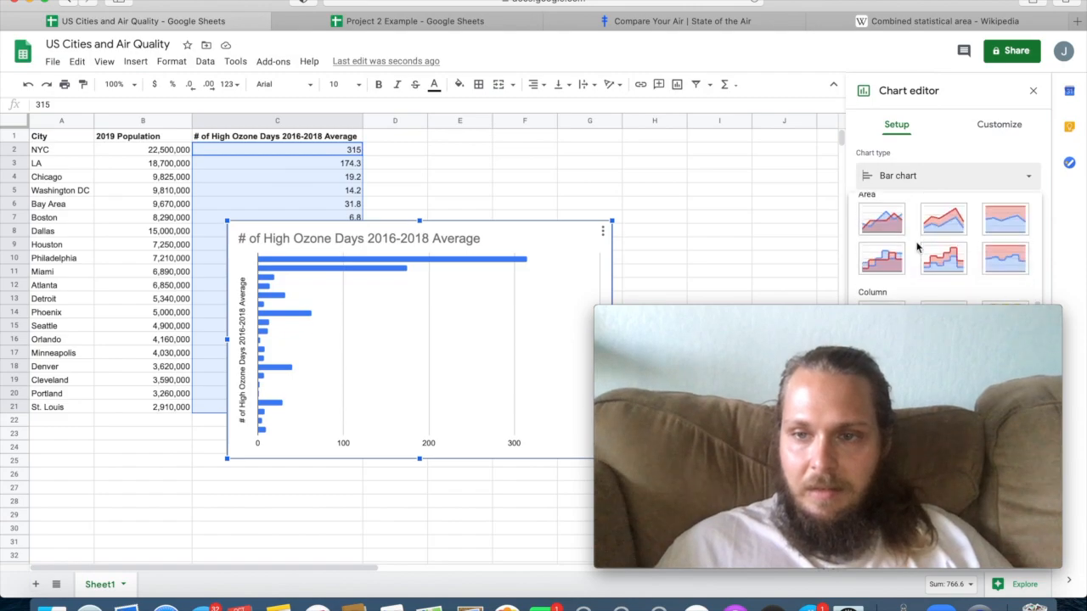
scroll(917, 246, up, 6)
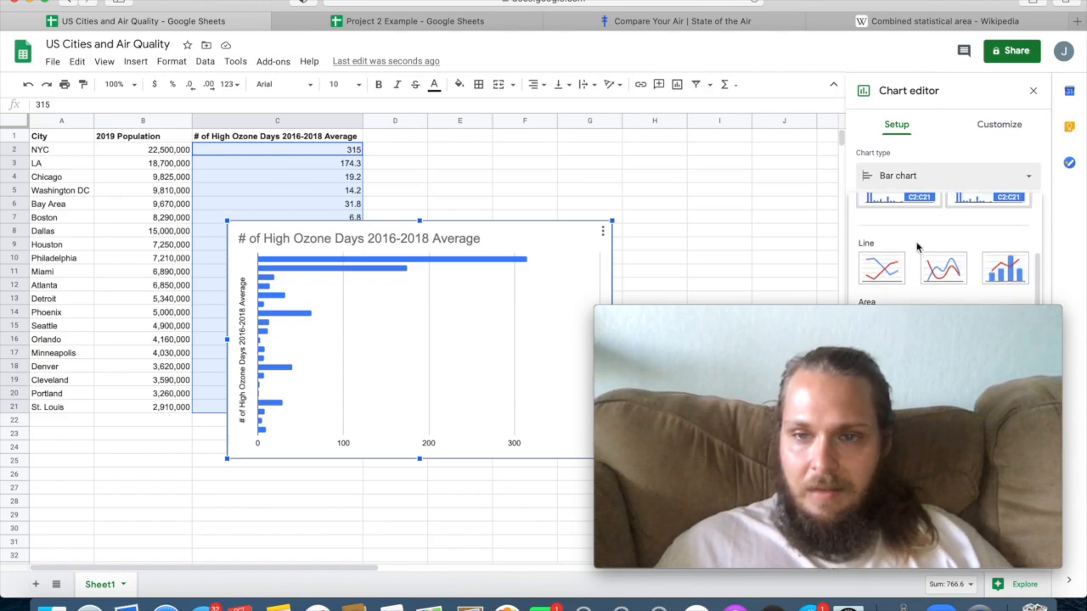
scroll(913, 242, up, 3)
click(898, 237)
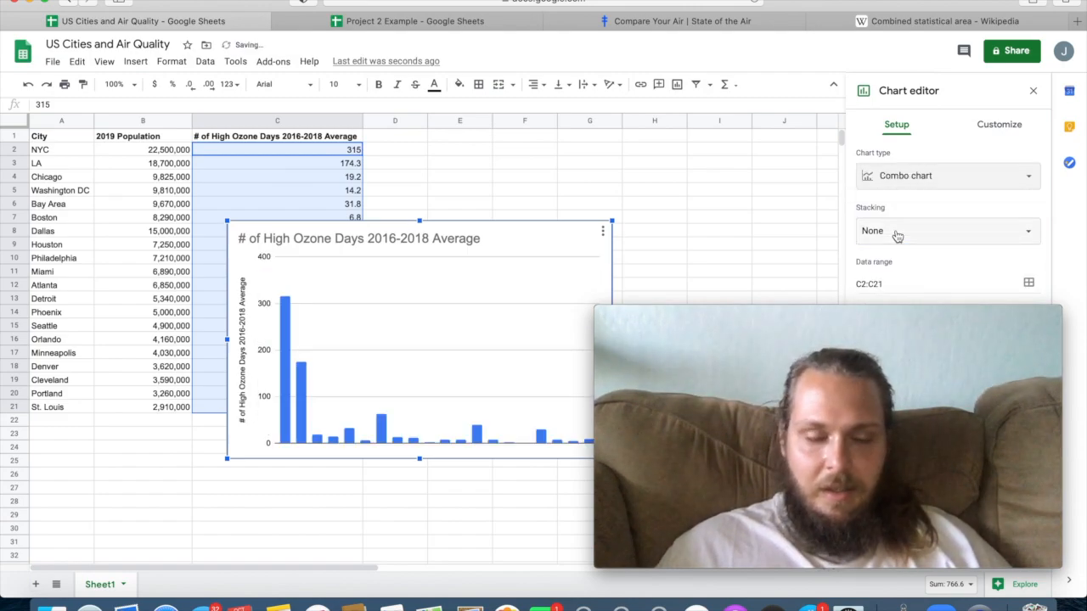
Change the ozone days combo chart to a column chart and look through the other chart types.
click(957, 176)
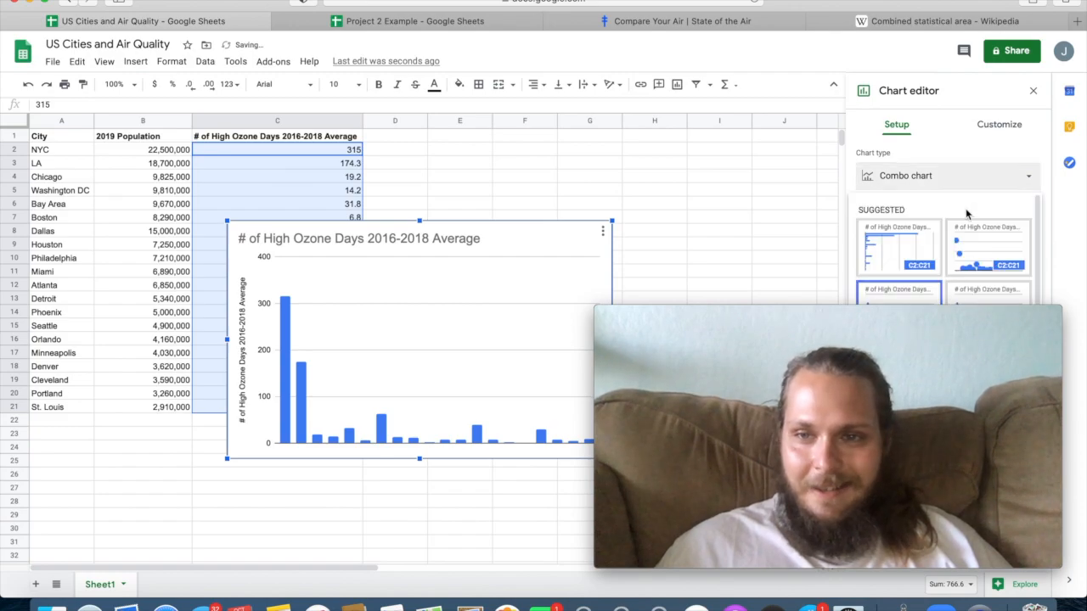
click(989, 289)
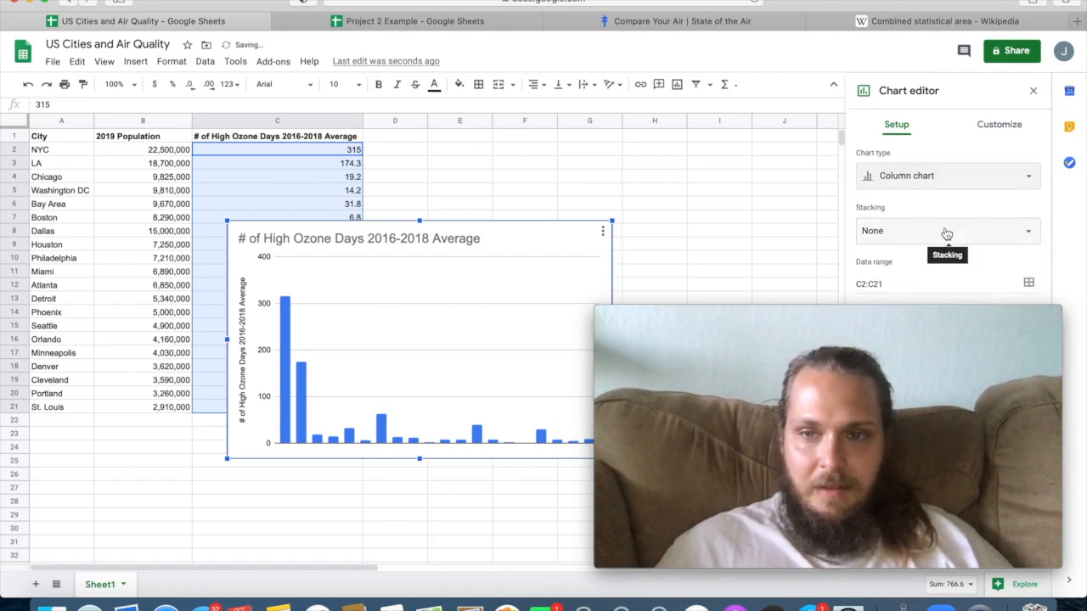
click(949, 179)
scroll(913, 267, down, 10)
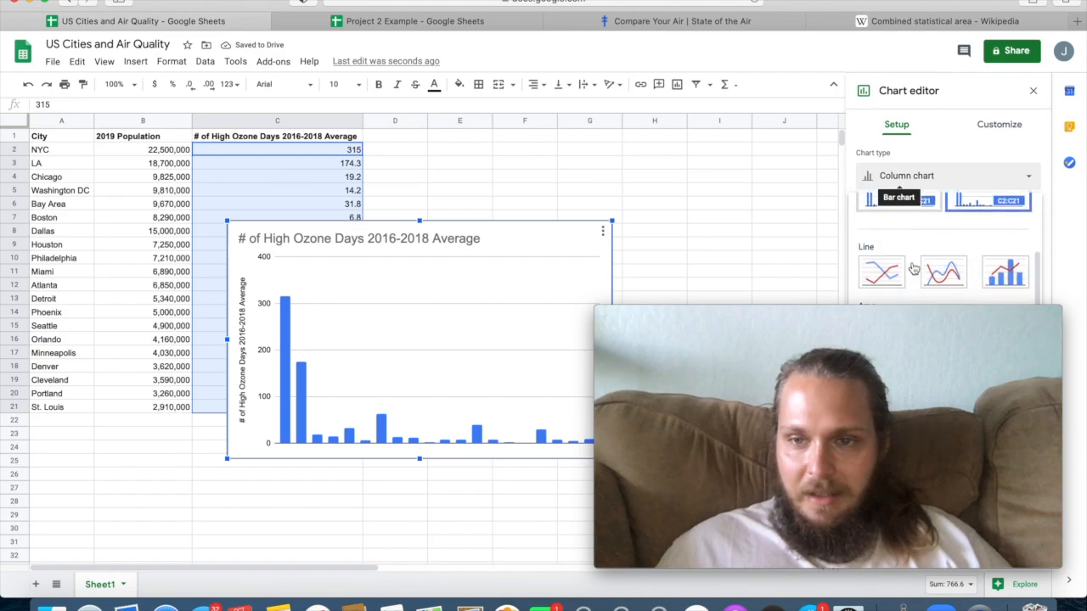
scroll(938, 259, down, 3)
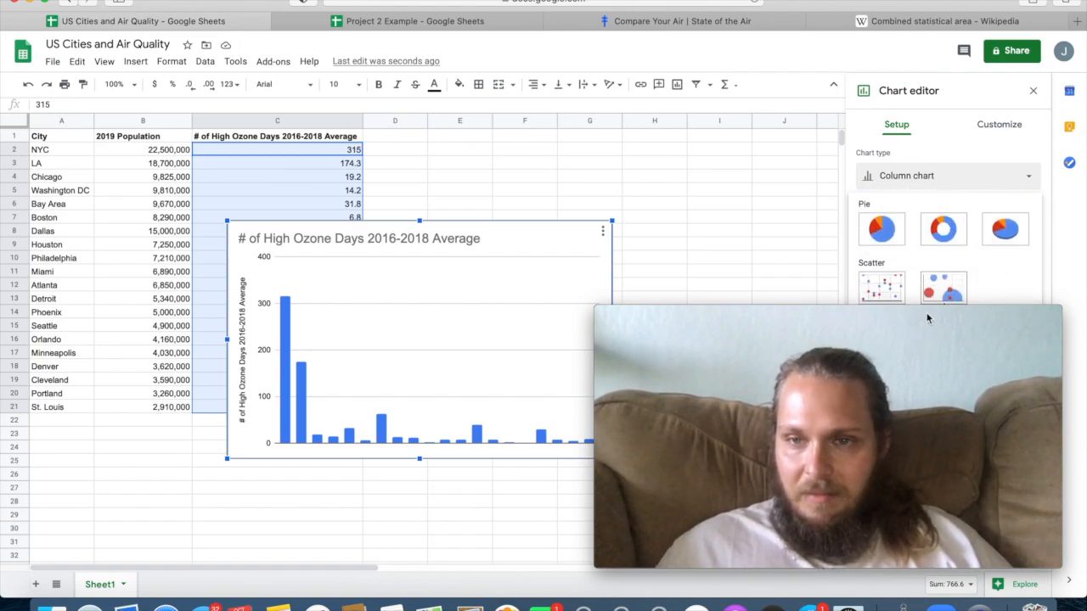
drag(904, 350, 518, 304)
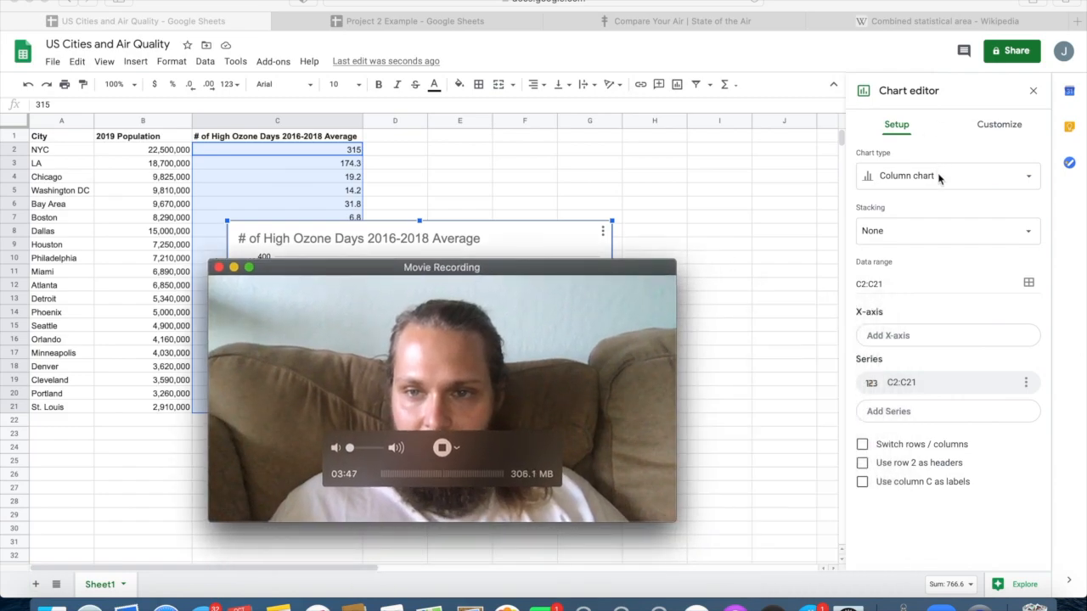
Look through the chart types again and change the ozone days column chart to a histogram chart.
click(871, 177)
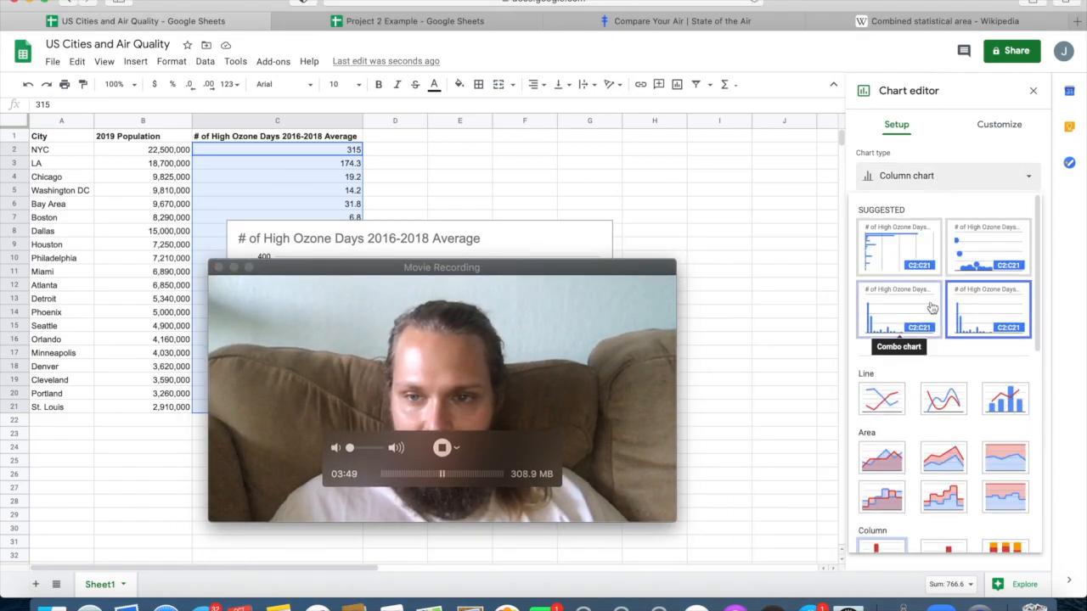
scroll(934, 308, down, 3)
scroll(1005, 373, down, 5)
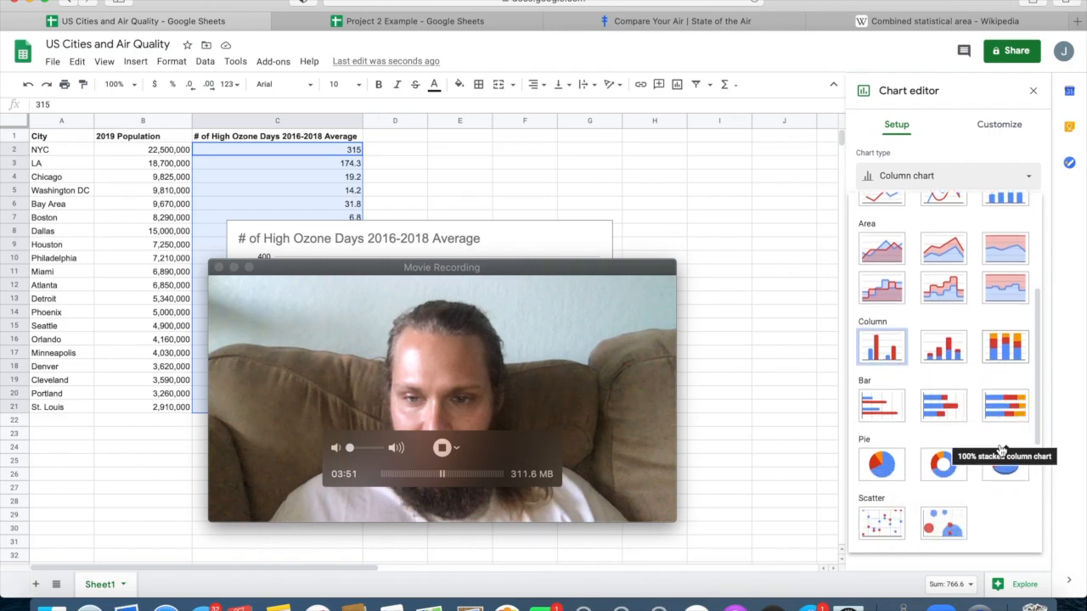
click(941, 405)
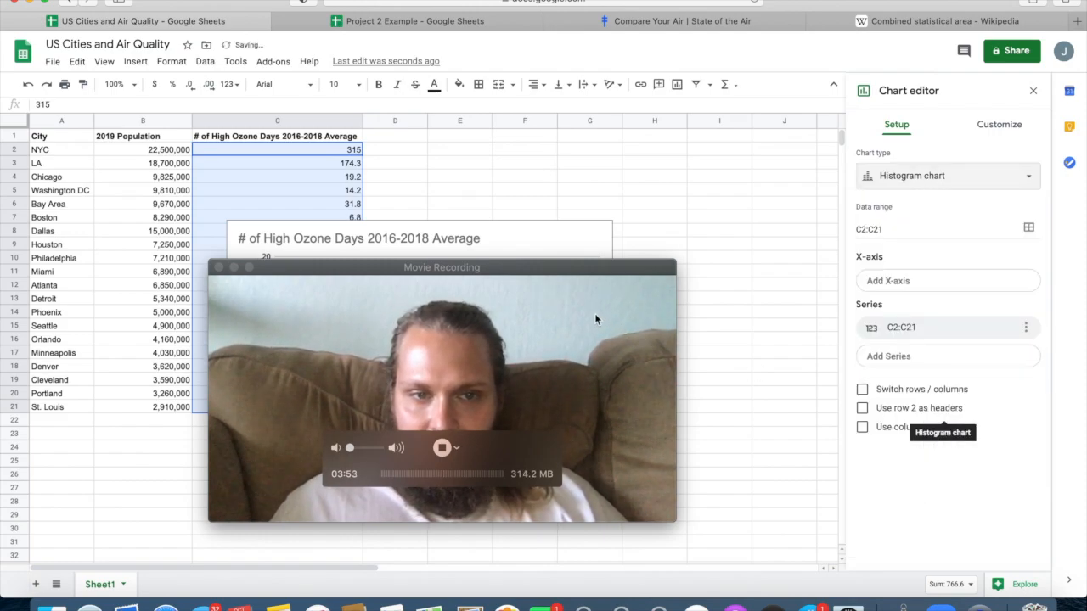
Delete the histogram of high ozone days from the sheet.
drag(586, 265, 957, 305)
click(512, 269)
drag(511, 235, 442, 222)
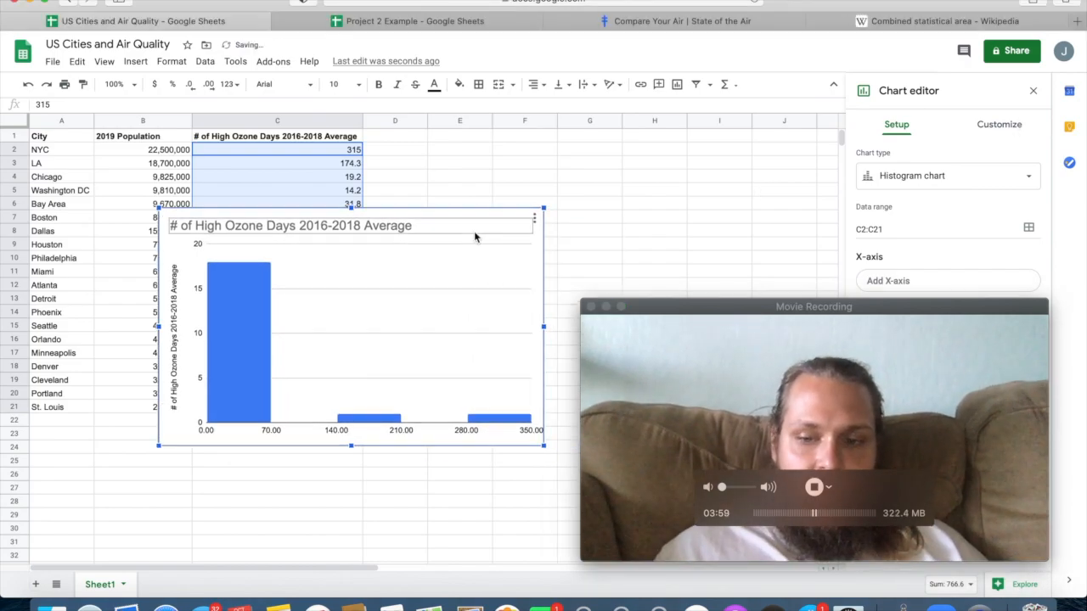
key(Delete)
click(546, 246)
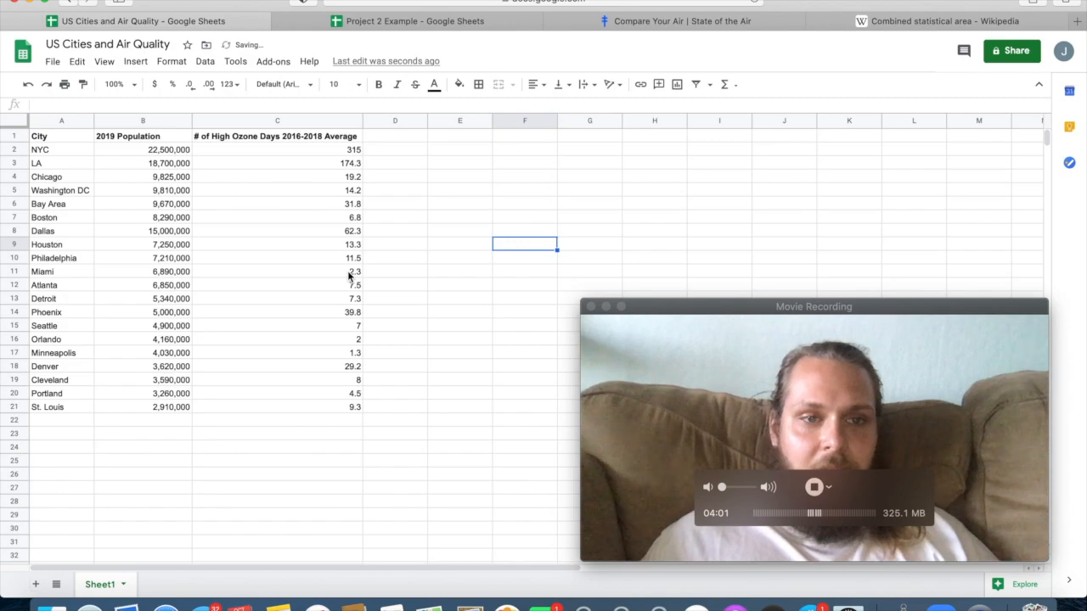
Insert a chart from the population and high ozone day values in B2:C21.
click(323, 272)
drag(181, 151, 320, 410)
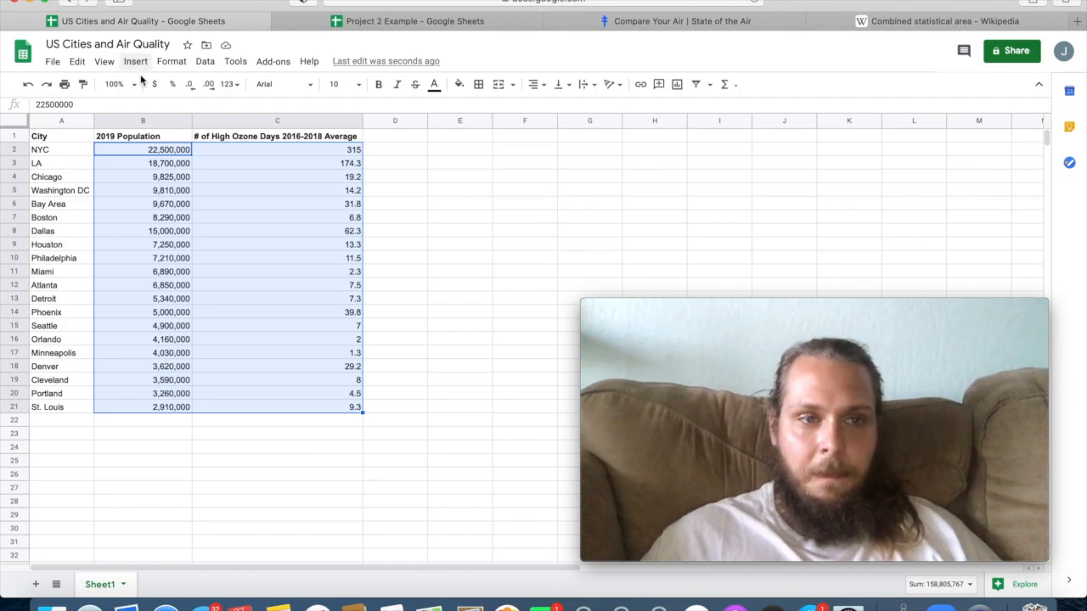
click(131, 384)
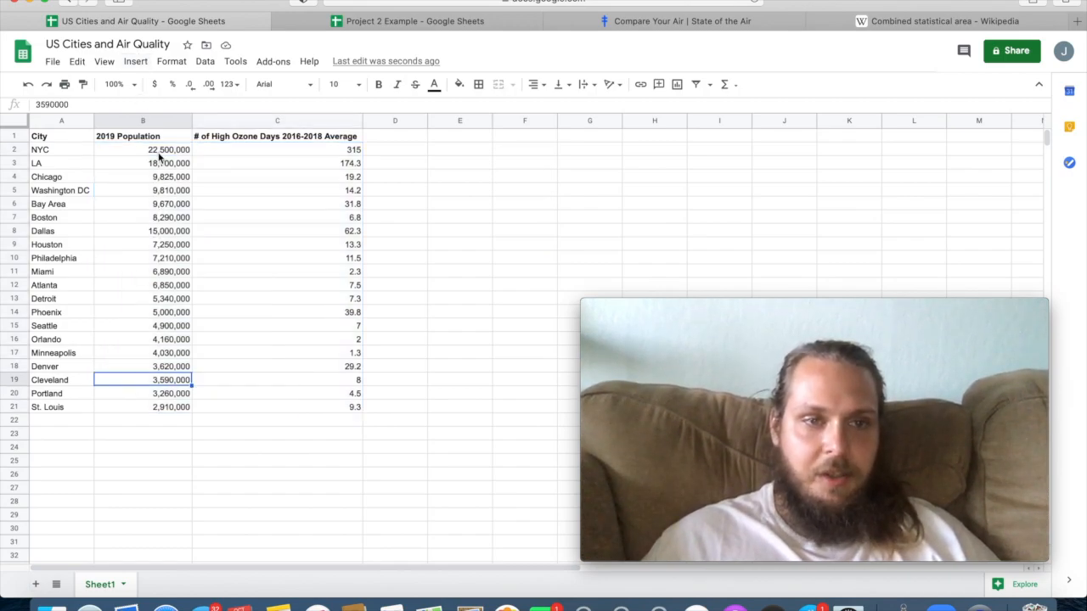
drag(159, 154, 299, 415)
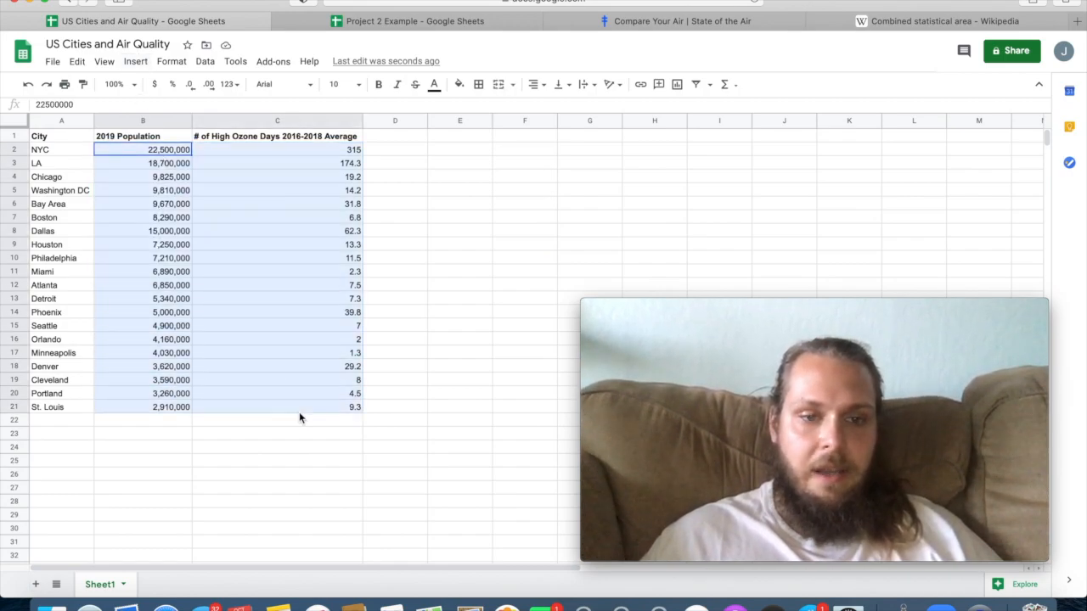
click(136, 62)
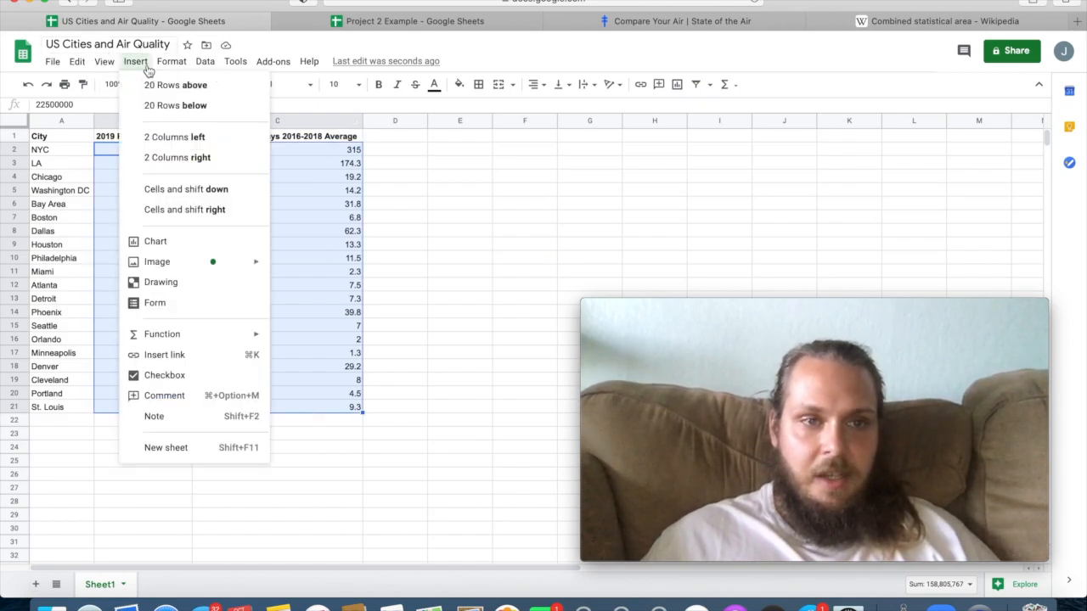
click(156, 242)
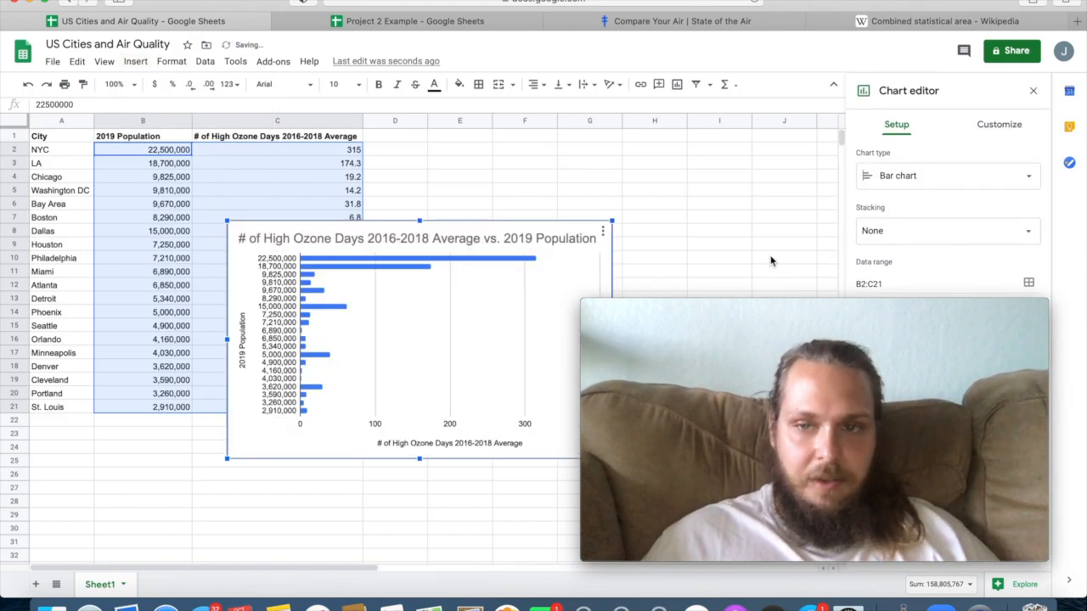
Change the population and ozone days chart to a scatter chart and move it clear of the webcam window.
click(940, 178)
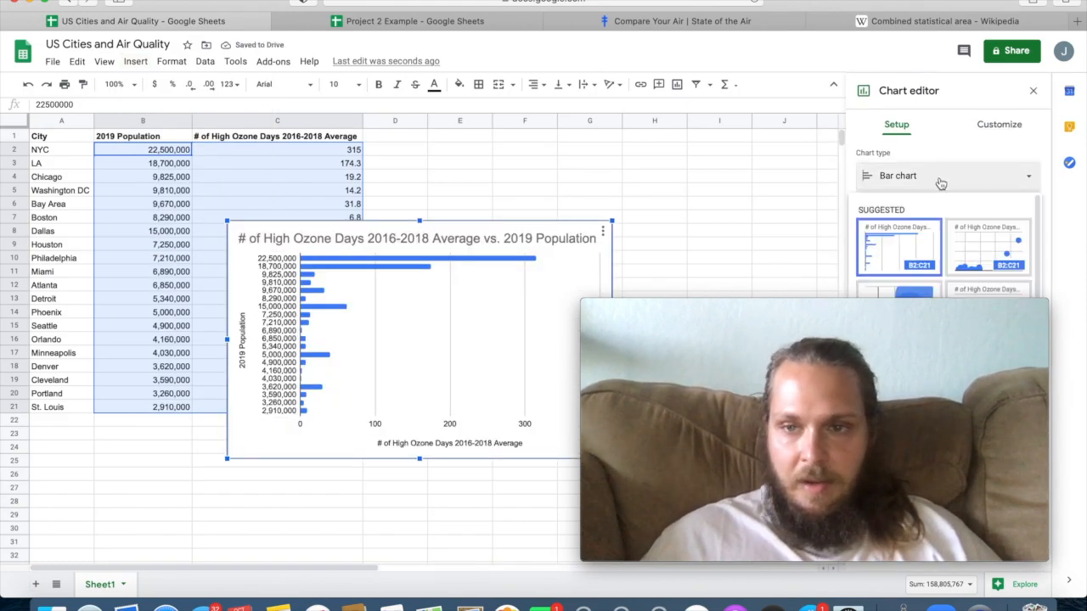
click(972, 241)
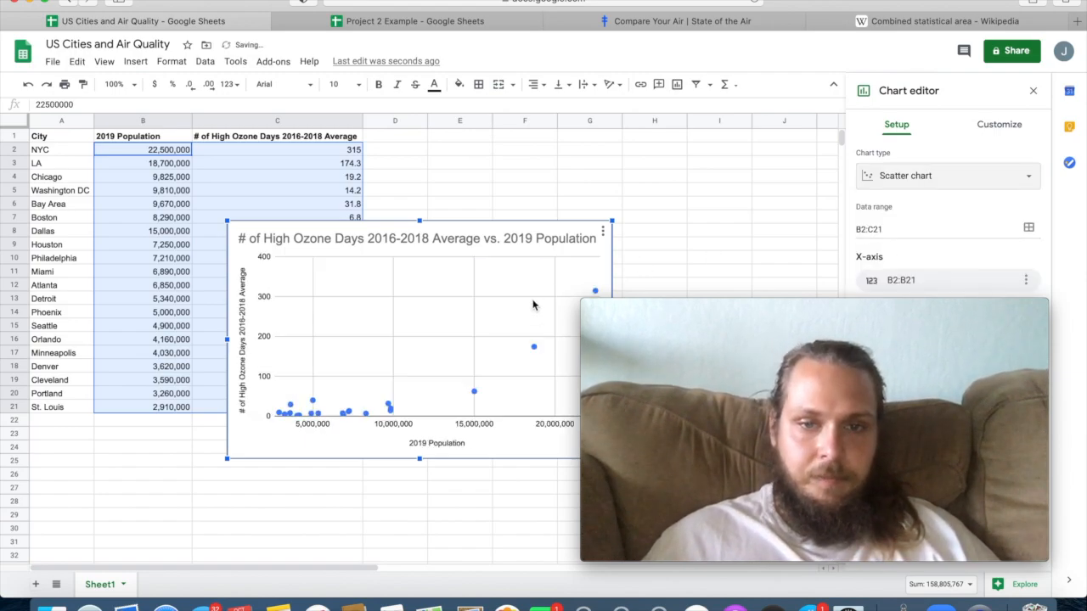
drag(532, 307, 428, 329)
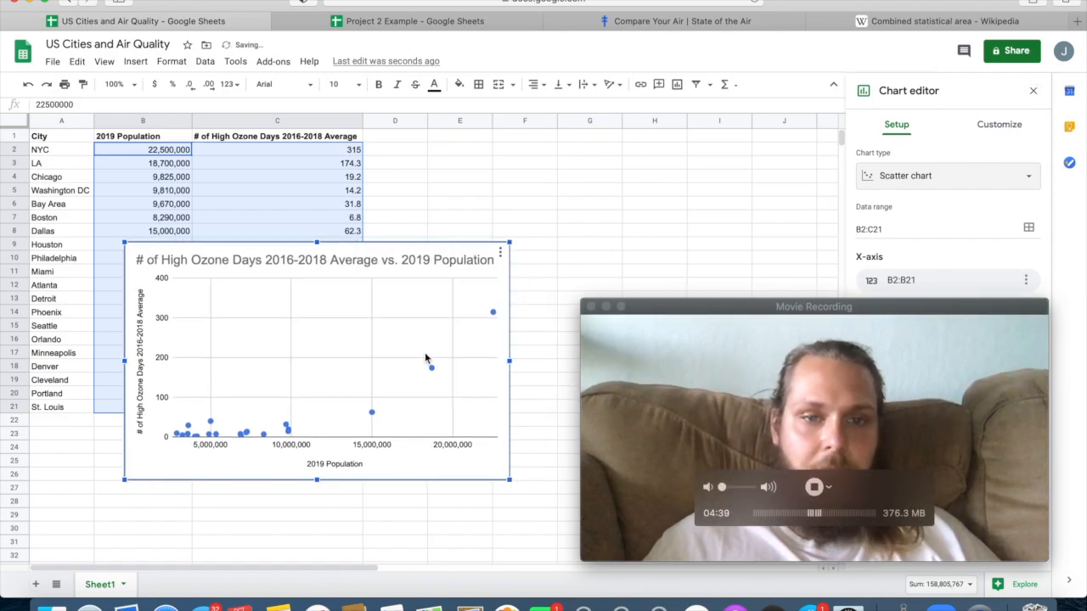
drag(581, 298, 722, 376)
drag(906, 392, 662, 17)
click(416, 293)
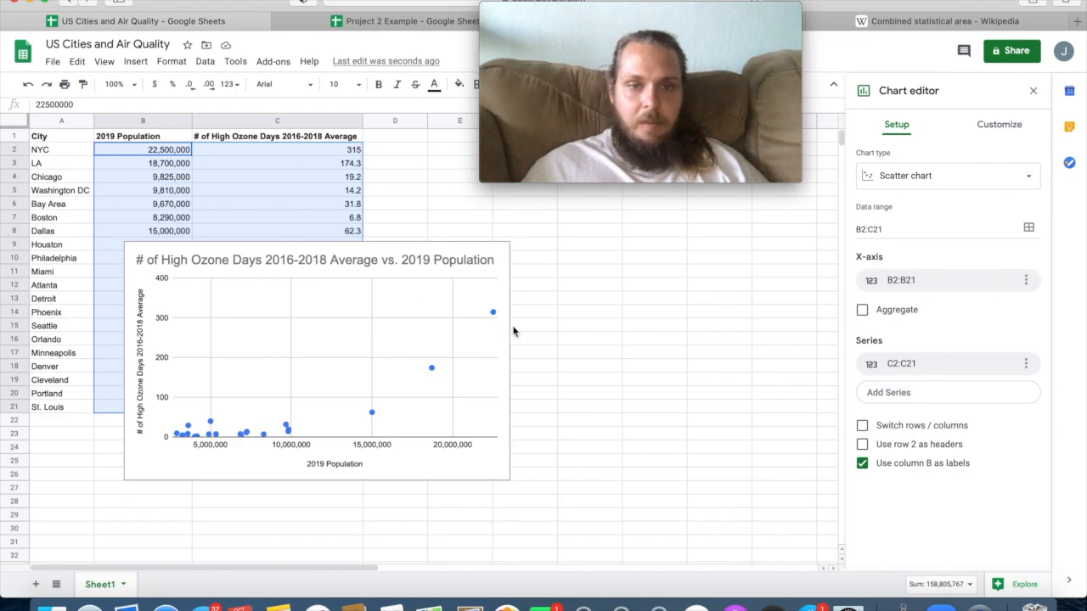
click(416, 259)
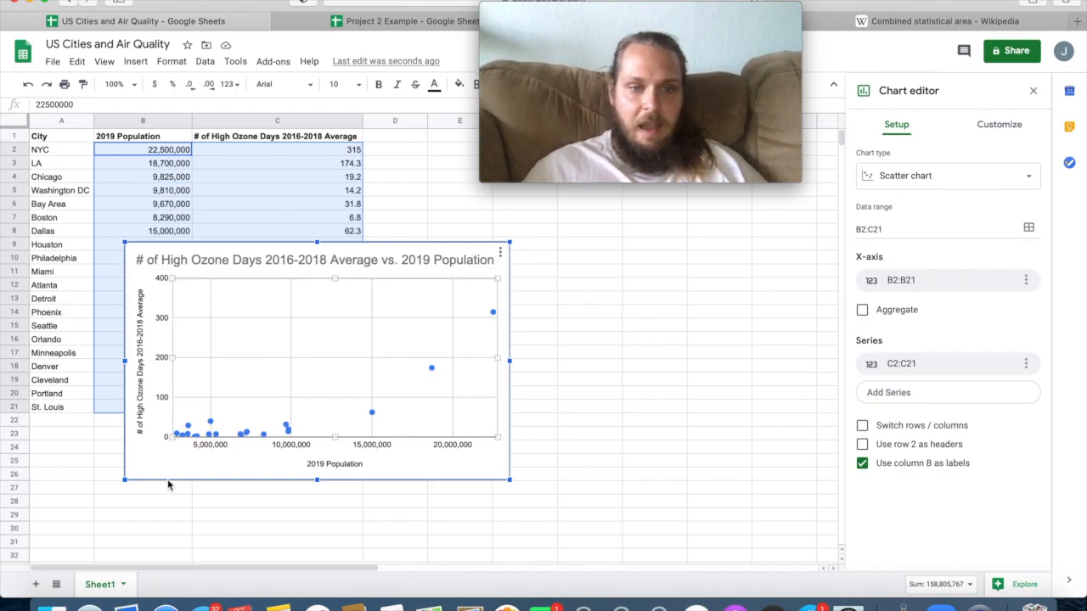
click(441, 343)
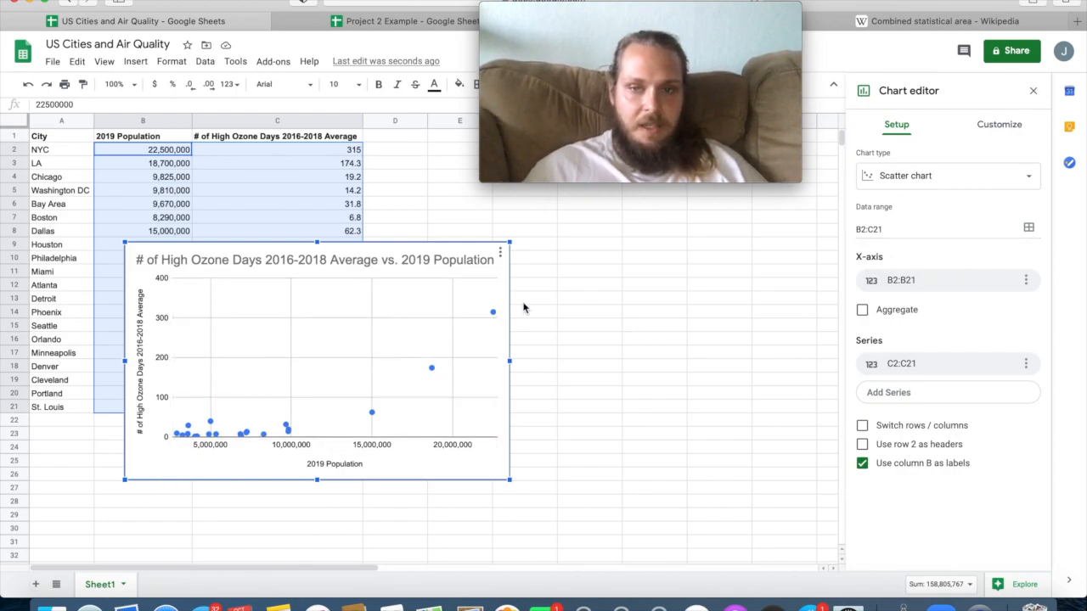
Add a trendline to the scatter chart's data series.
click(989, 125)
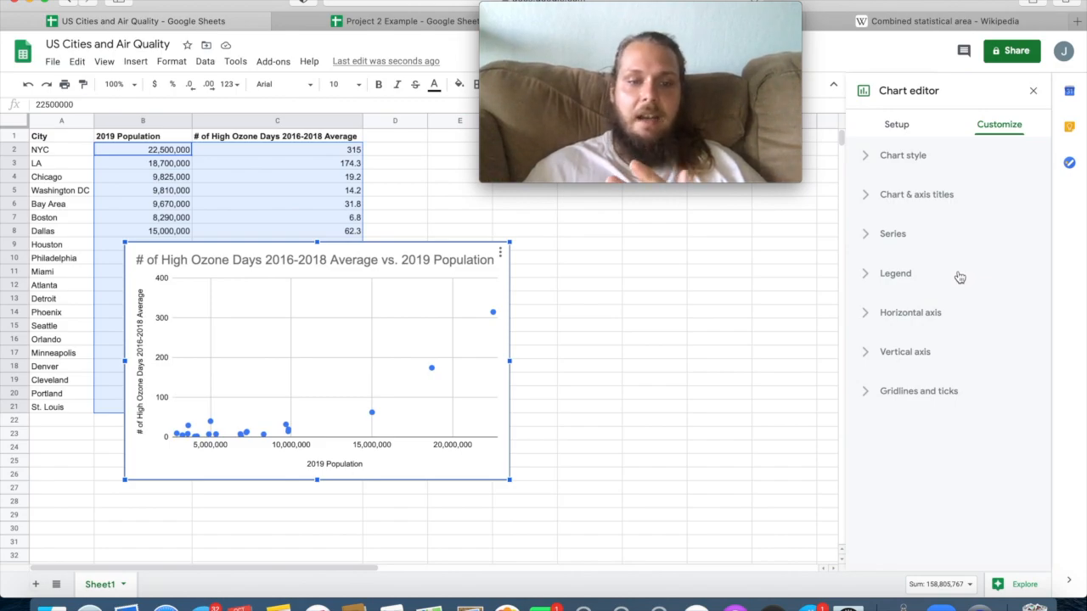
click(939, 237)
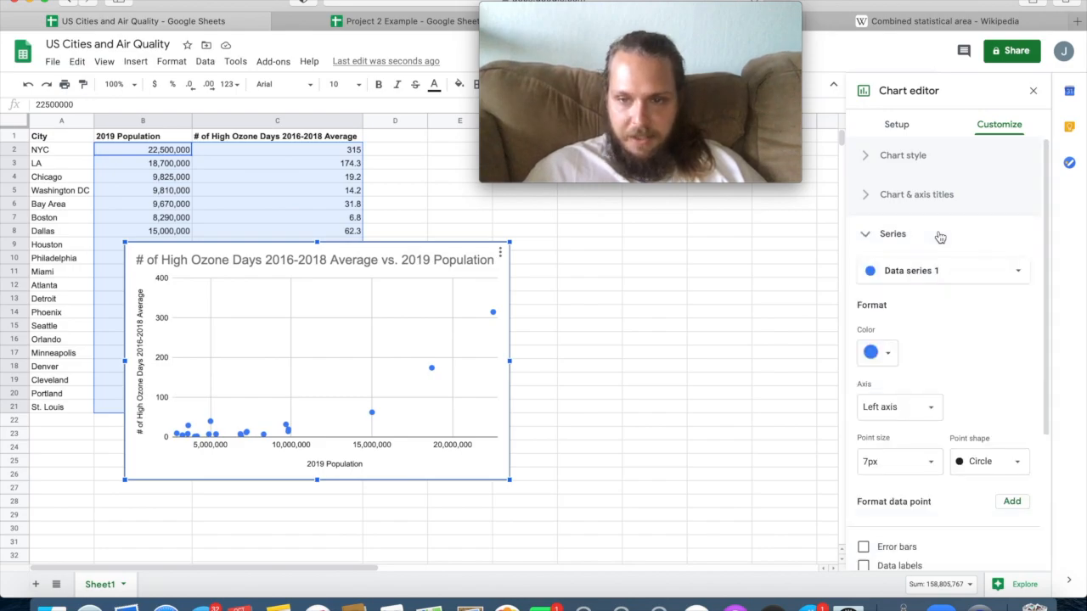
scroll(953, 348, down, 4)
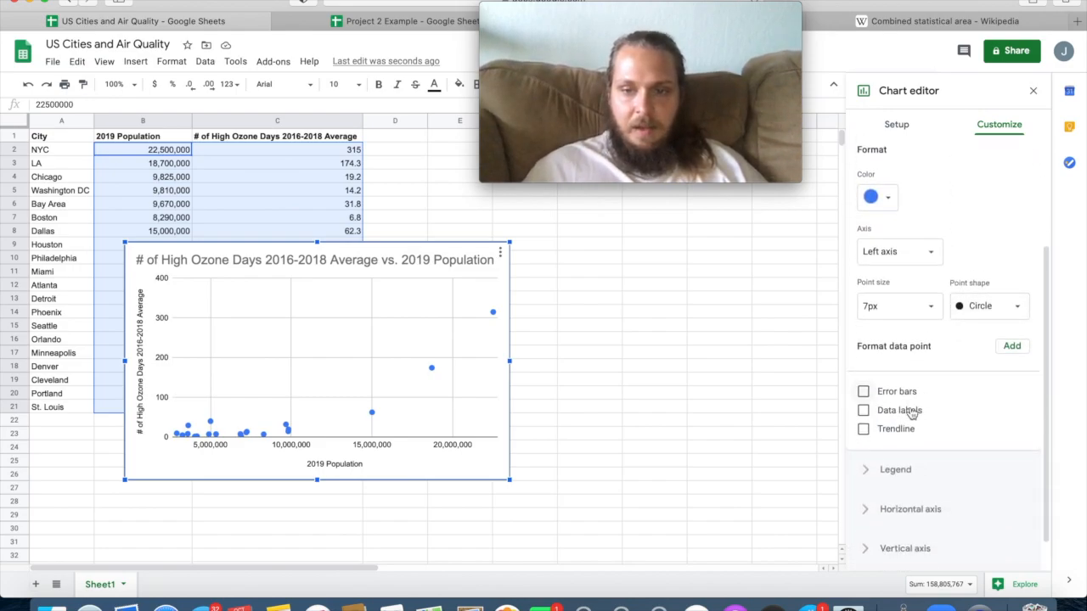
click(863, 430)
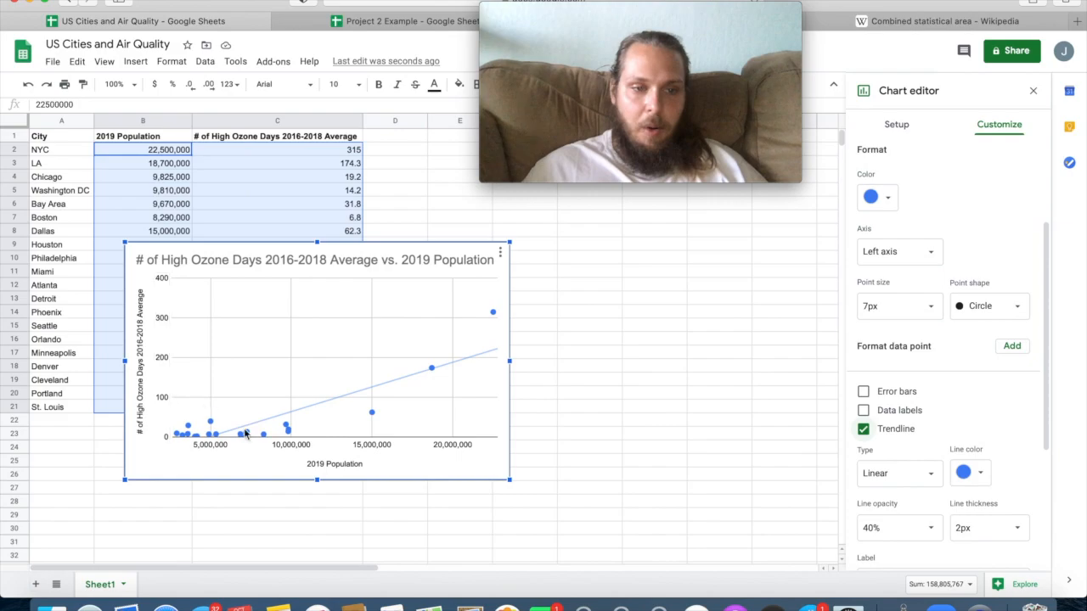
Change the scatter chart's title to "Us Cities and Air Quality".
double_click(312, 261)
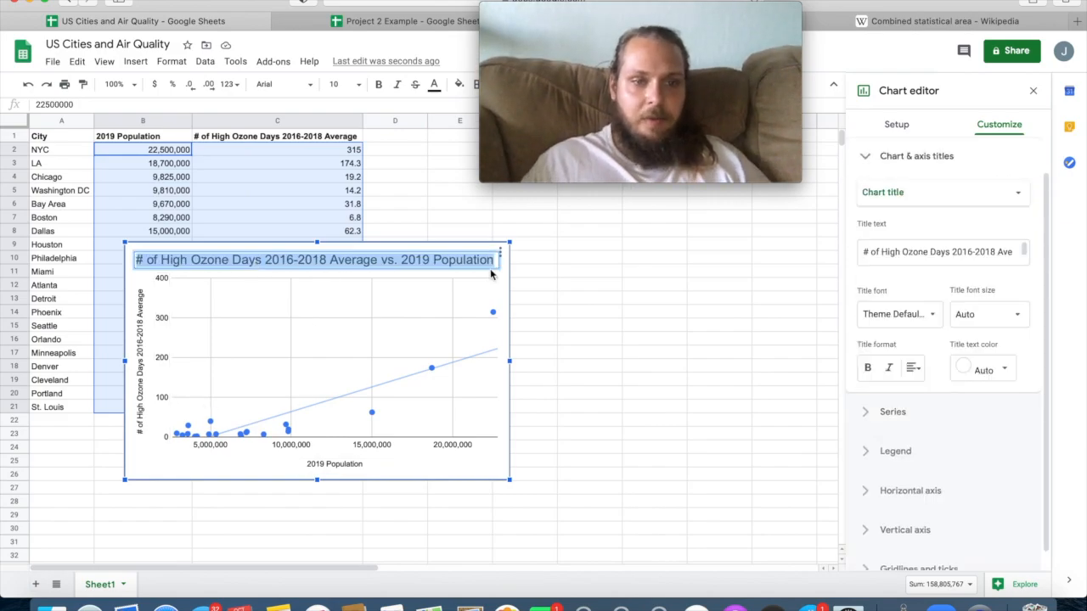
text(Us Cities and Air Quality)
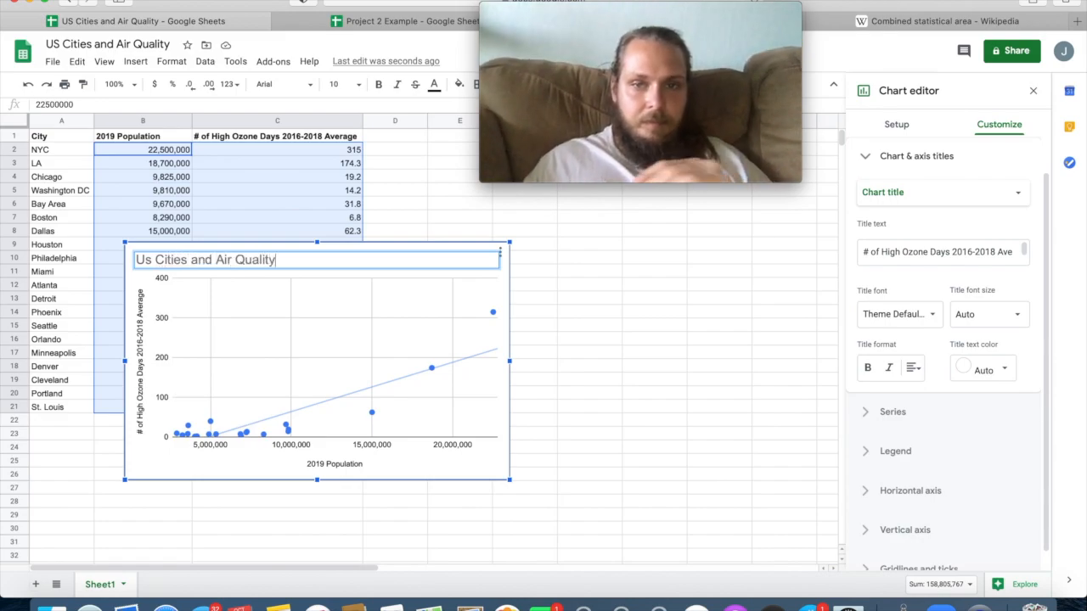
key(Return)
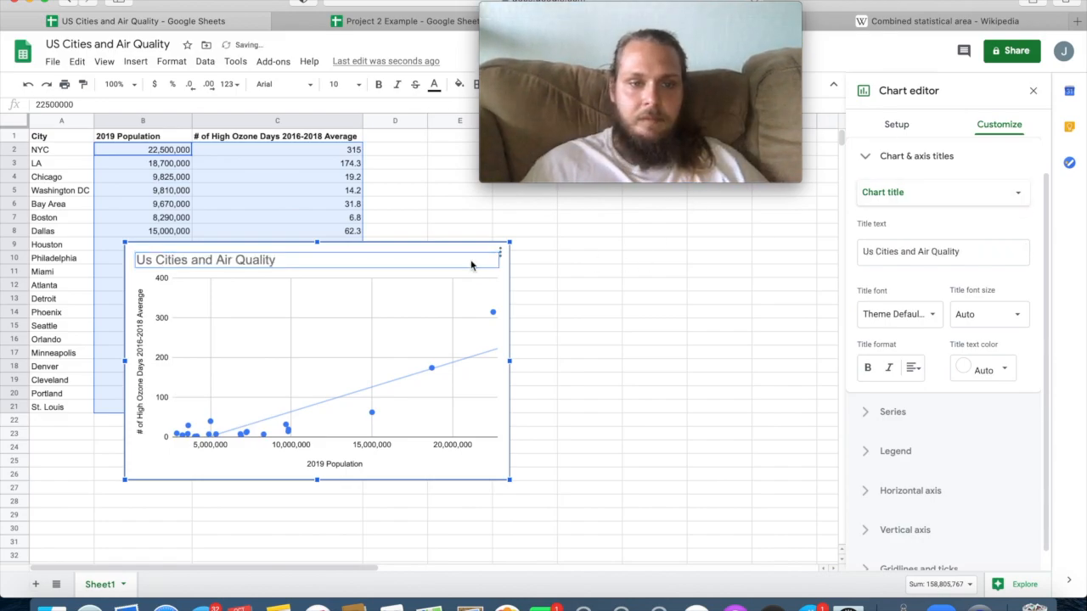
click(592, 312)
Move the scatter chart below the city data table so that it starts at row 23 in column A.
click(448, 270)
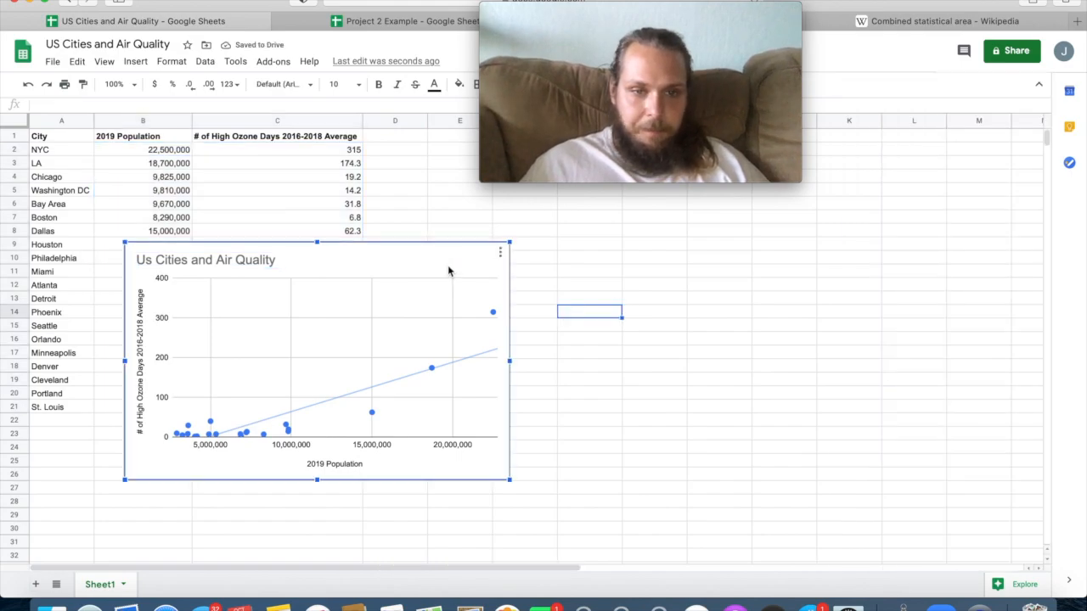
drag(412, 273, 315, 448)
scroll(470, 439, down, 5)
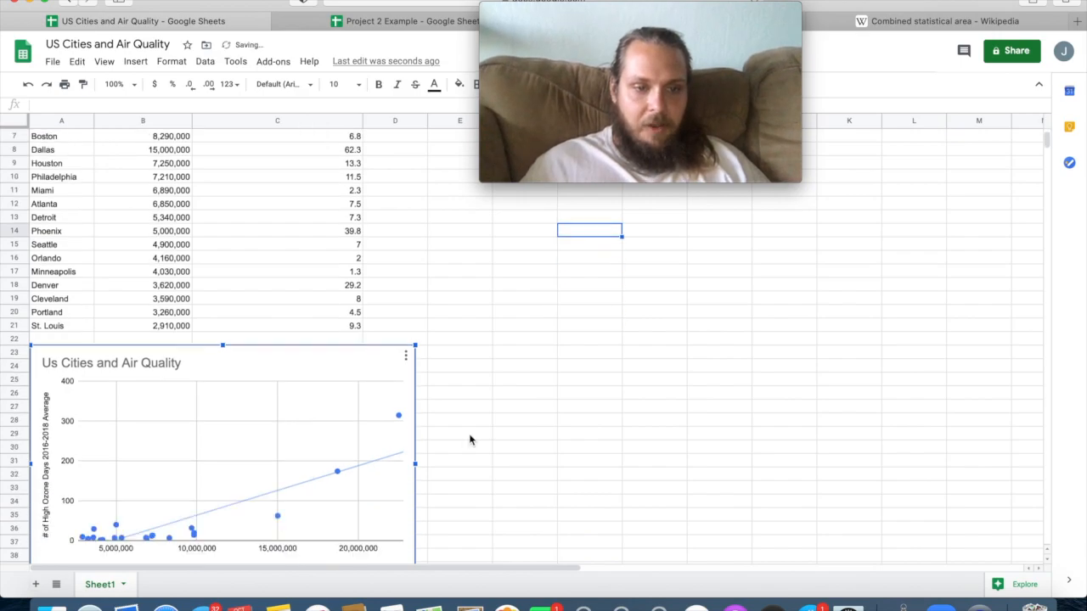
scroll(471, 439, down, 1)
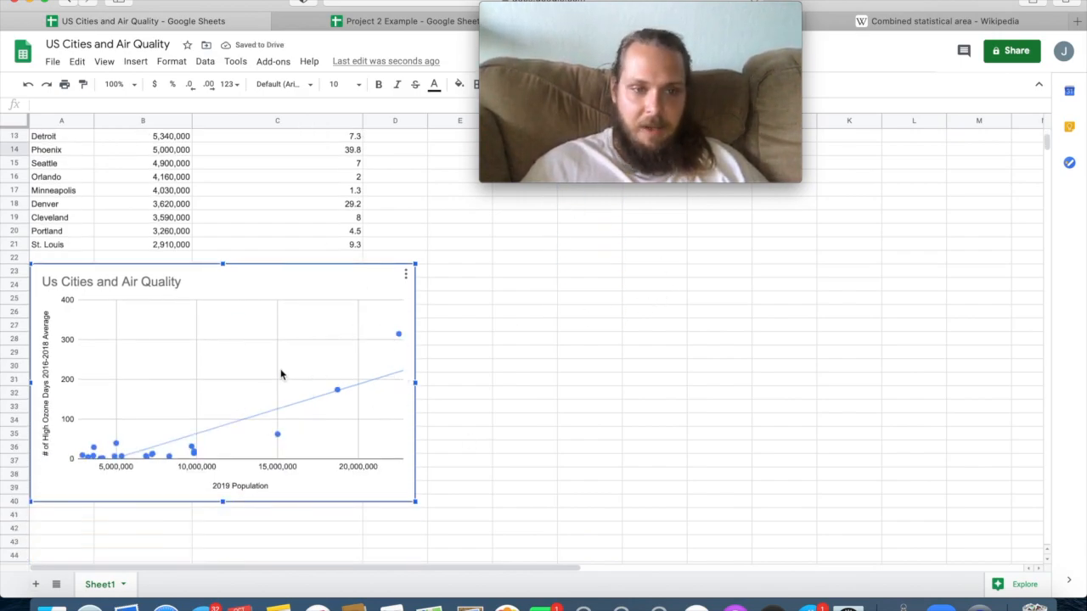
Enter the heading "Correlation Statistics" in cell H2 and widen column H to fit it.
drag(787, 177, 1026, 554)
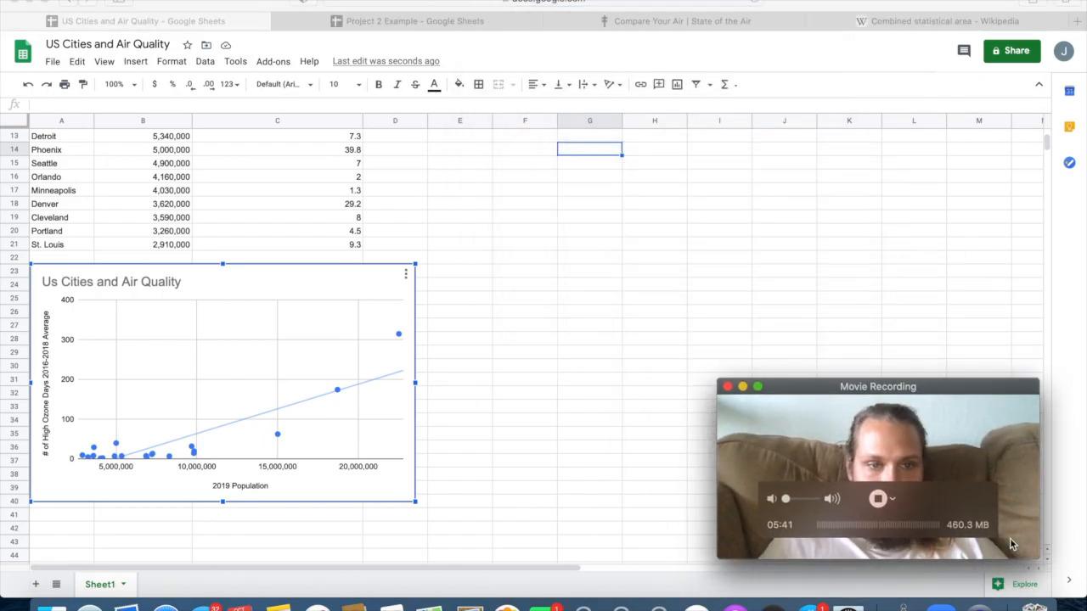
scroll(468, 377, up, 5)
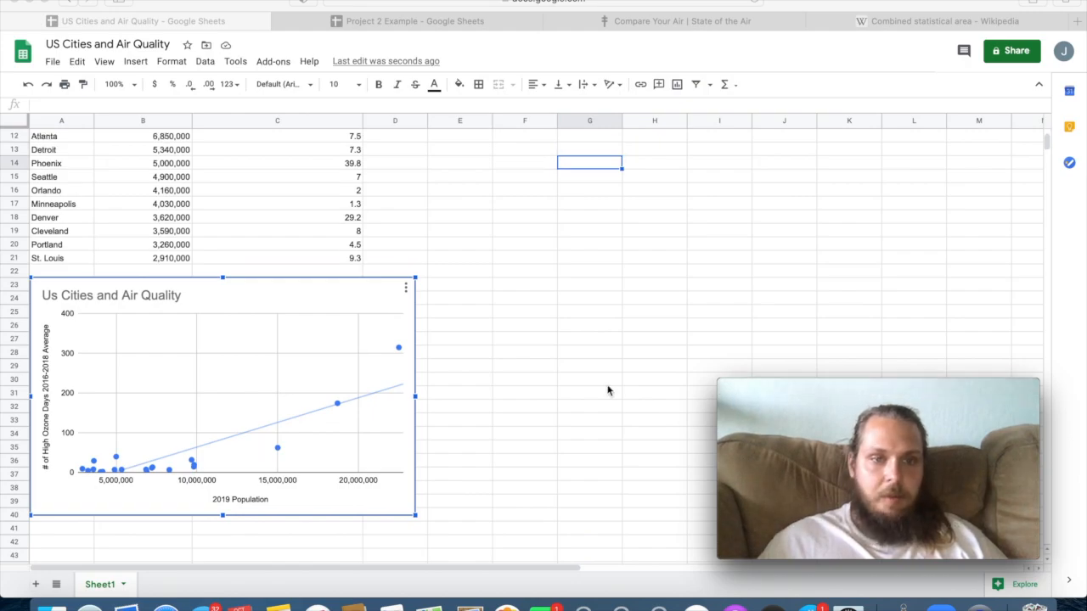
scroll(608, 390, up, 1)
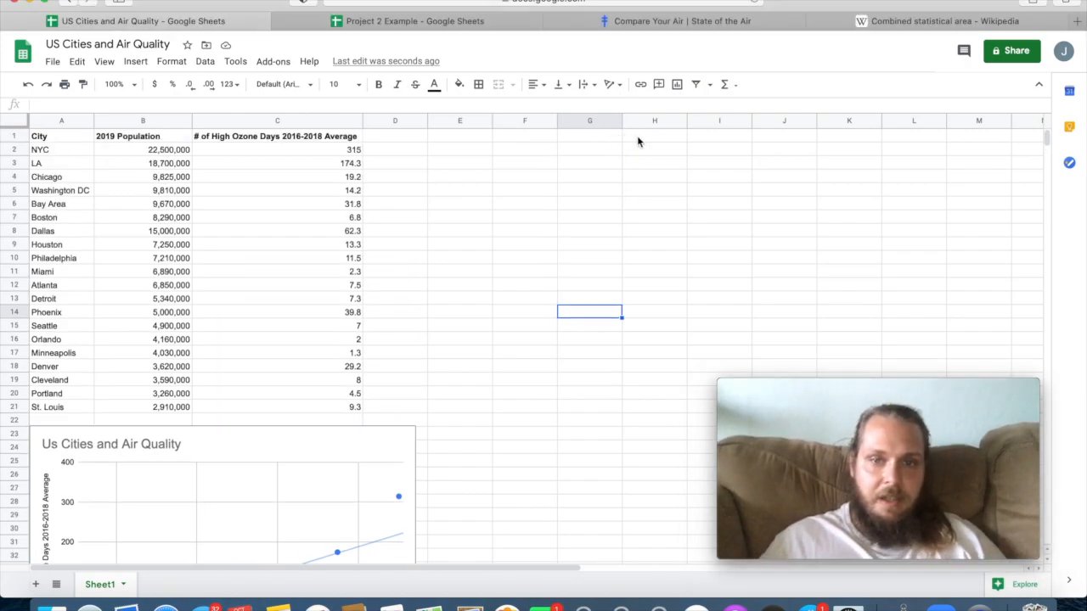
click(635, 137)
key(Down)
text(Correlation Statistics)
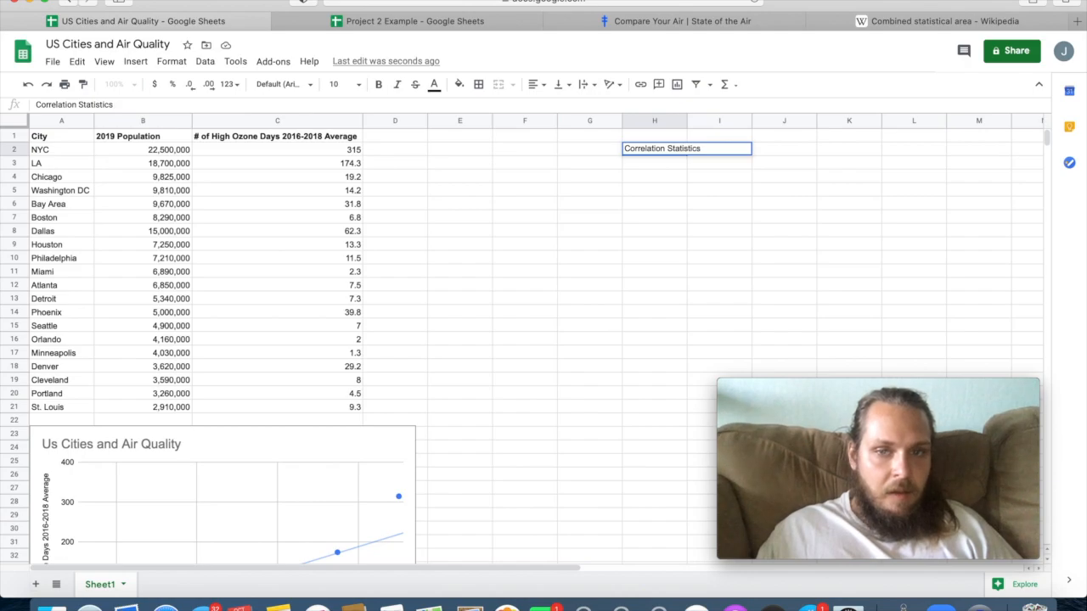
key(Return)
drag(686, 121, 706, 121)
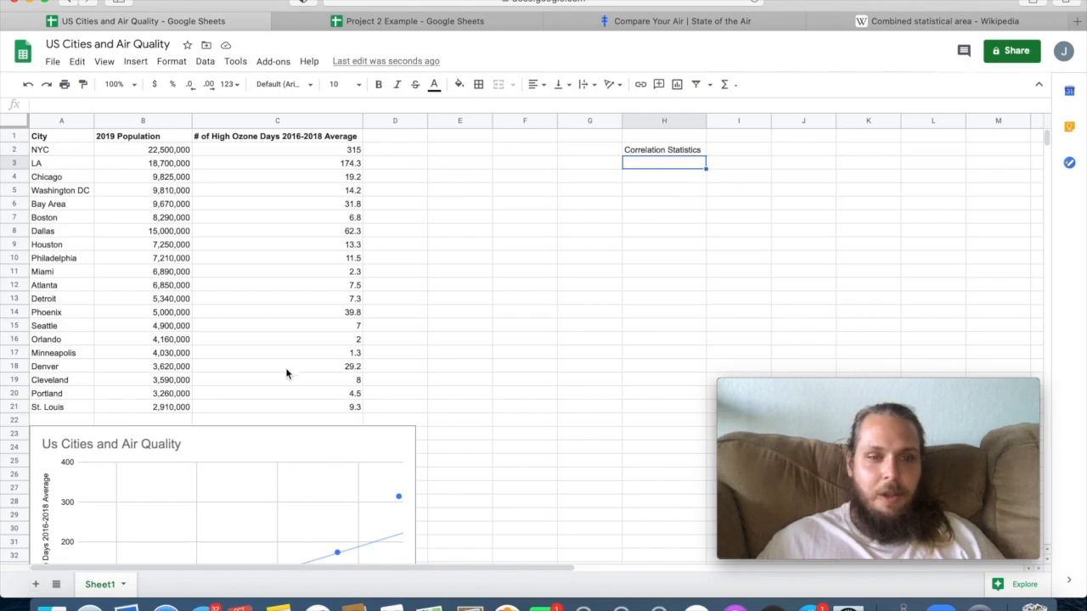
Add the labels "Slope" in H3 and "Y-Intercept" in H4 beneath the Correlation Statistics heading.
scroll(286, 374, down, 5)
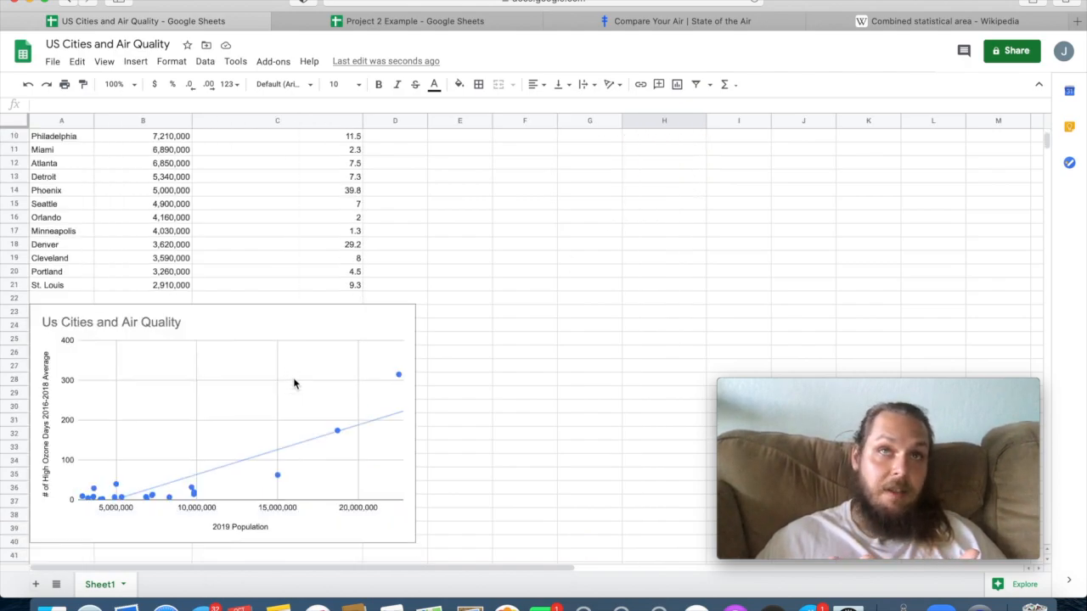
scroll(520, 344, up, 5)
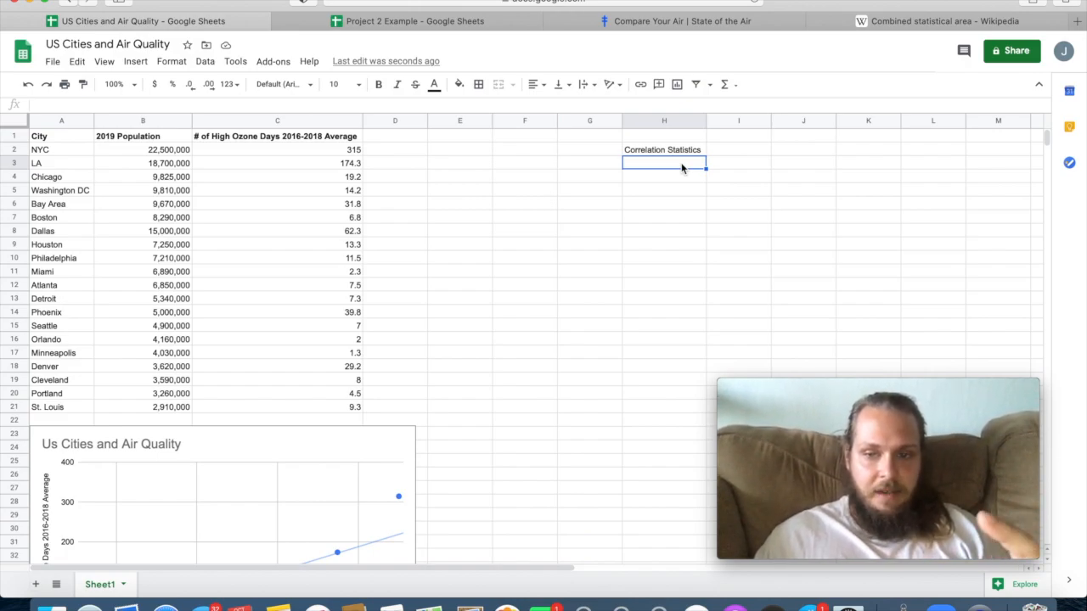
text(Slope)
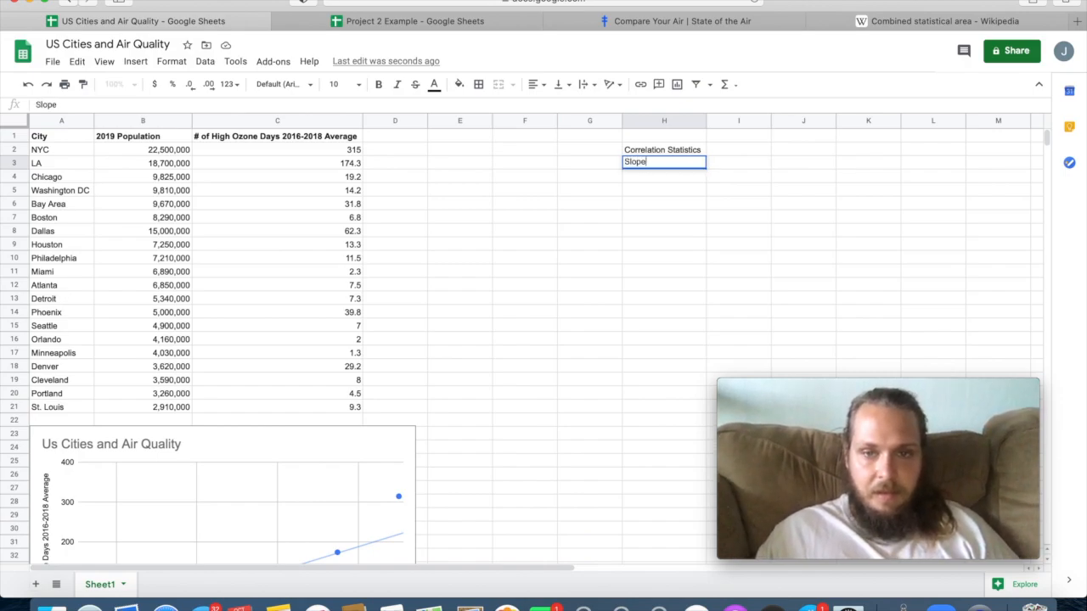
key(Return)
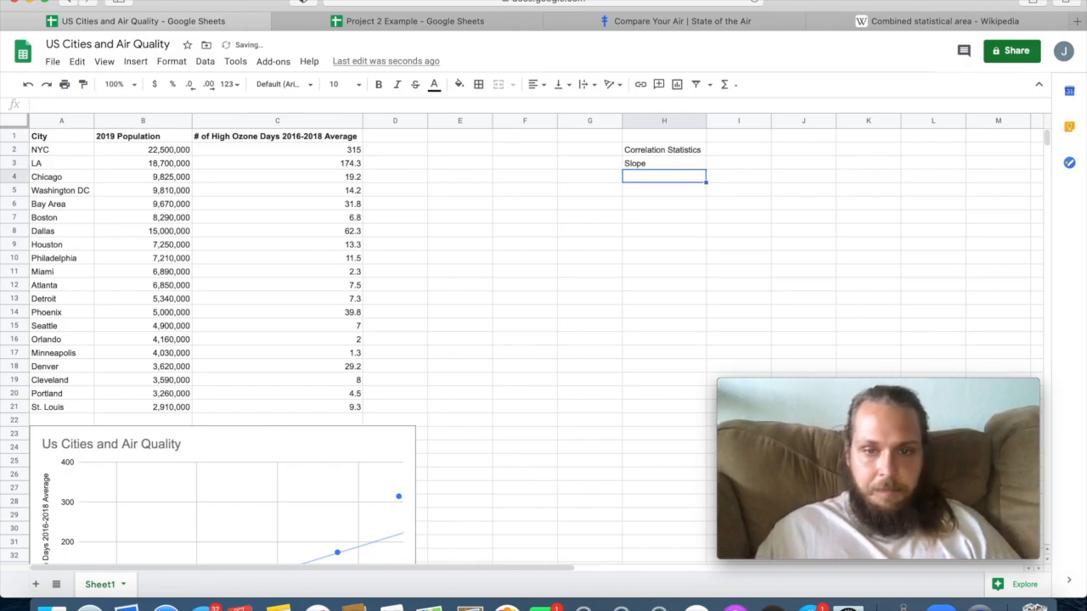
text(Y-Intercept)
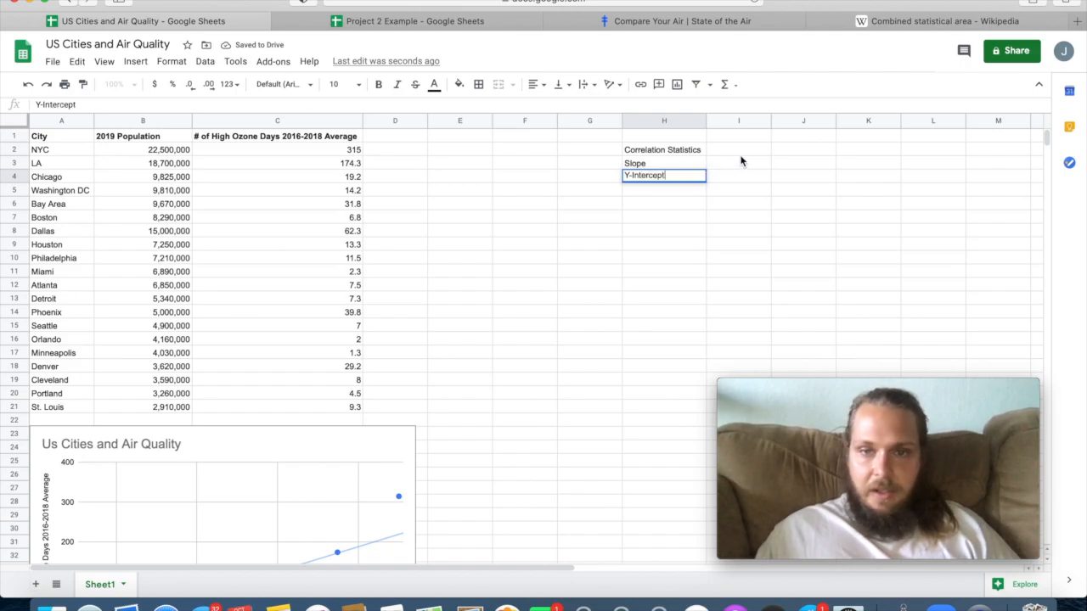
click(739, 151)
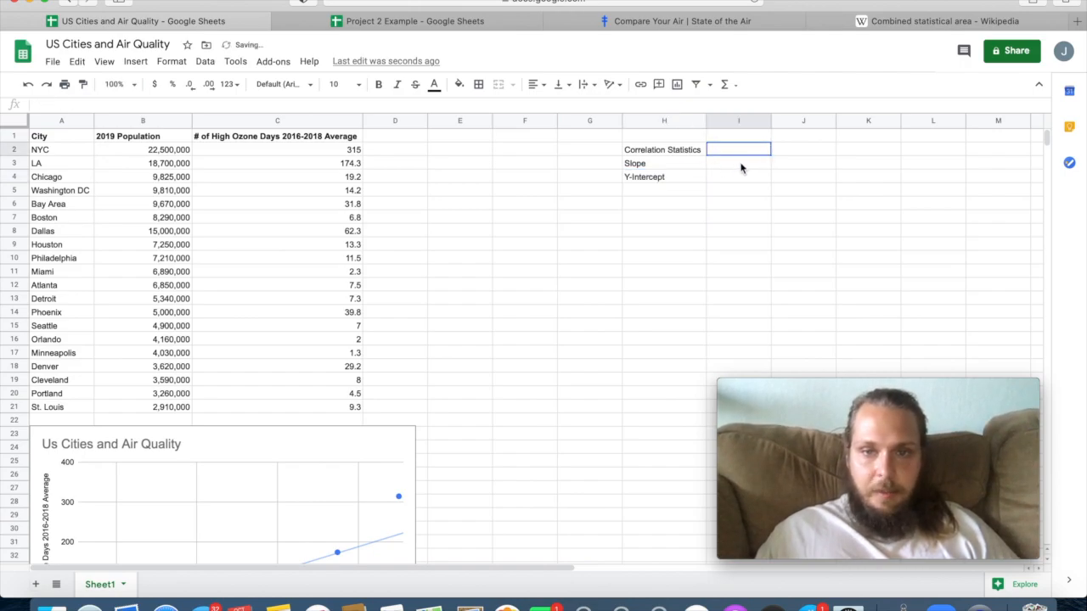
Calculate the slope in I3 with =SLOPE(C2:C21,B2:B21), using ozone days as y and population as x, and check the formula.
click(740, 166)
text(=)
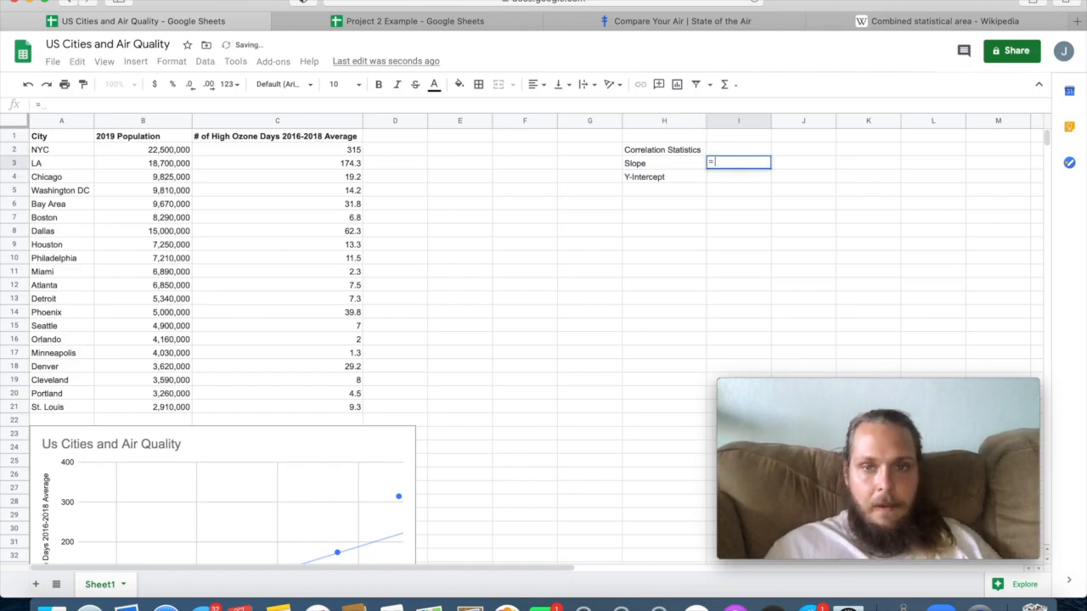
text(slop)
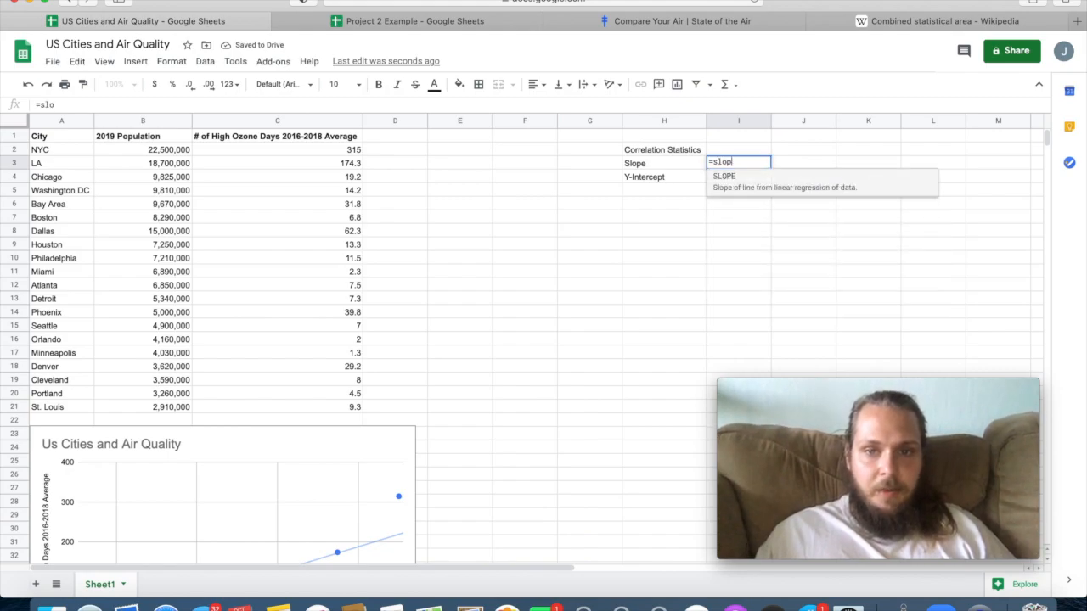
text(e)
click(727, 194)
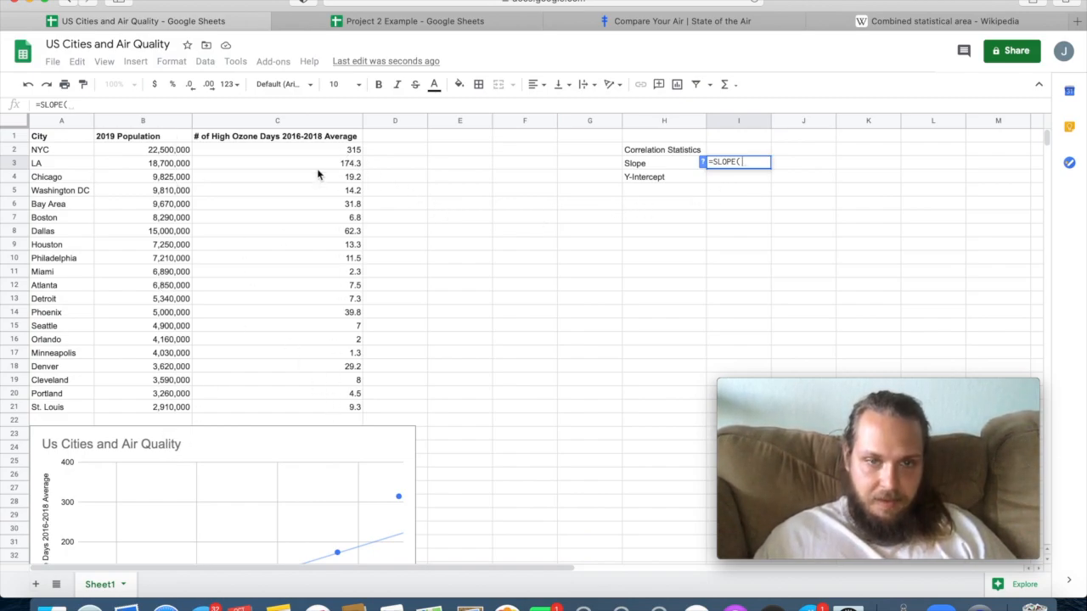
drag(325, 151, 331, 413)
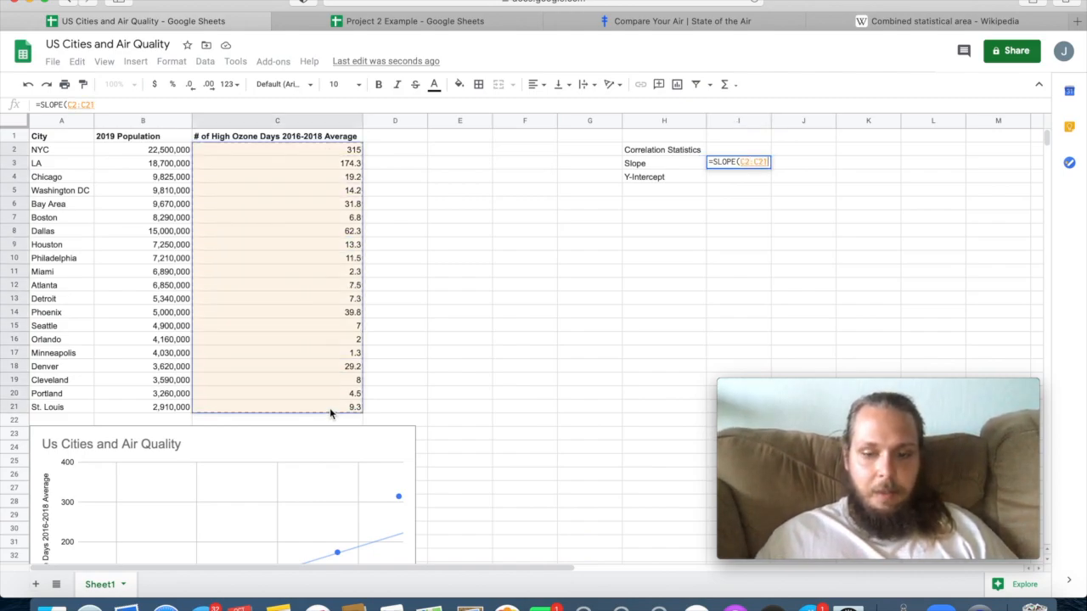
text(,)
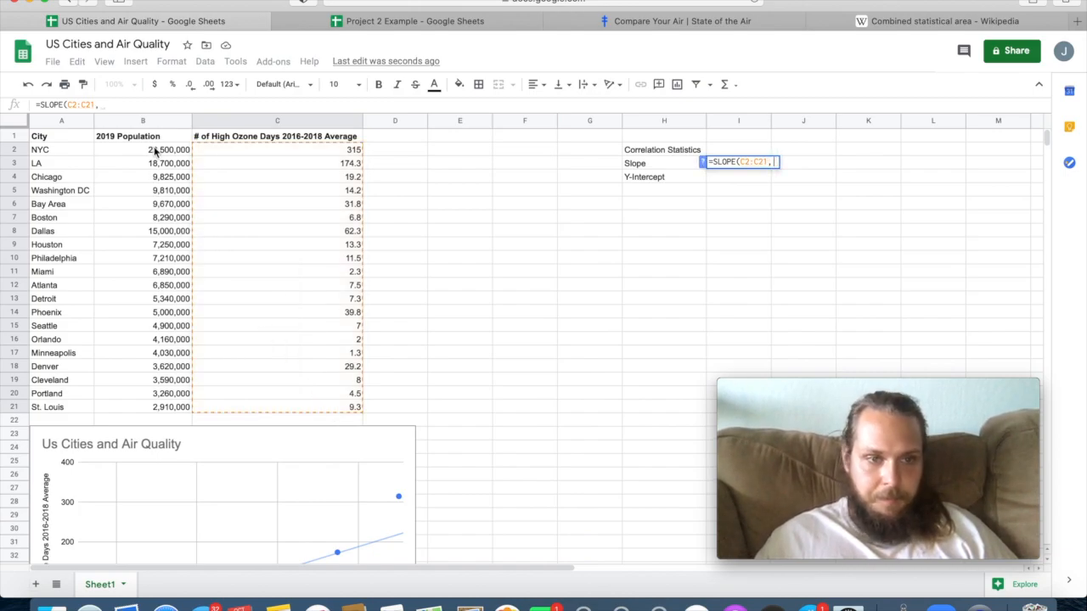
drag(153, 155, 151, 408)
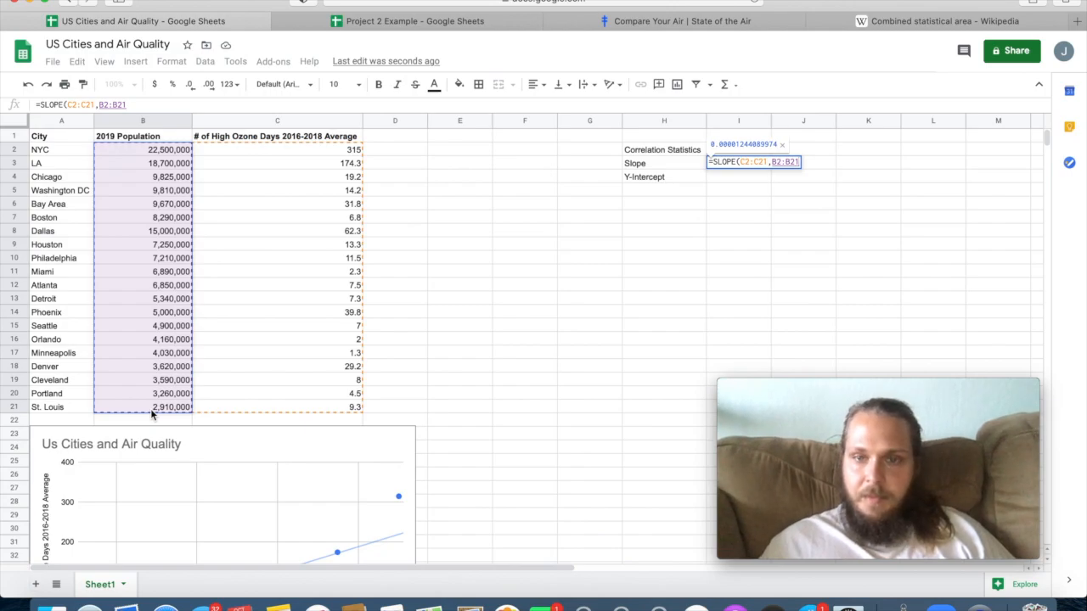
key(Return)
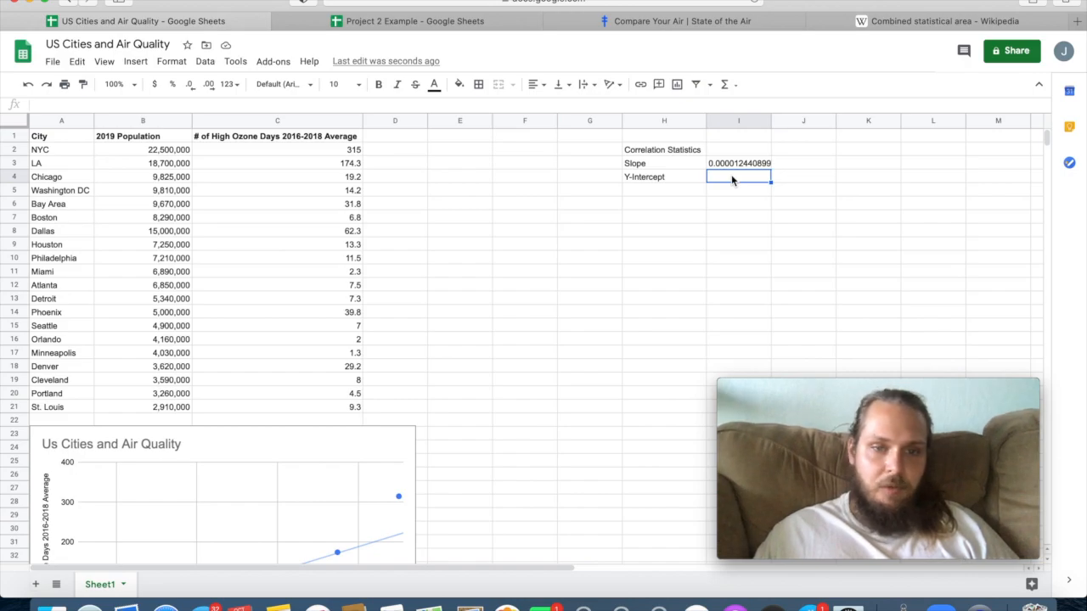
click(732, 164)
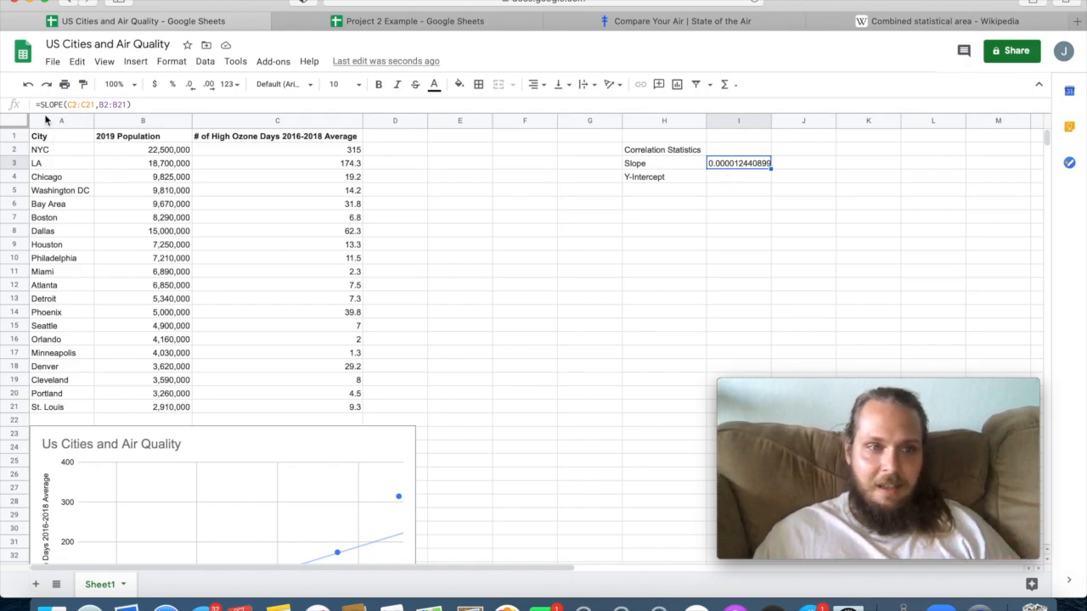
Calculate the y-intercept in I4 with INTERCEPT, using ozone days C2:C21 as y and population B2:B21 as x.
click(724, 178)
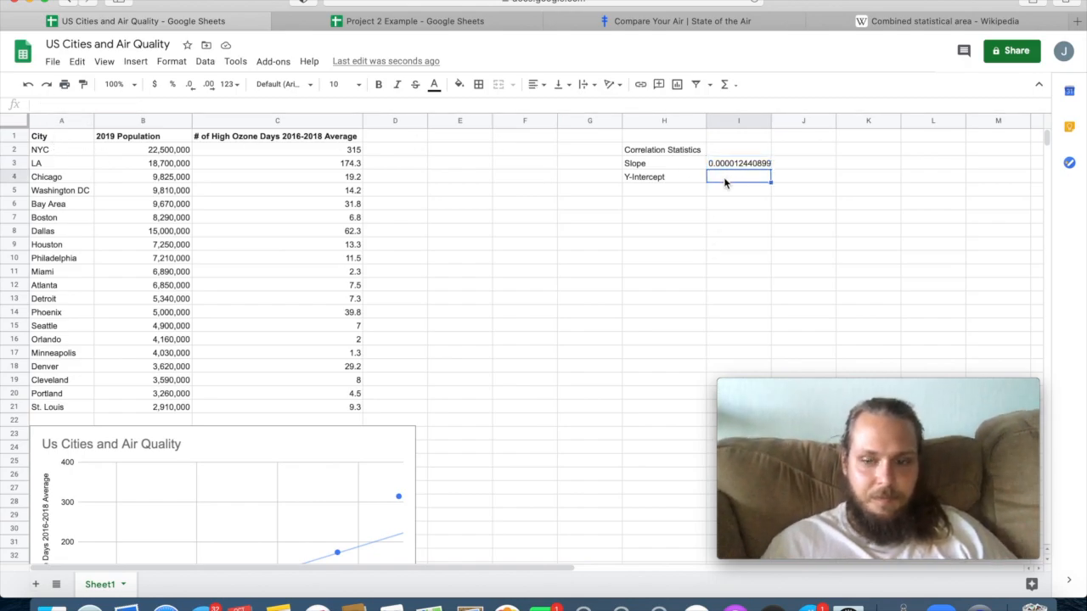
text(=int)
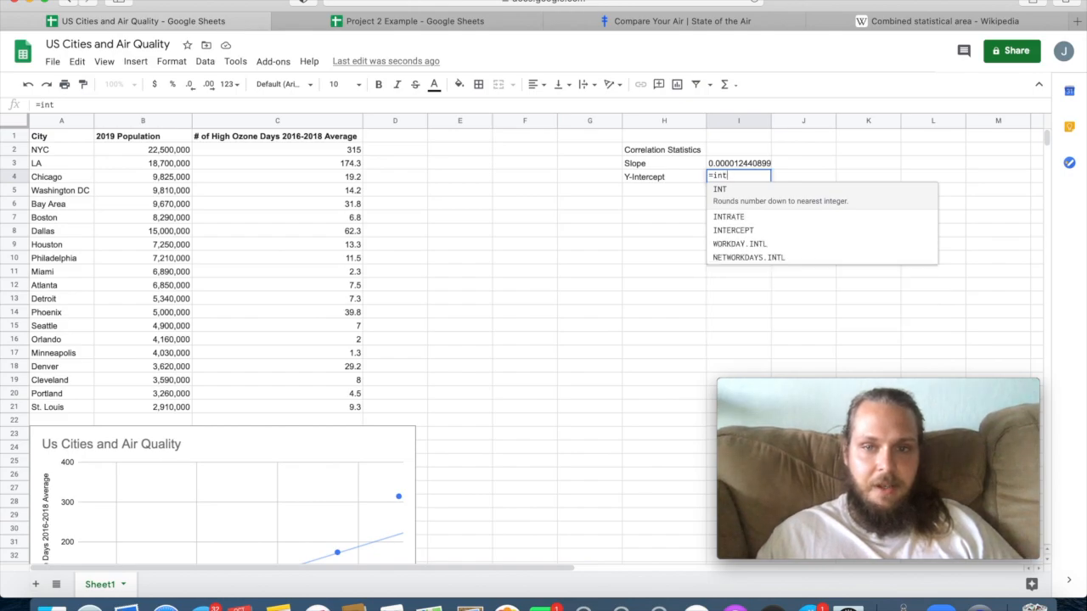
text(ercept)
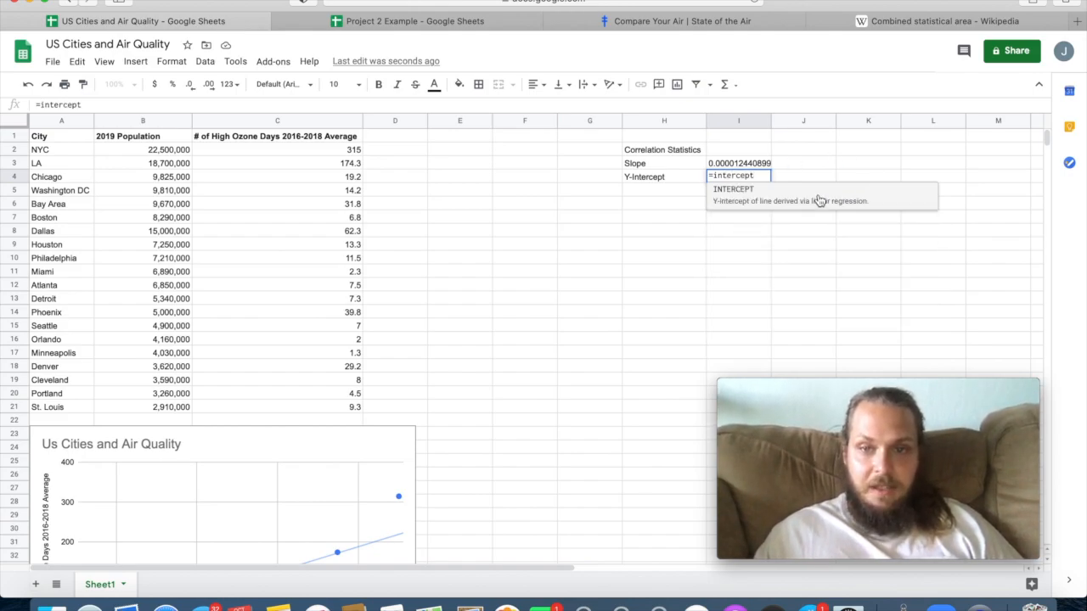
click(798, 201)
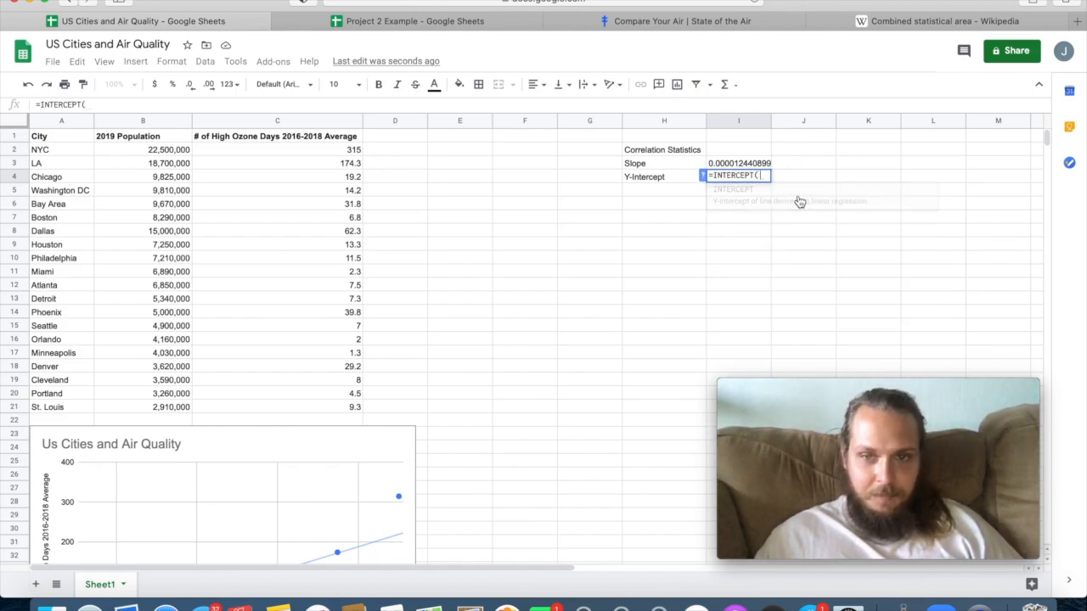
drag(354, 150, 354, 163)
drag(329, 322, 313, 414)
text(,)
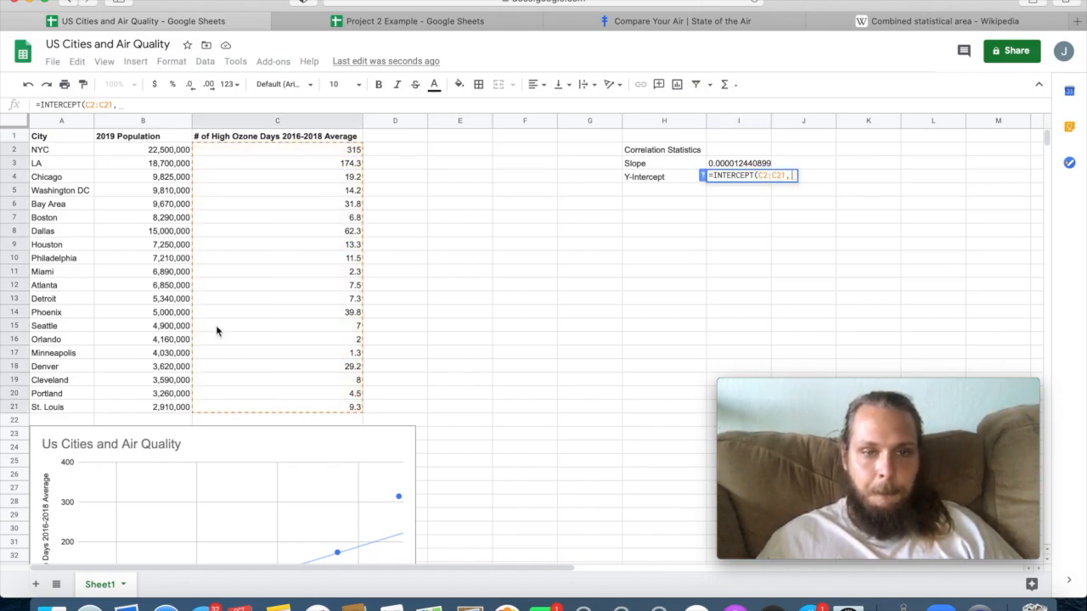
drag(149, 156, 149, 415)
key(Return)
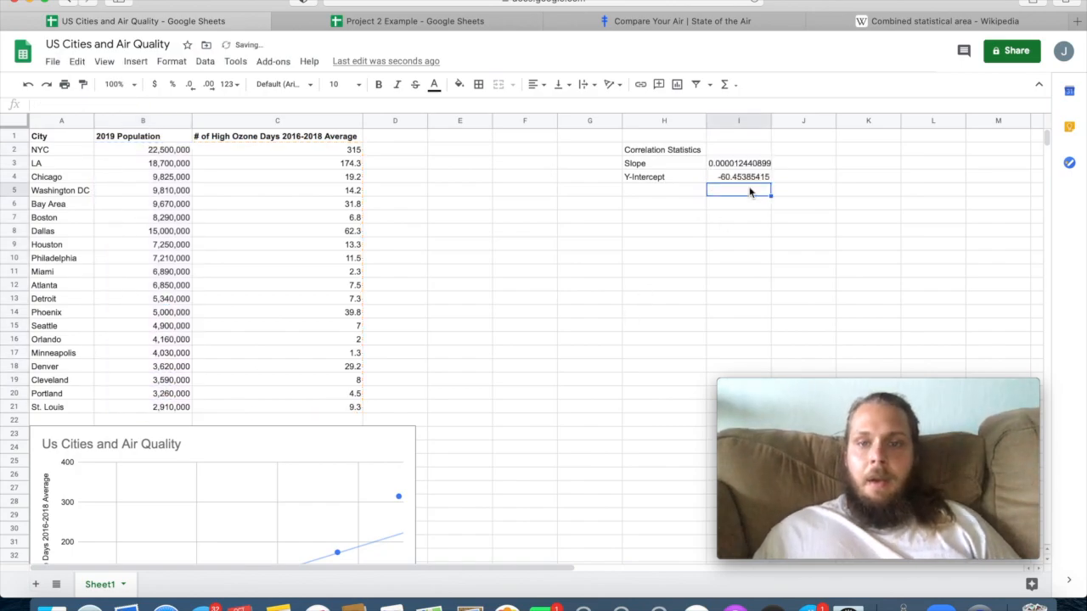
Add the label "Line of Best Fit" in H5 and widen column I by about half.
click(654, 187)
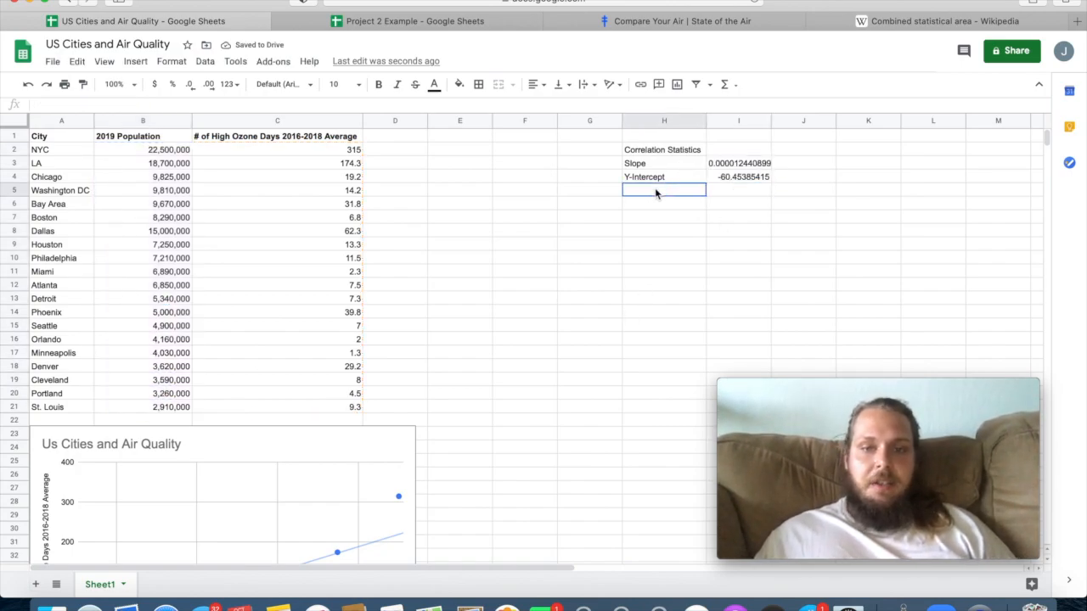
text(Line of Best Fit)
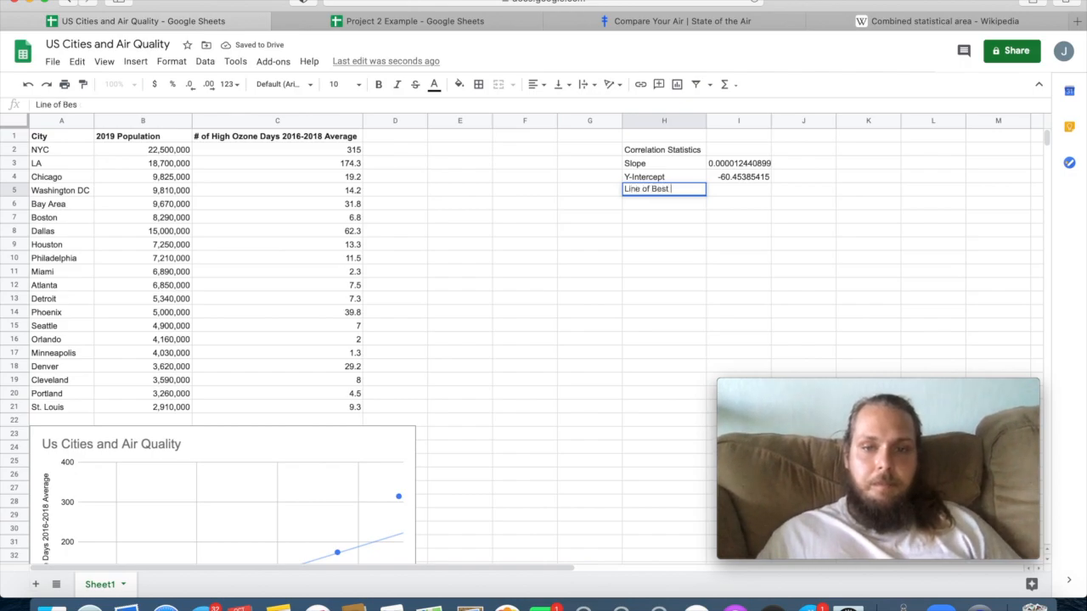
key(Return)
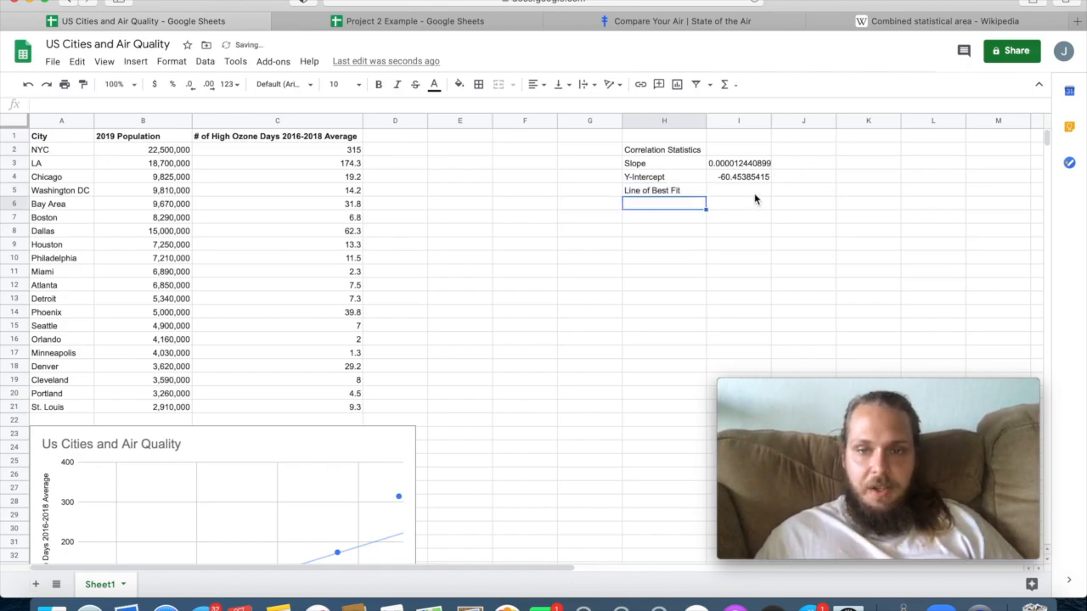
click(754, 193)
drag(771, 123, 803, 123)
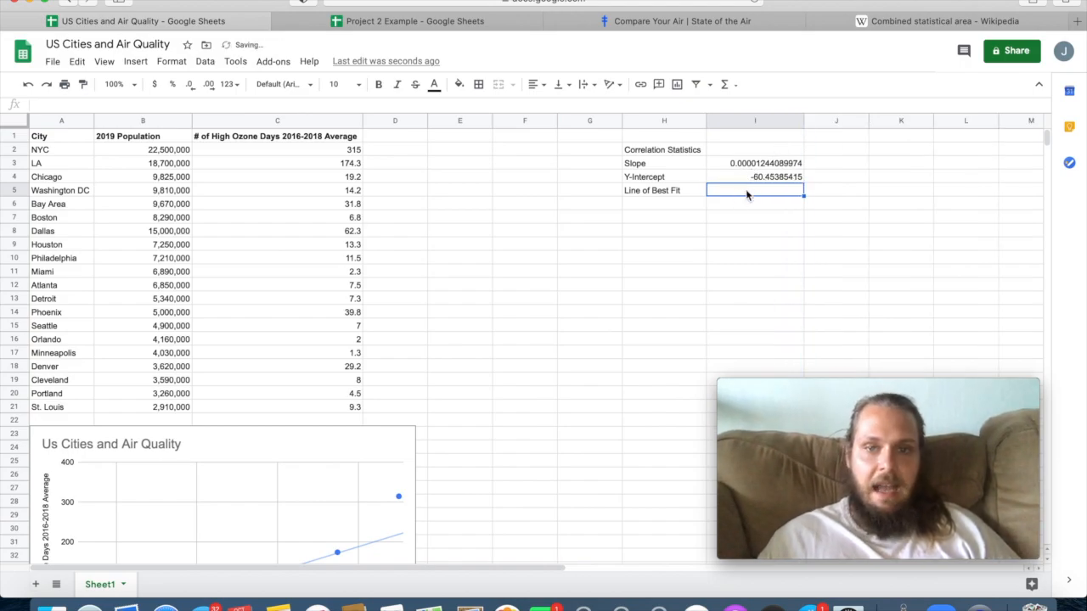
Enter the line of best fit equation "y = .0000124x - 60.45" in cell I5.
text(y)
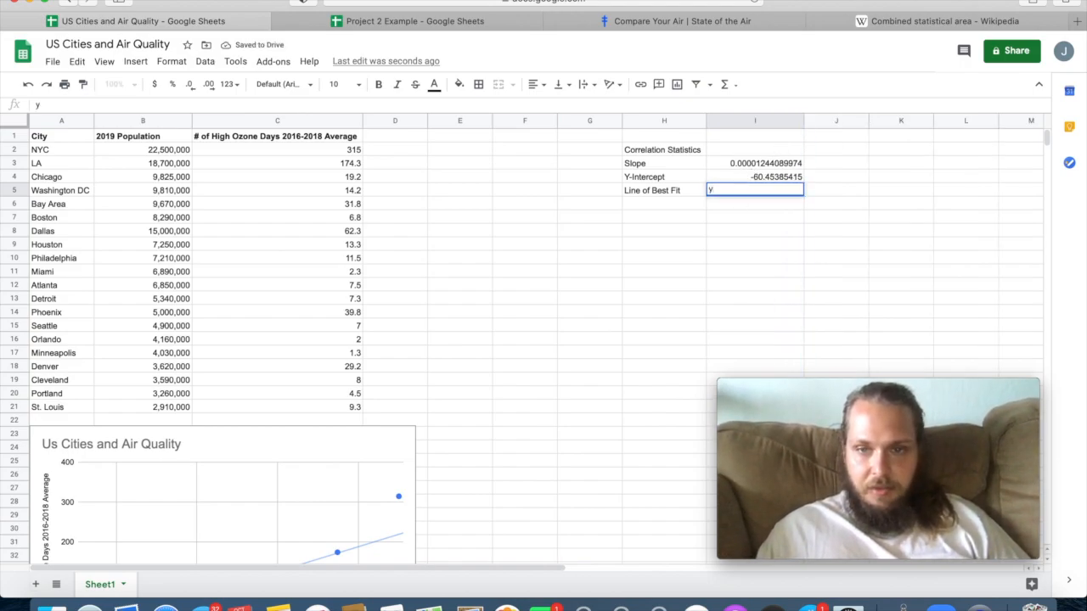
text( = .)
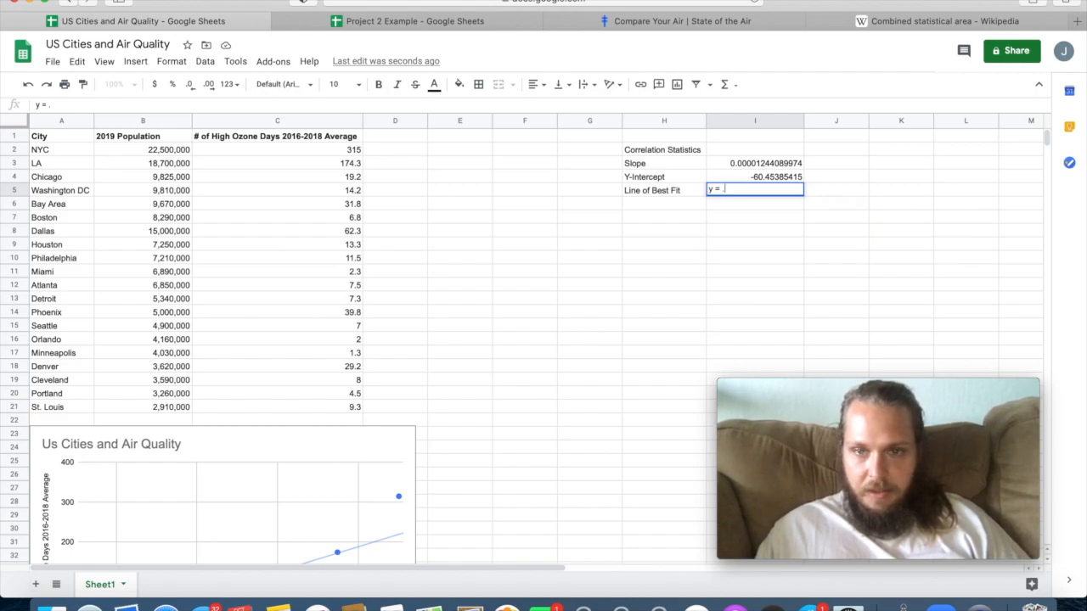
text(0000)
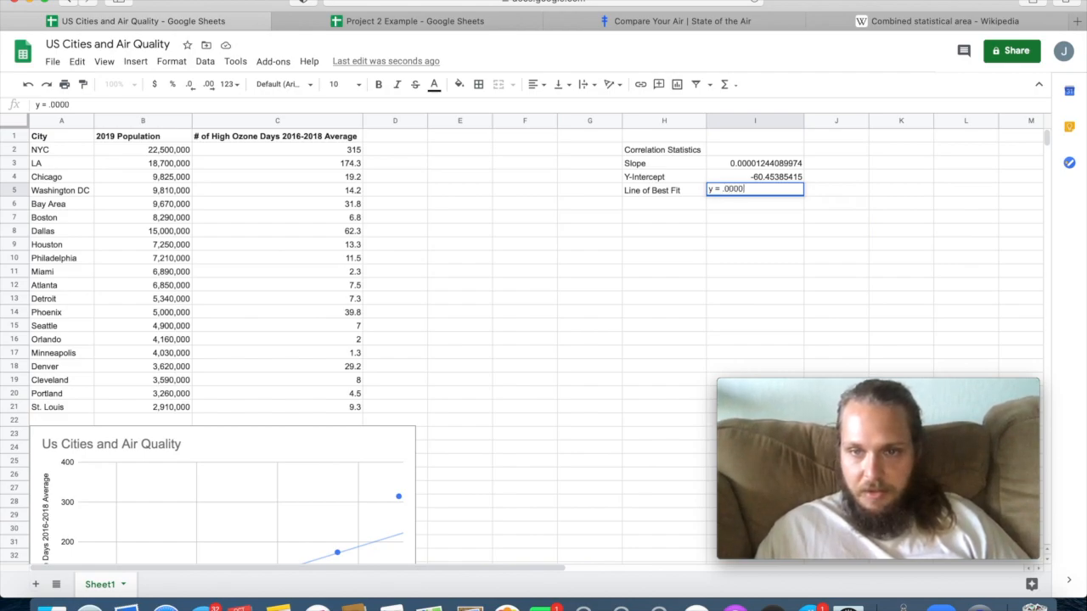
text(124x)
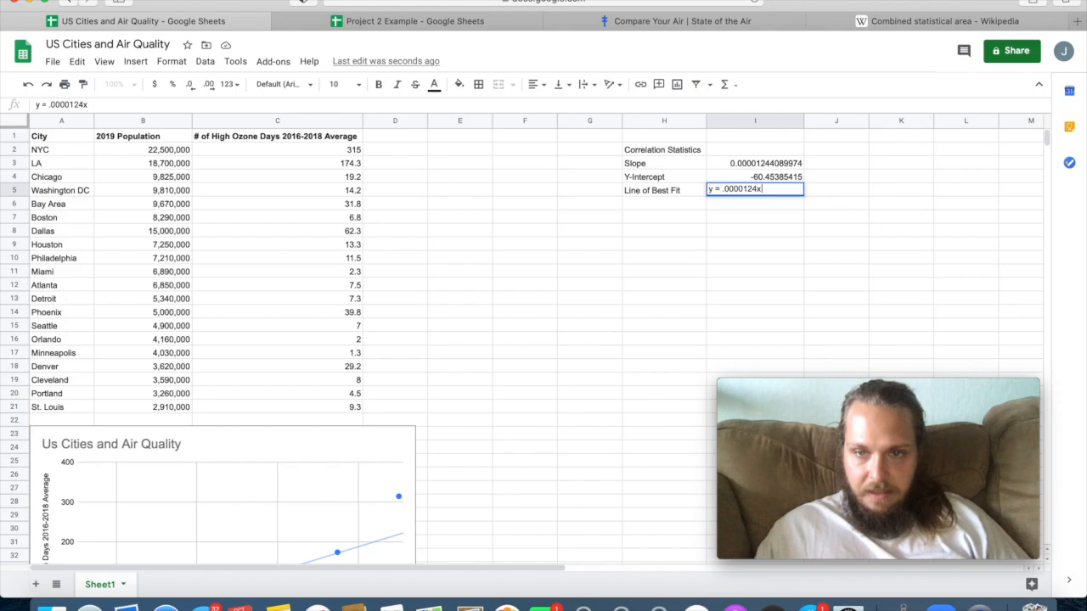
text( - )
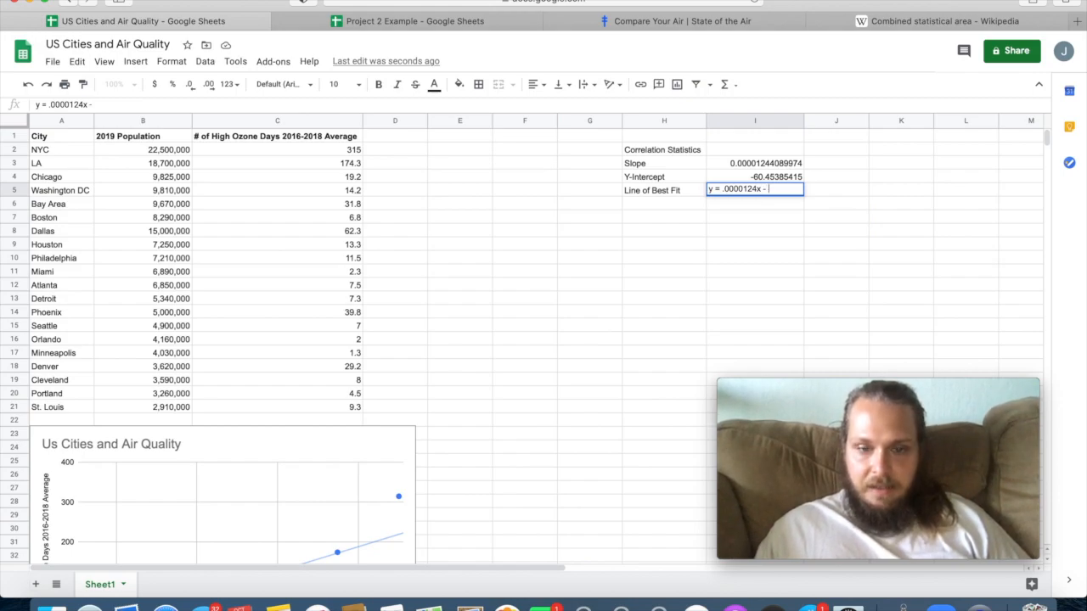
text(60.45)
key(Return)
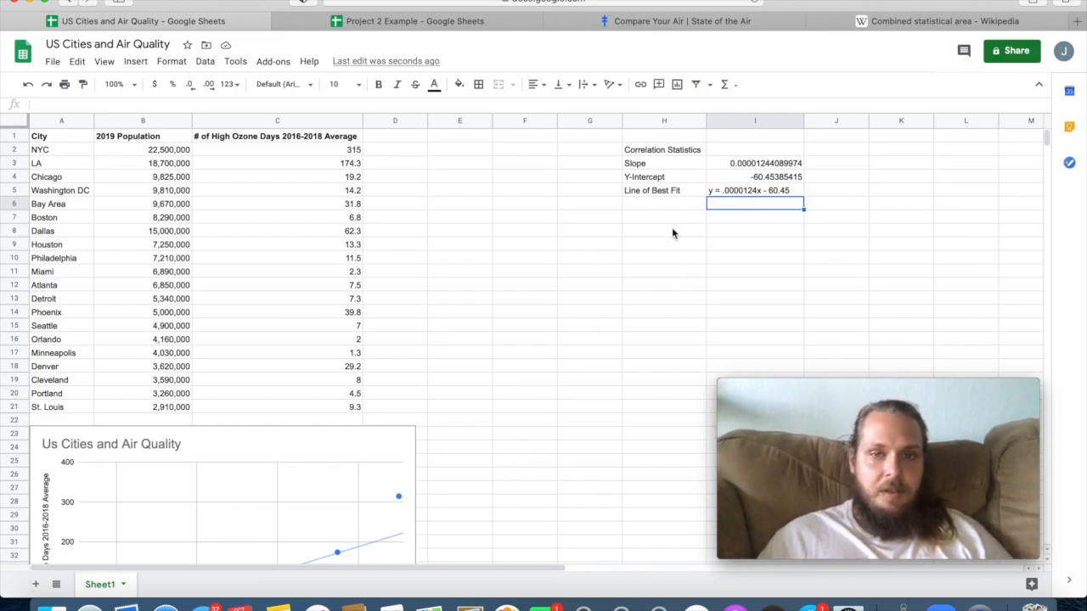
Right-align the line of best fit equation in cell I5.
click(669, 204)
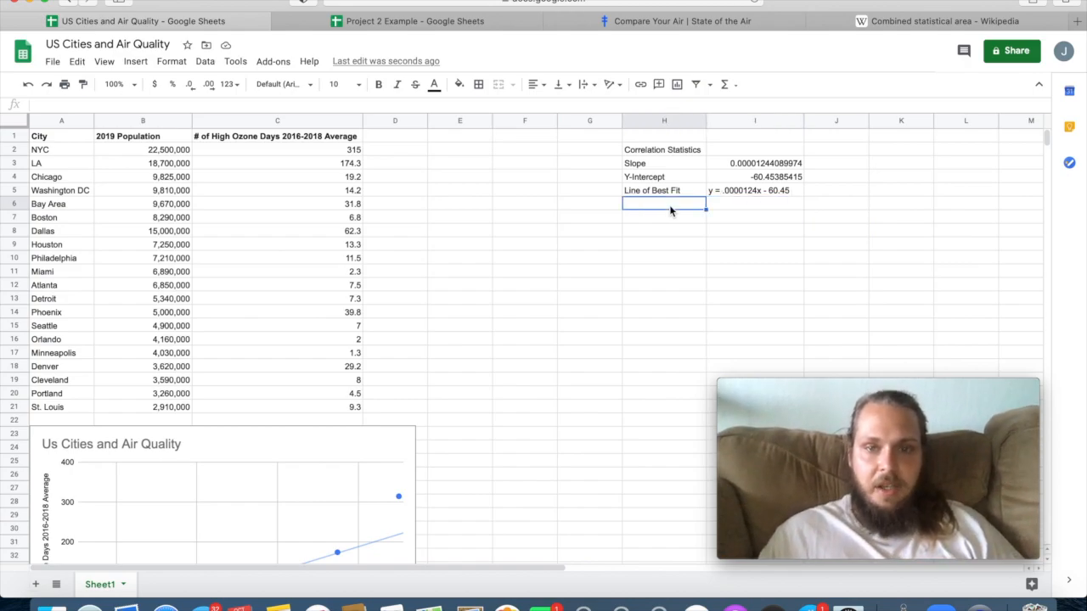
click(760, 192)
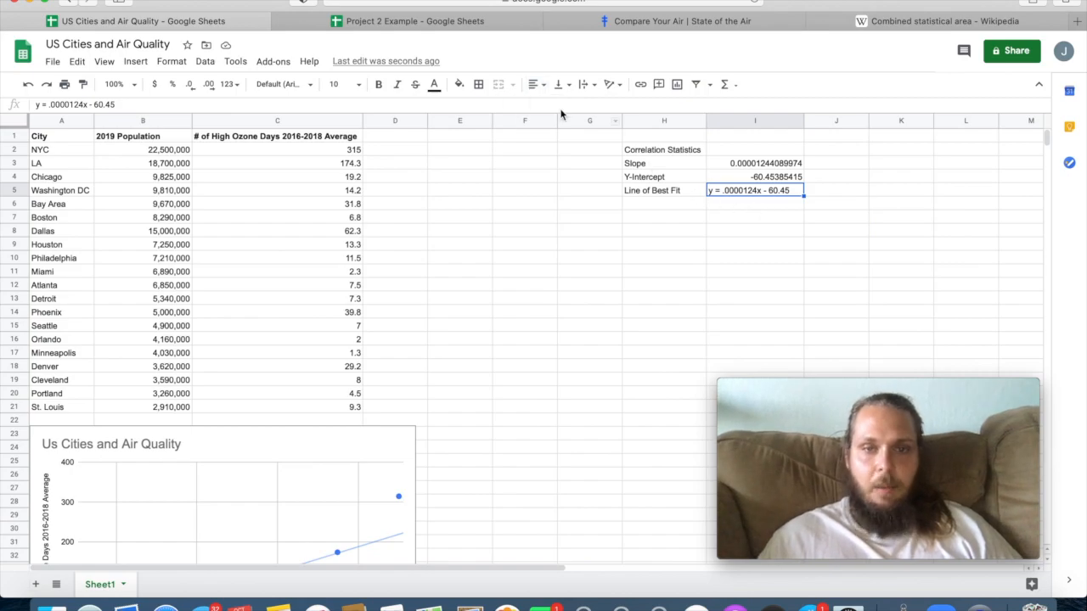
click(533, 84)
click(562, 110)
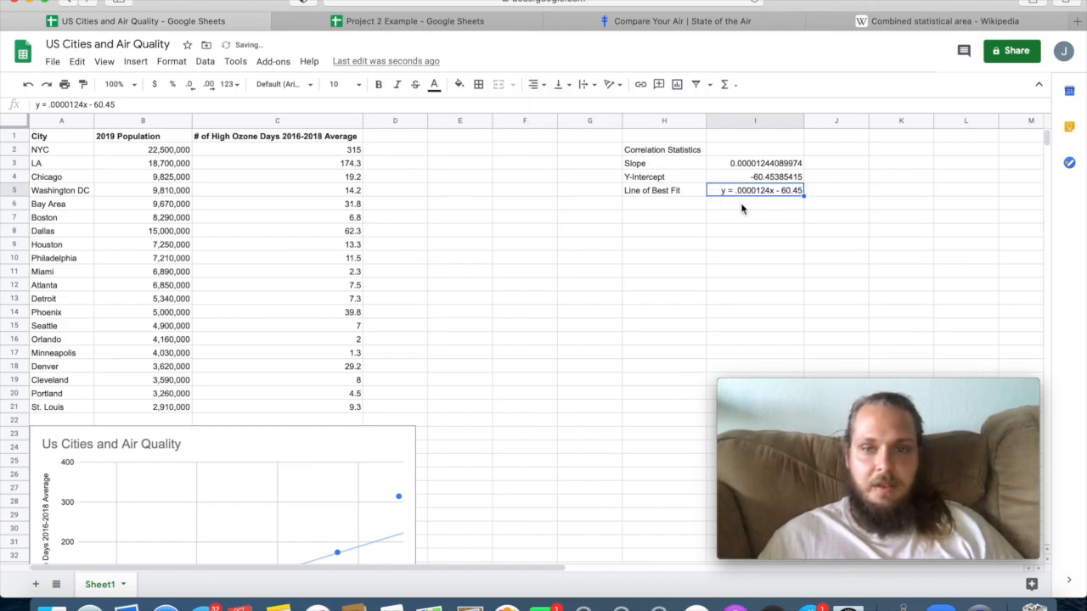
Add the labels "r" in H6 and "r^2" in H7 of the correlation statistics.
click(664, 203)
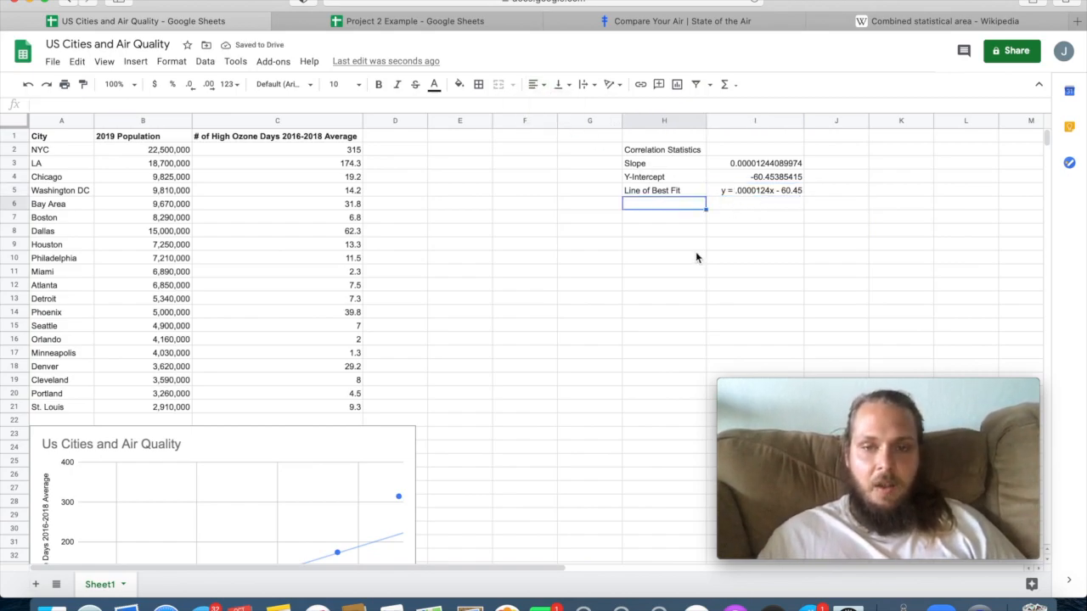
text(r)
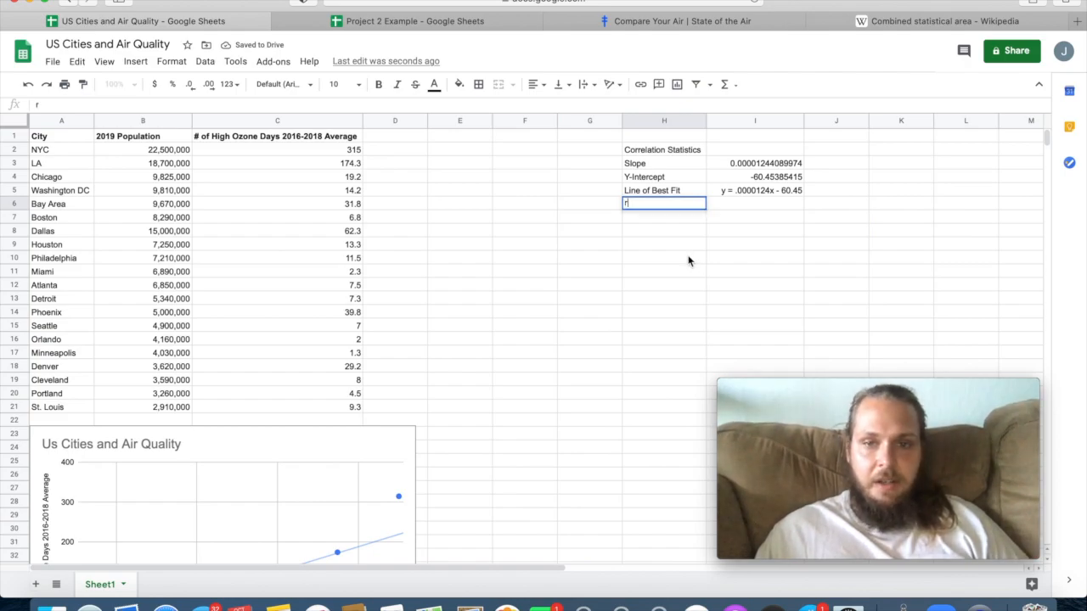
key(Return)
text(r)
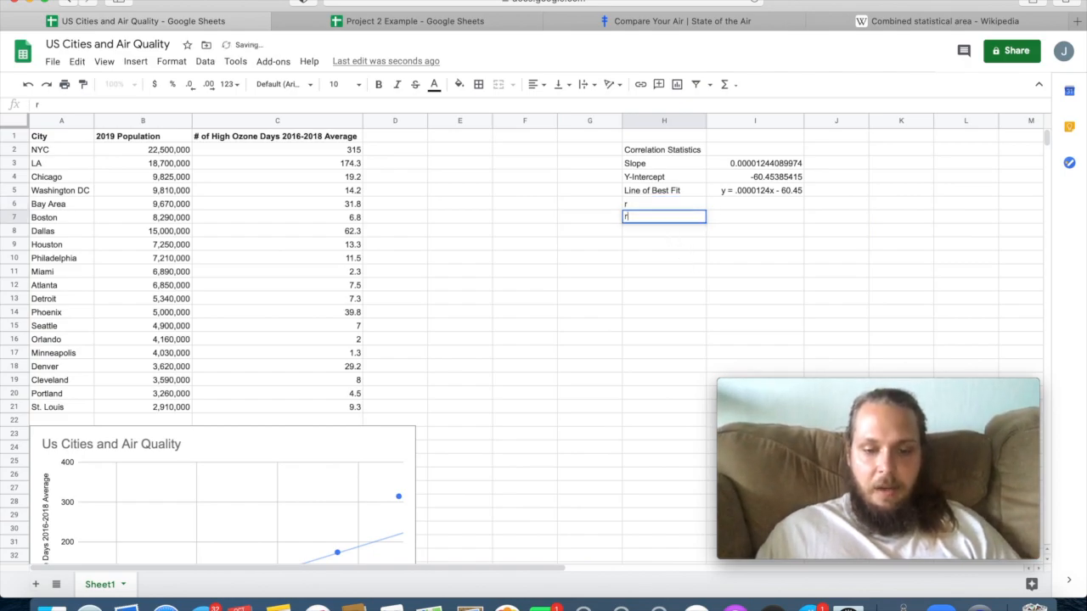
text(^2)
key(Return)
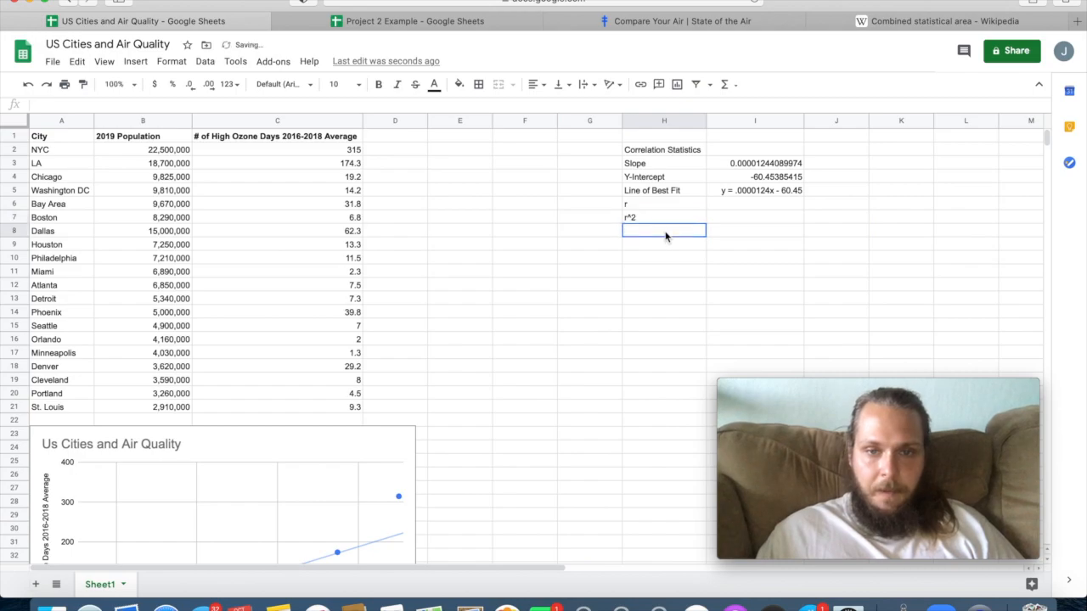
Calculate the correlation coefficient in I6 with =CORREL(C2:C21,B2:B21), using the ozone days and population ranges.
click(748, 205)
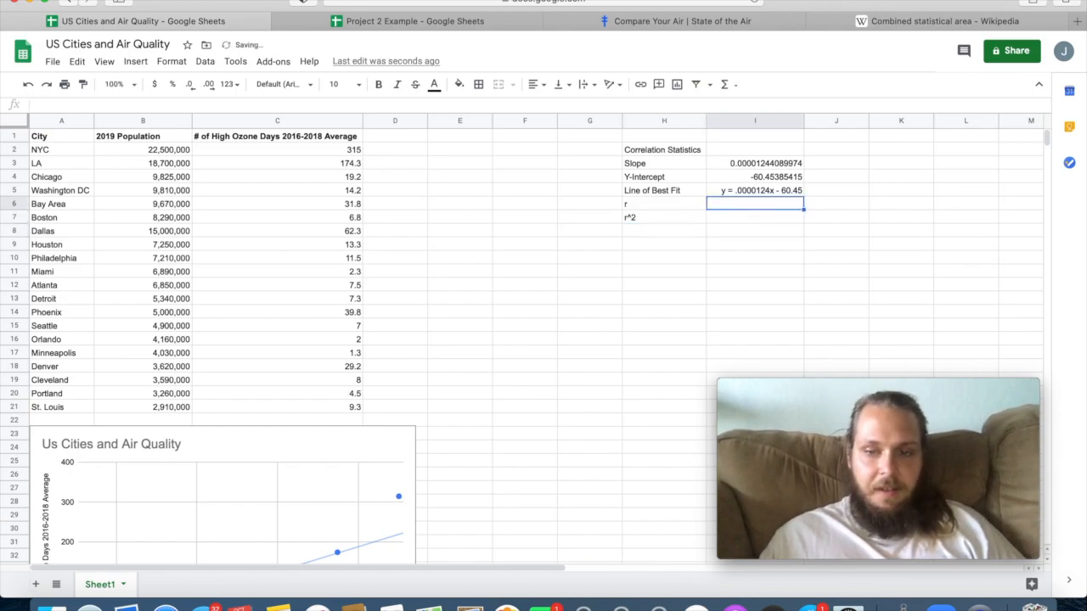
text(=corre)
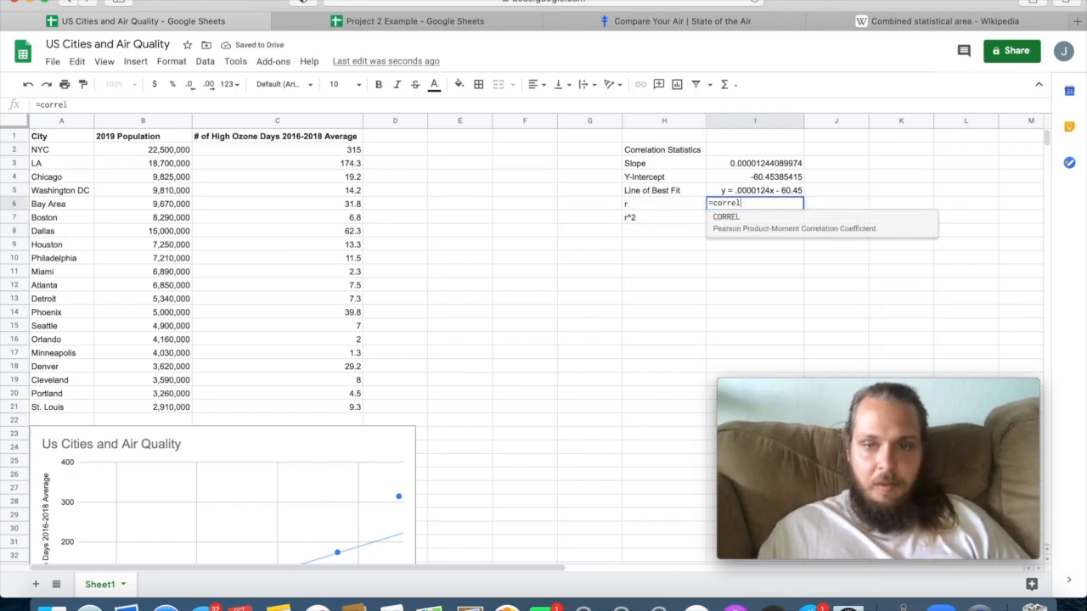
text(l)
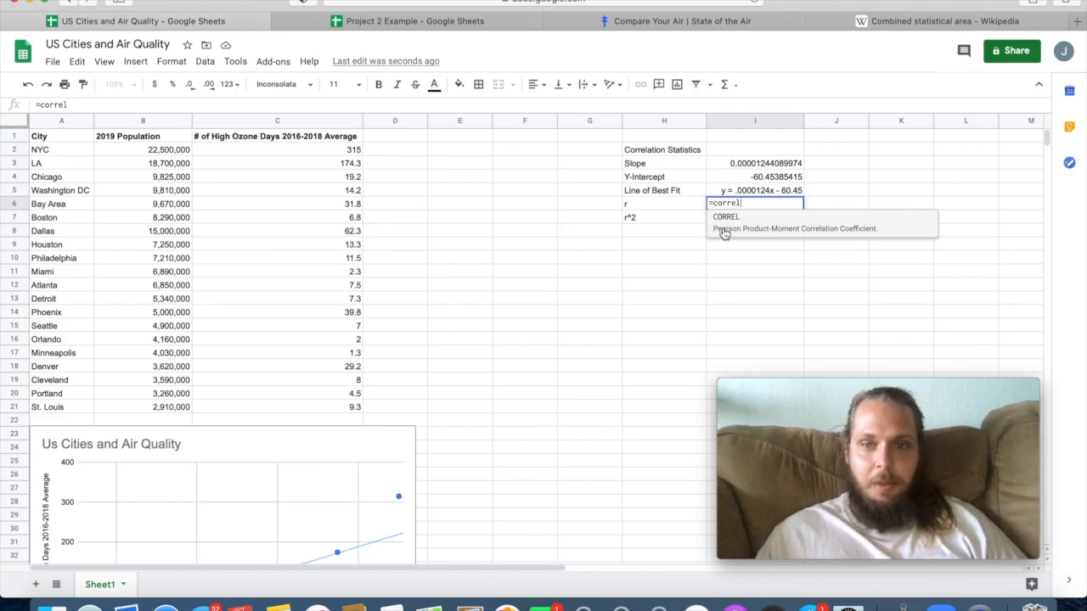
click(724, 228)
drag(350, 152, 329, 412)
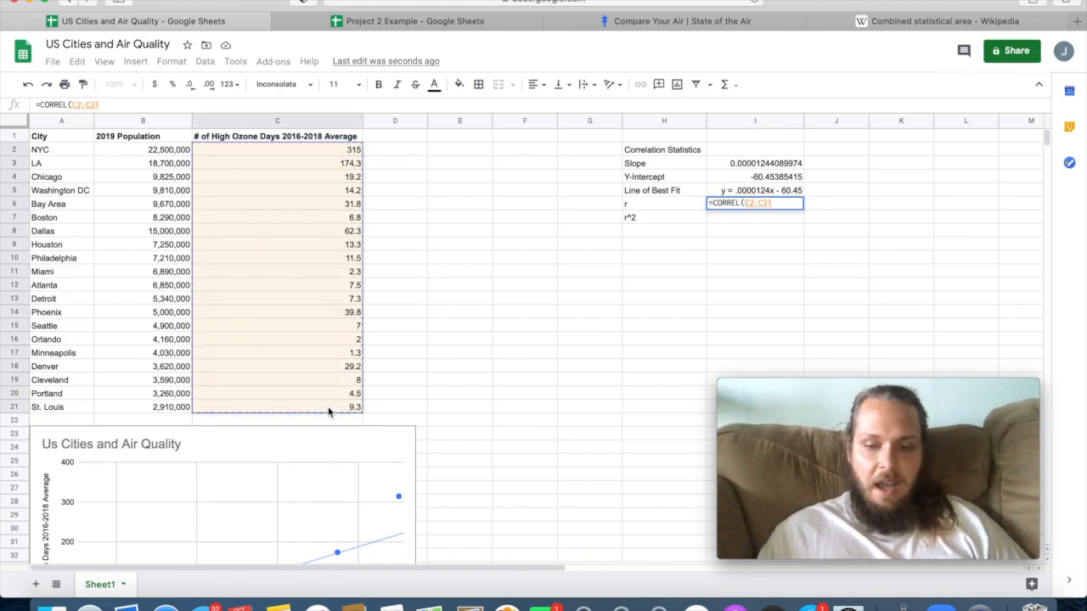
text(,)
drag(166, 150, 168, 408)
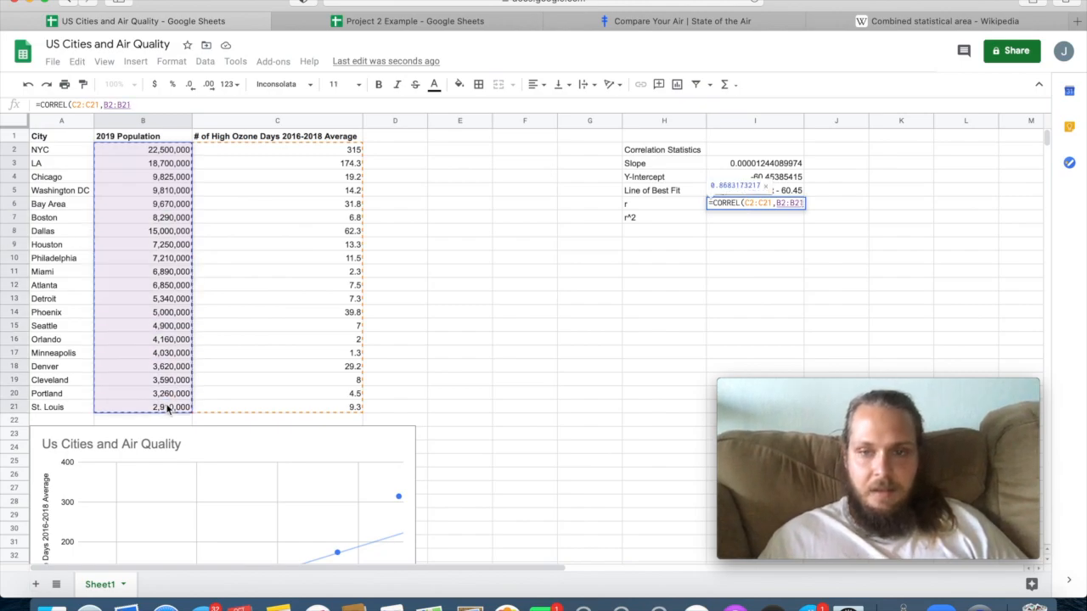
key(Return)
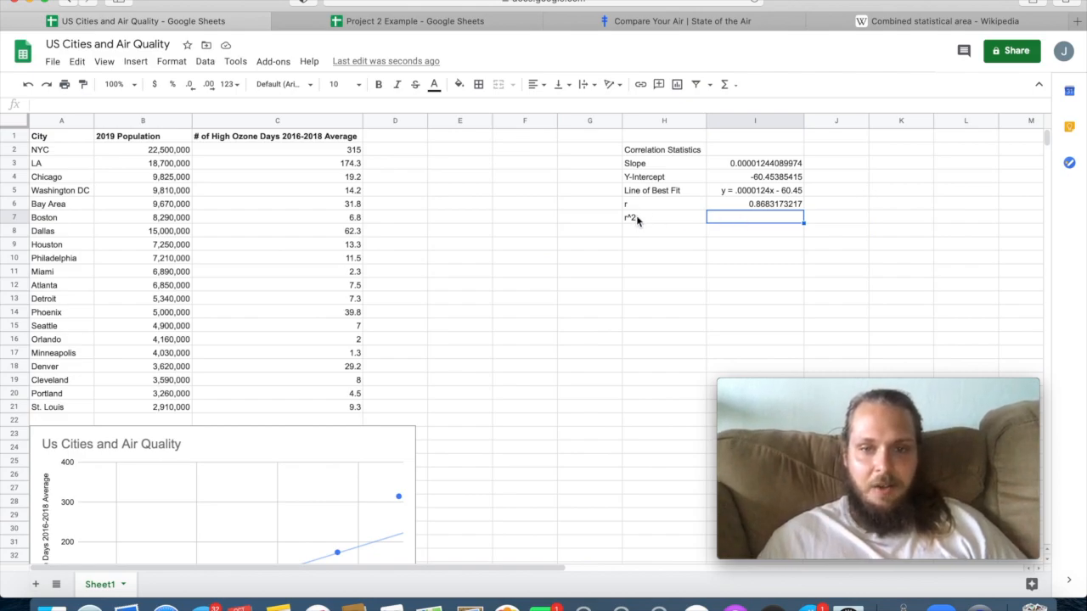
Try =SQRT(I6) as the r^2 formula in I7, and clear the cell.
click(739, 206)
click(744, 216)
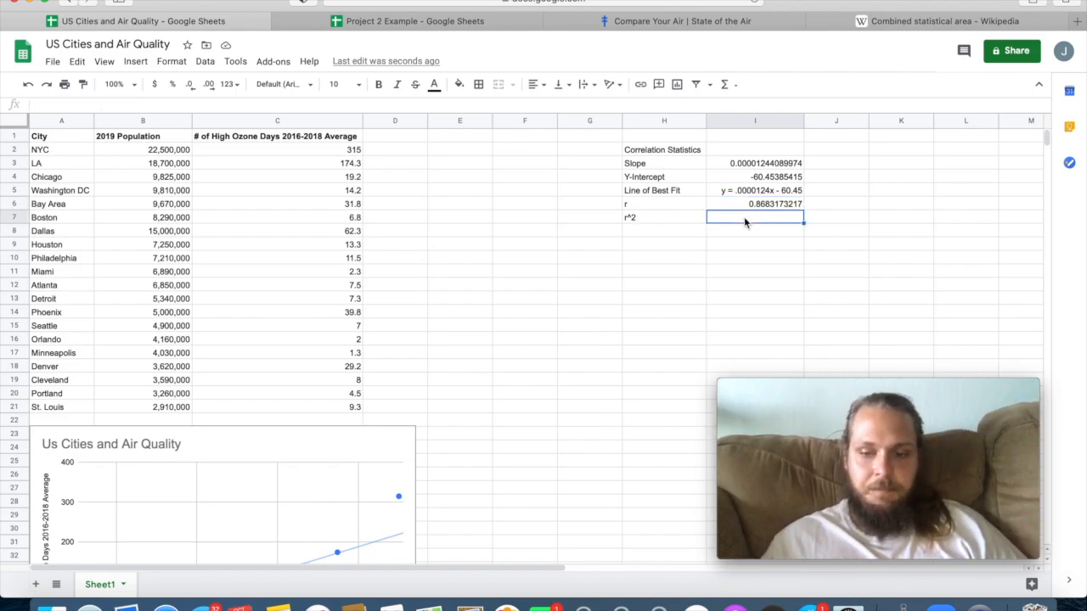
text(=sqrt)
click(745, 234)
click(770, 205)
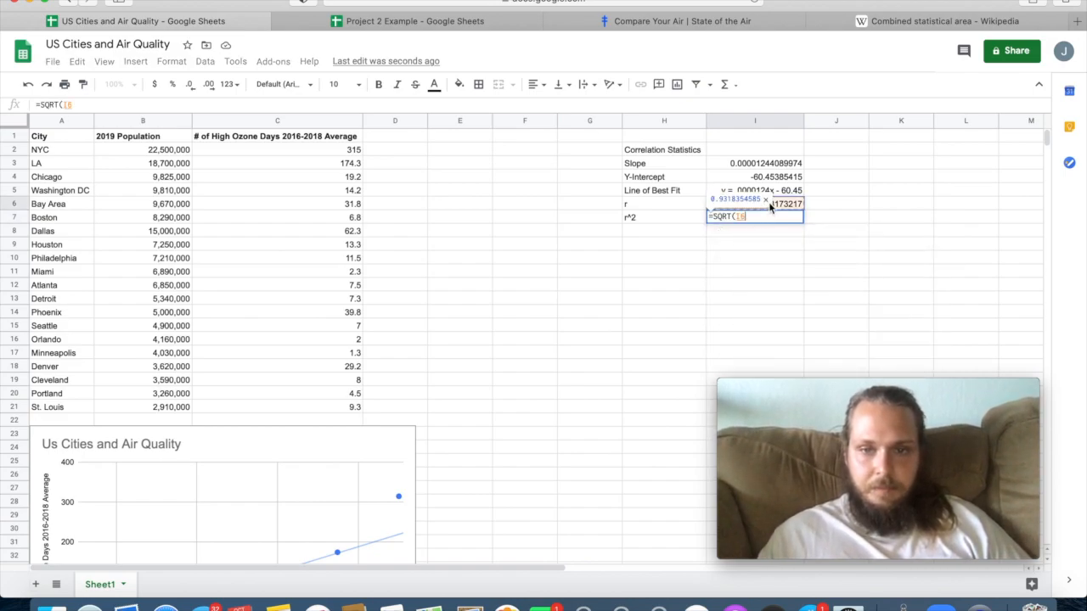
key(Return)
click(745, 218)
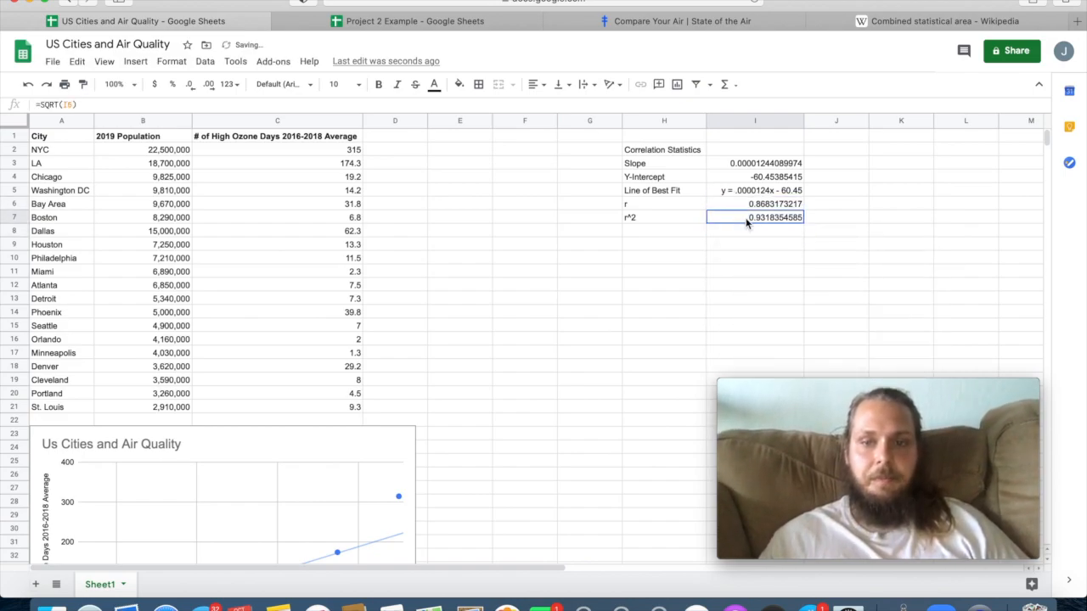
key(Delete)
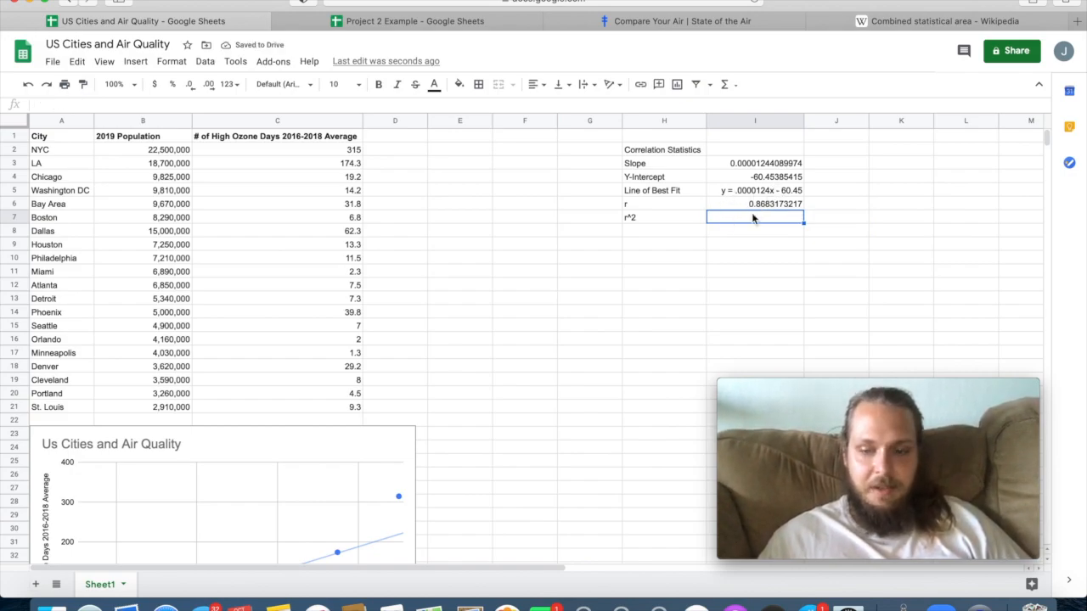
Fill the r^2 value in I7 with the SQRT function applied to the r value in I6.
text(=sq)
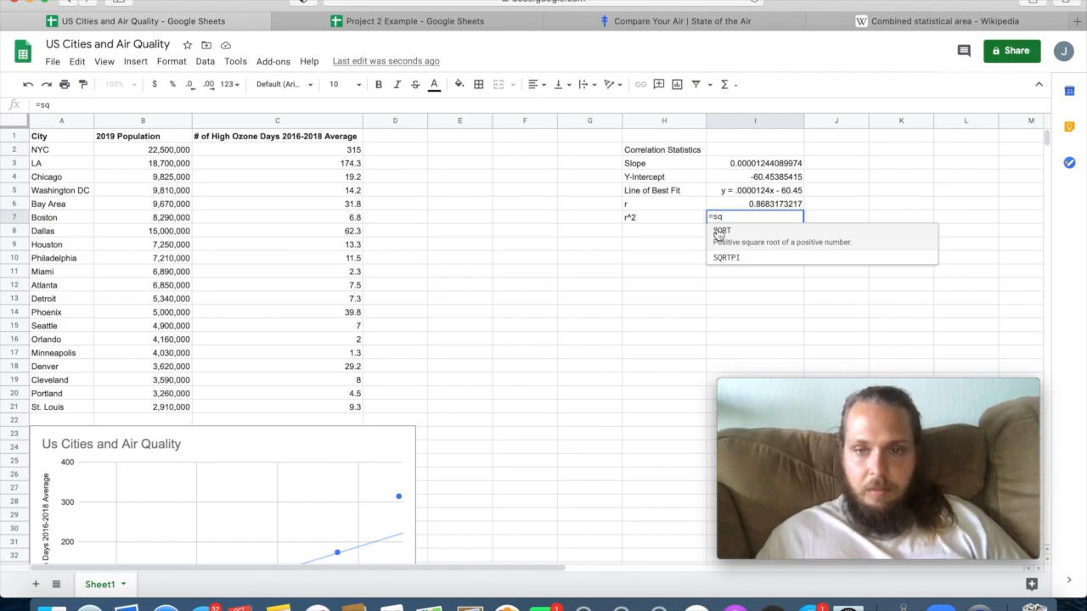
click(717, 237)
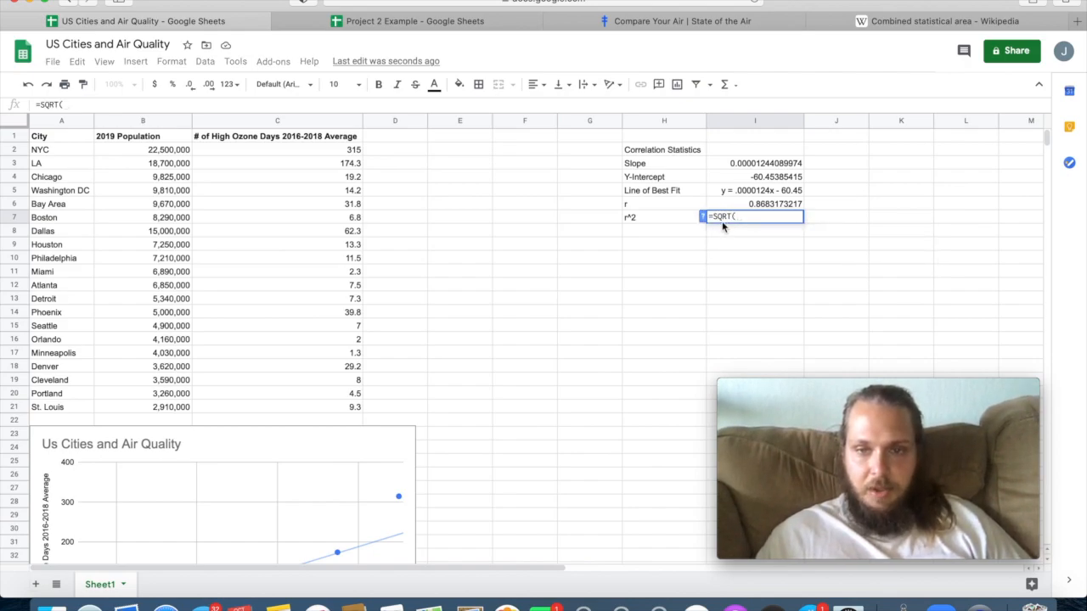
click(762, 209)
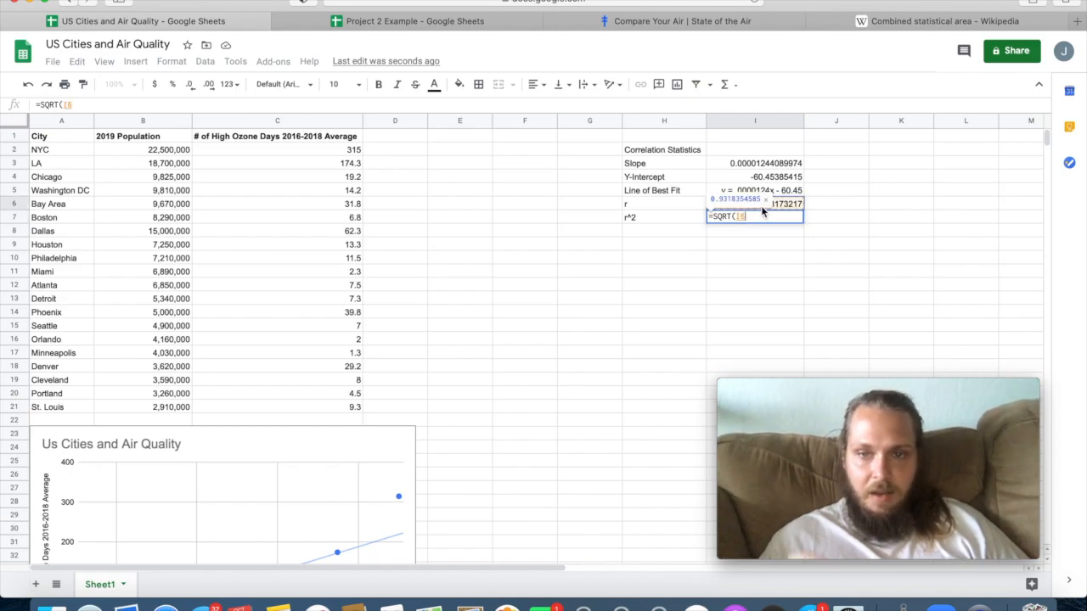
key(Return)
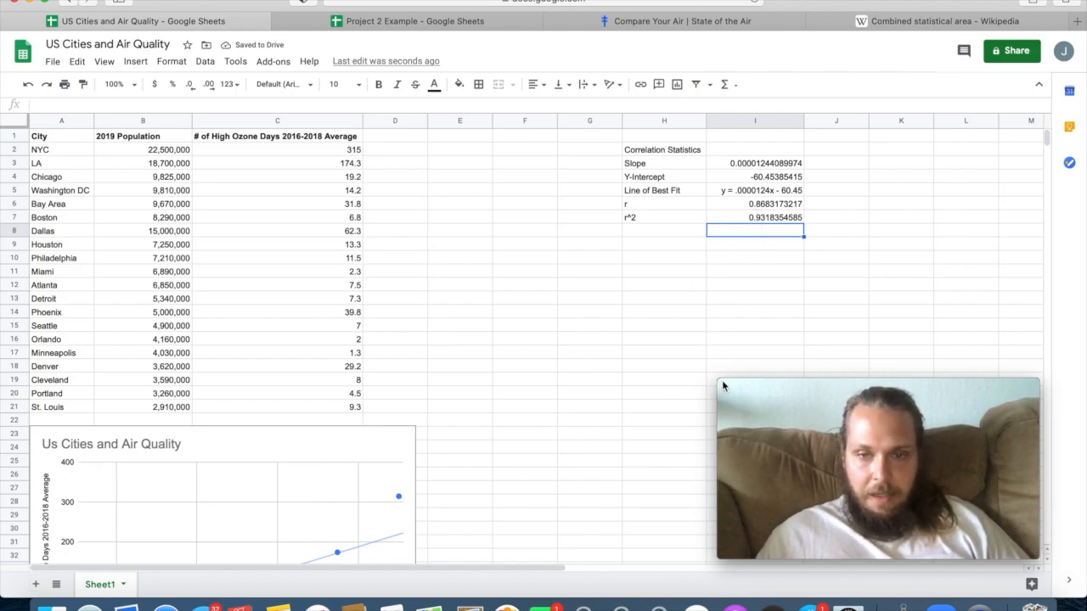
Add the label "Correlation" in H8, checking the statistics labels in the Project 2 Example spreadsheet.
click(670, 239)
text(Correlation)
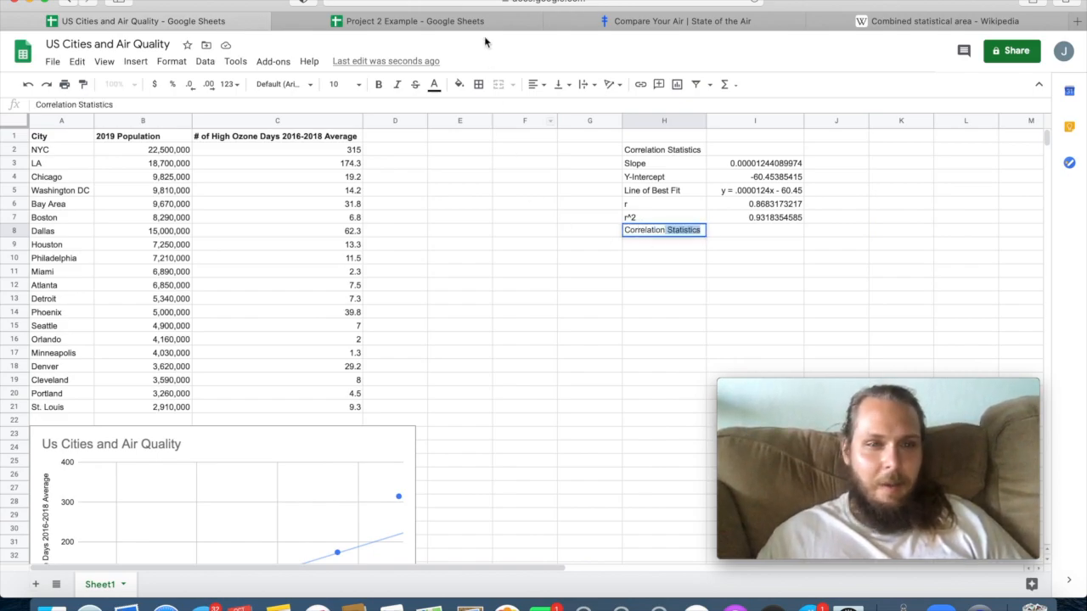
click(453, 27)
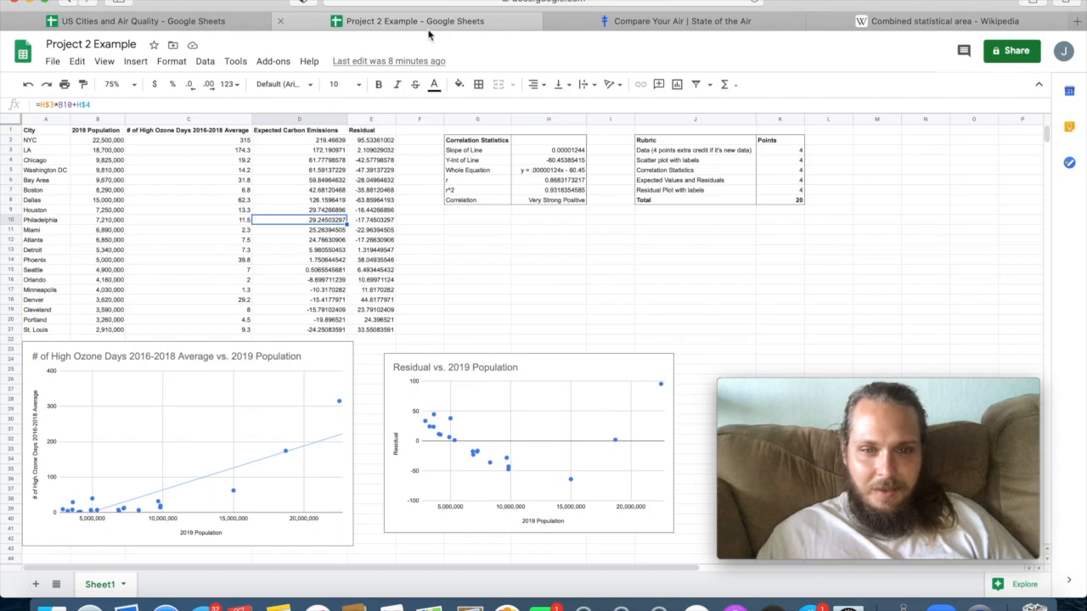
click(143, 21)
key(BackSpace)
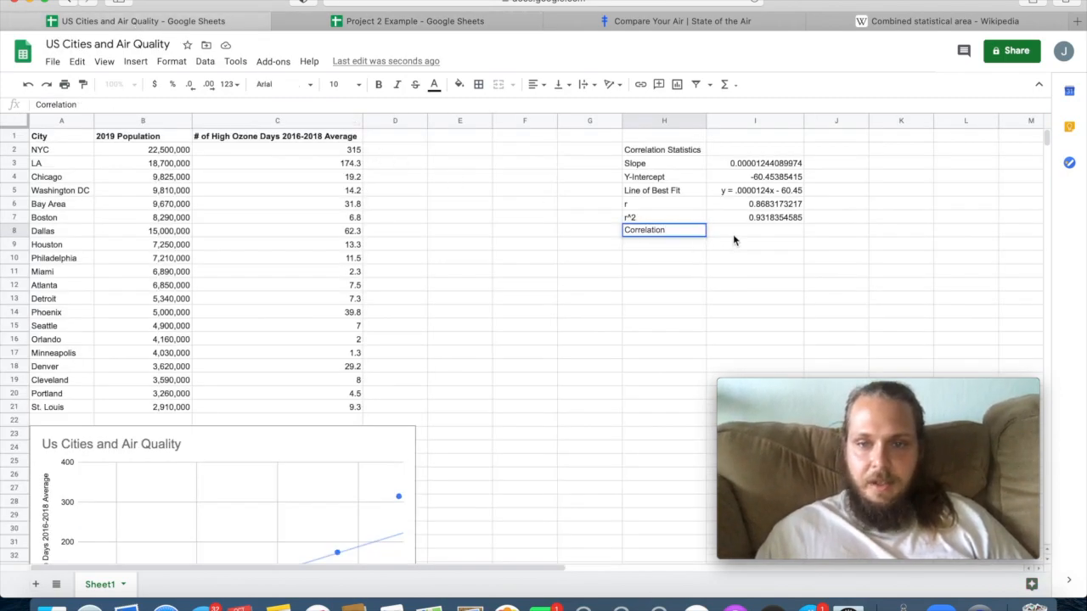
Check the scatter plot's trend and enter "Very Strong Positive" as the correlation description in I8.
click(732, 233)
scroll(670, 297, down, 5)
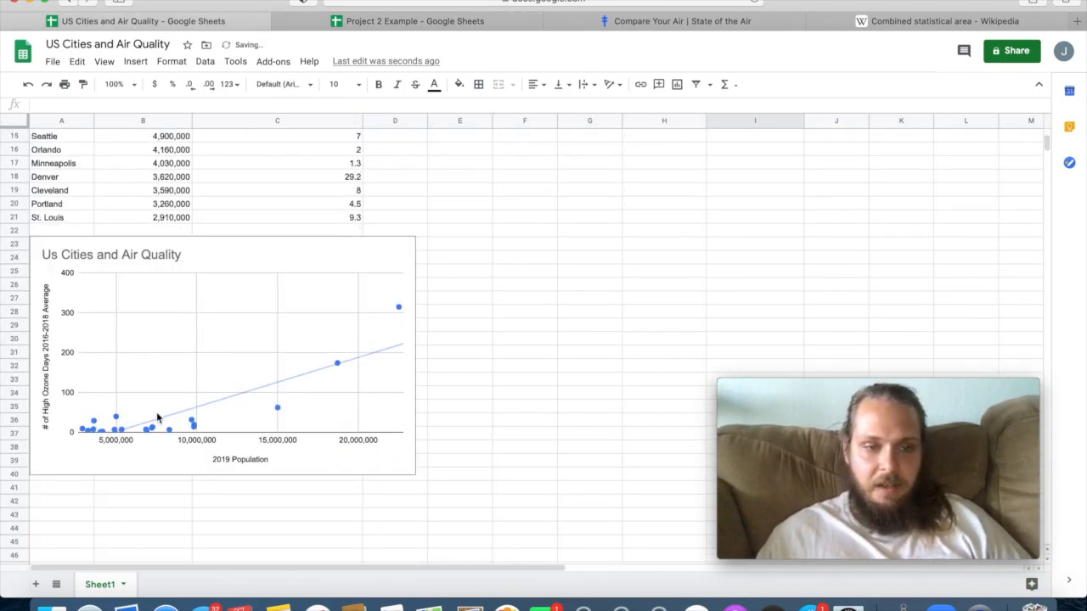
scroll(492, 314, up, 5)
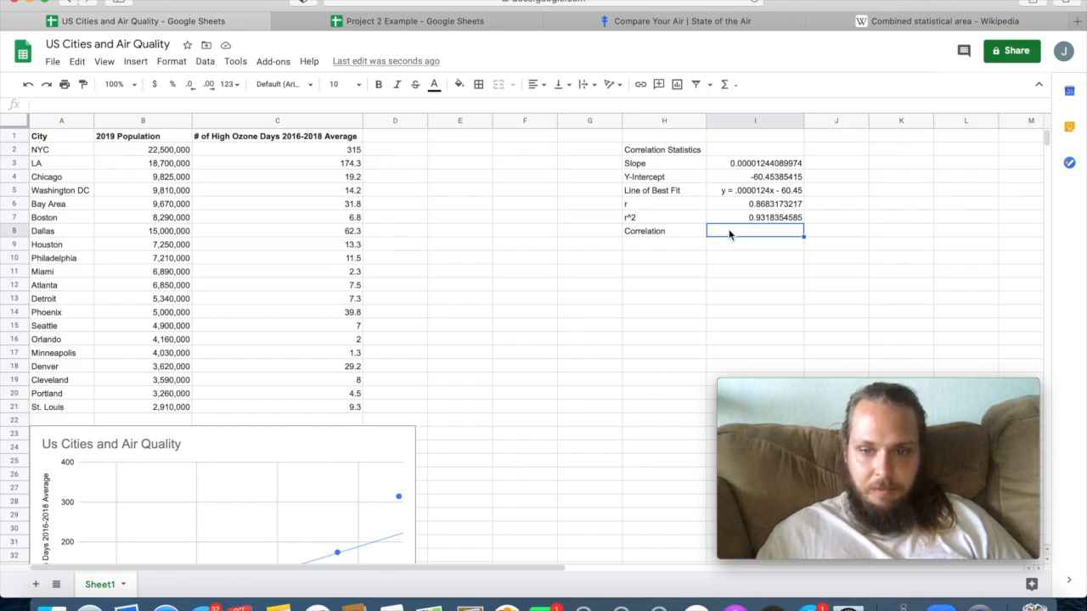
text(V)
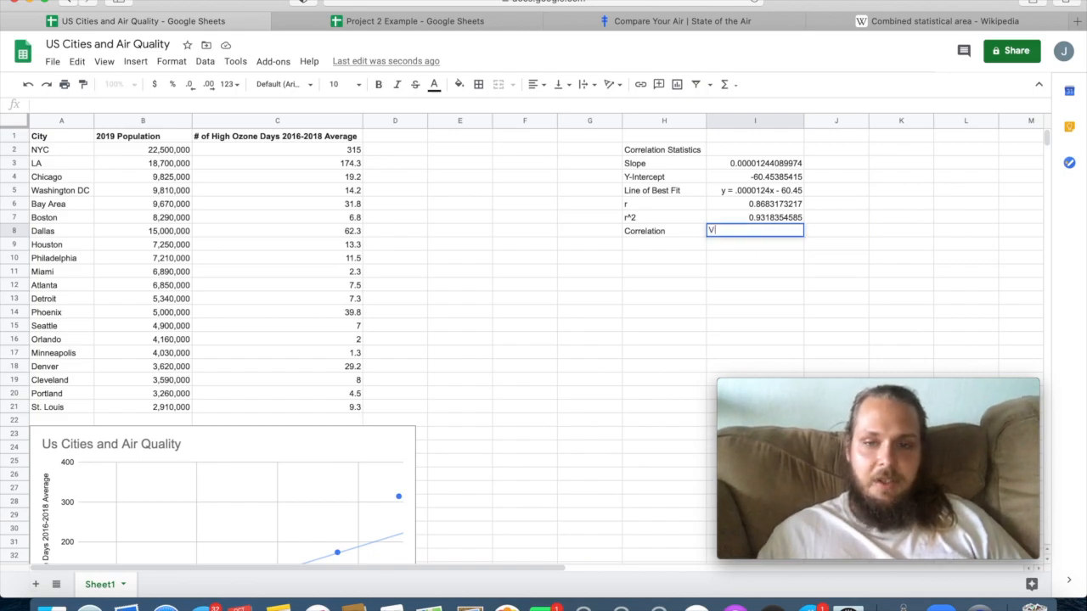
text(ert S)
key(BackSpace)
key(BackSpace)
key(BackSpace)
text(y S)
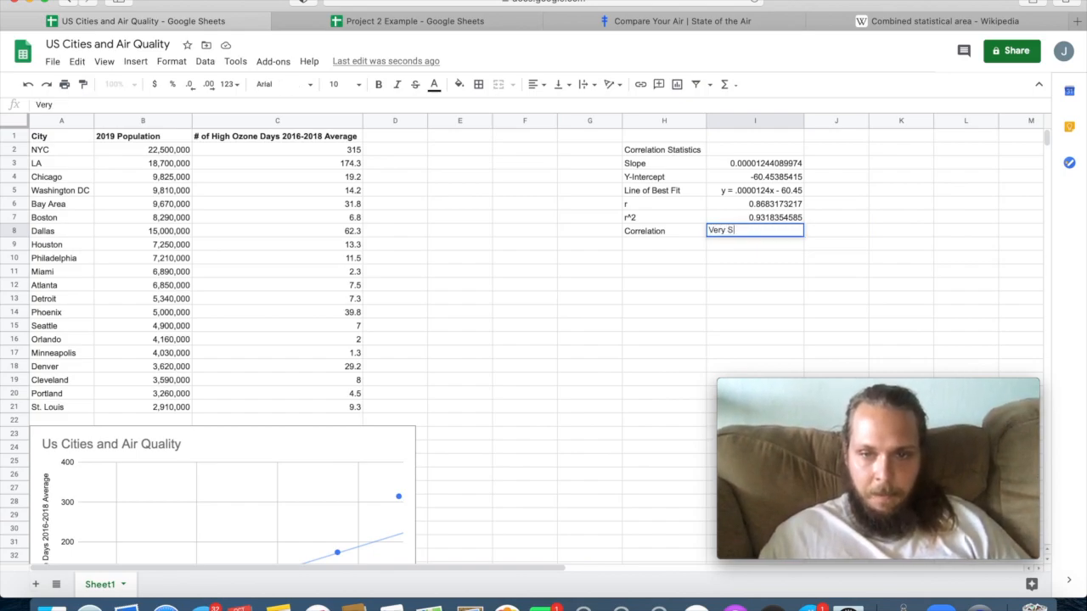
text(trong Positive)
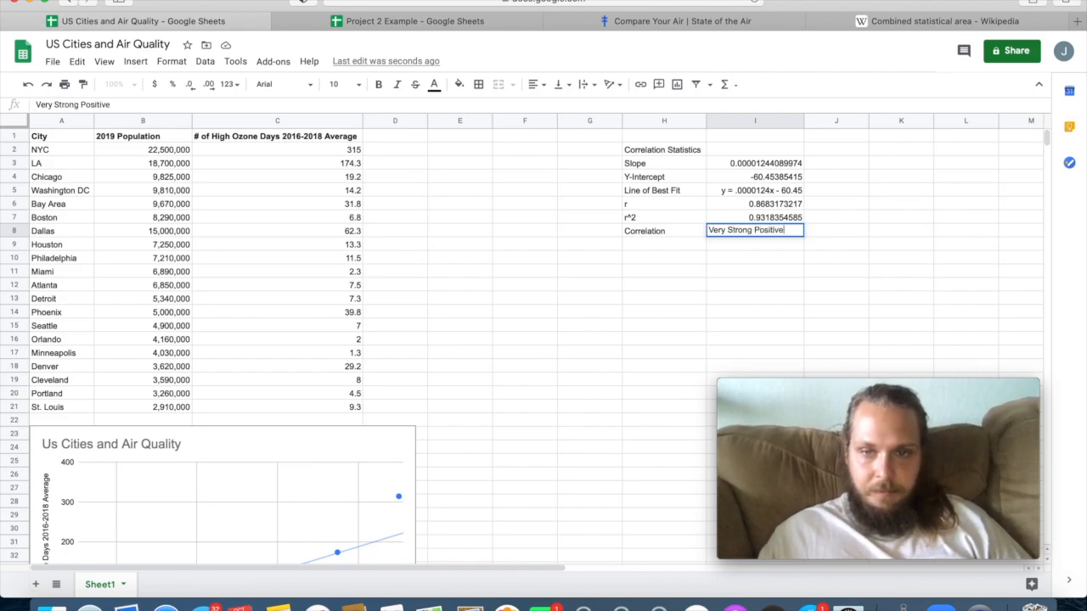
key(Return)
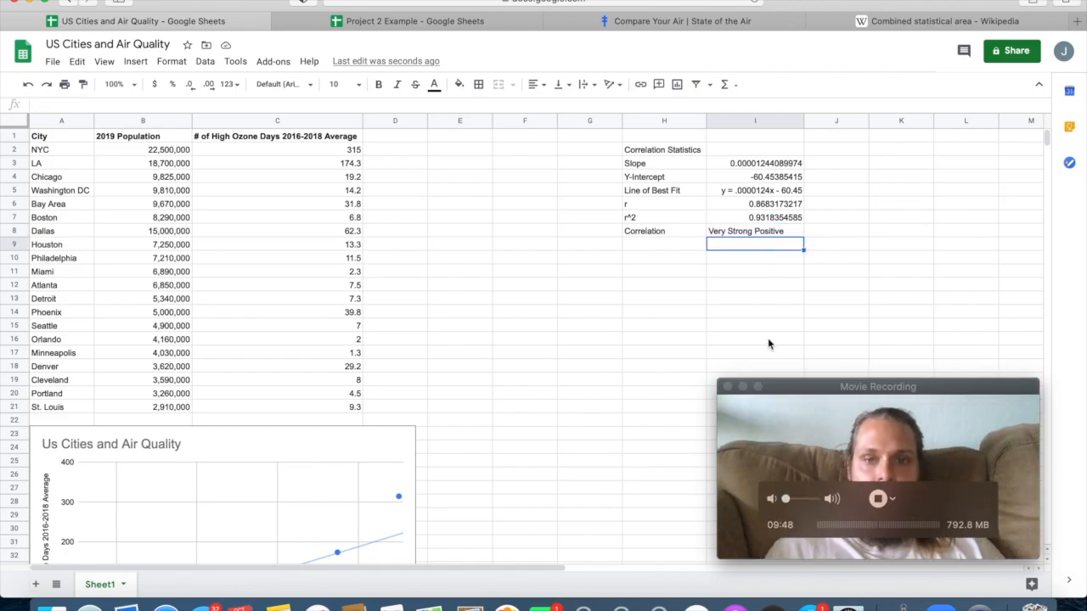
Give the statistics table H2:I8 an outer border and a vertical line between its two columns.
click(750, 233)
click(751, 207)
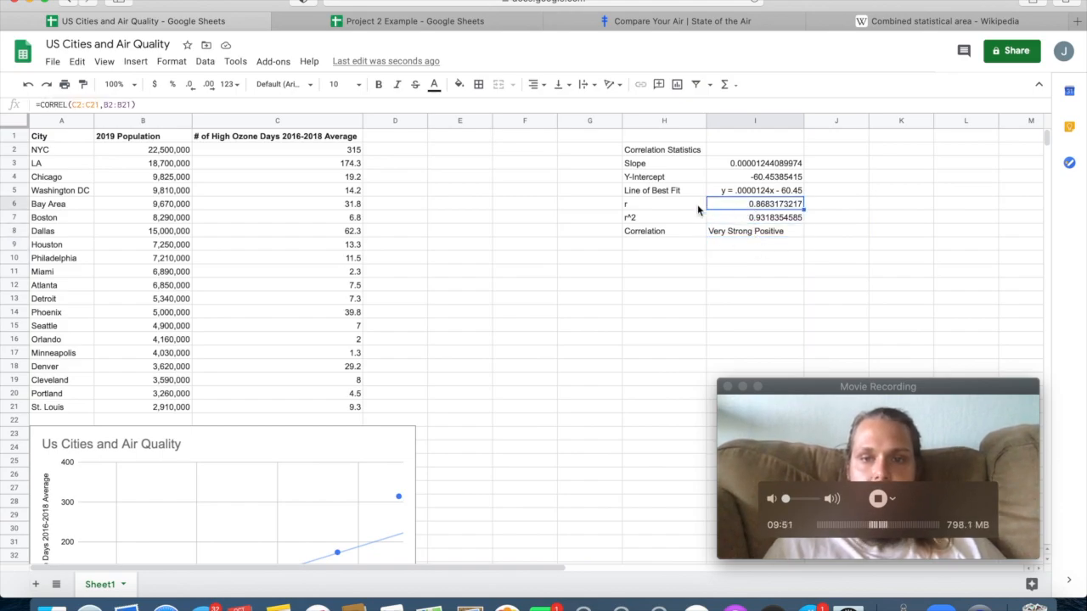
drag(688, 151, 736, 231)
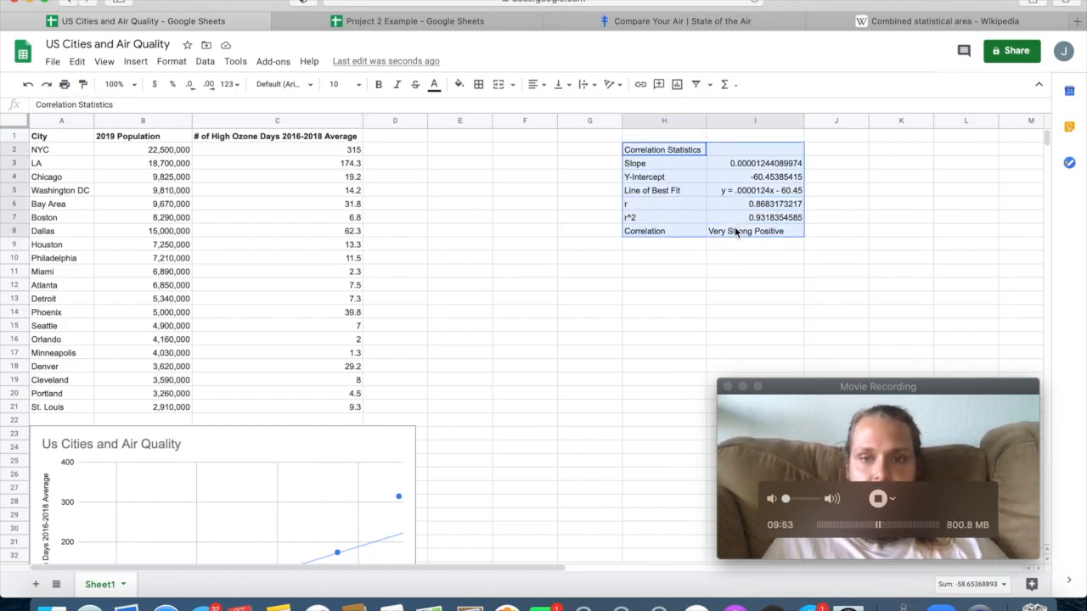
click(478, 84)
click(553, 110)
click(537, 111)
click(639, 285)
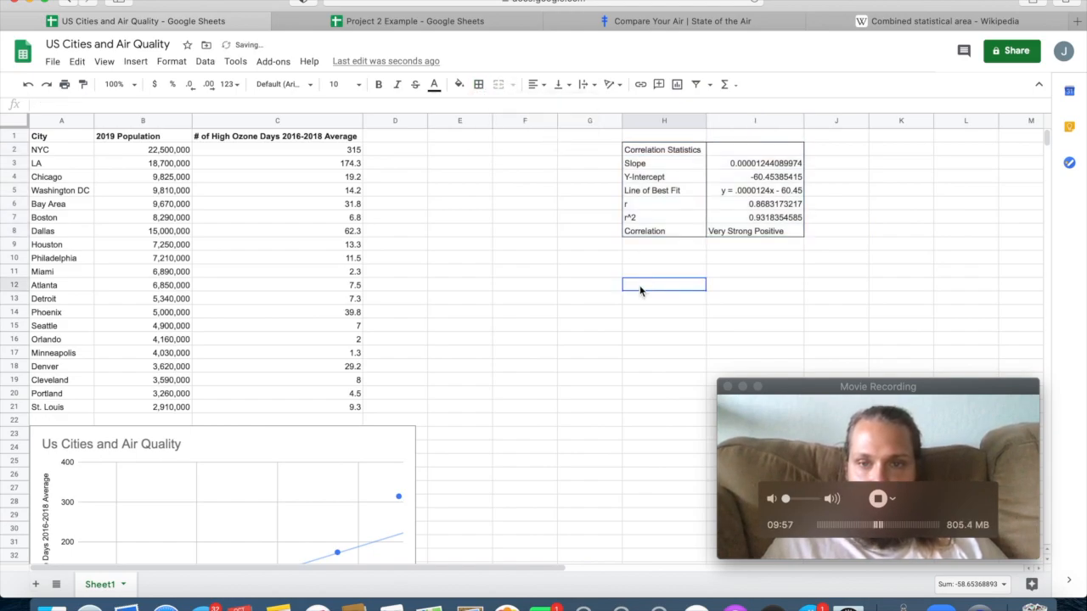
Make the "Correlation Statistics" heading in H2 bold and widen column H slightly to fit it.
click(665, 151)
click(379, 84)
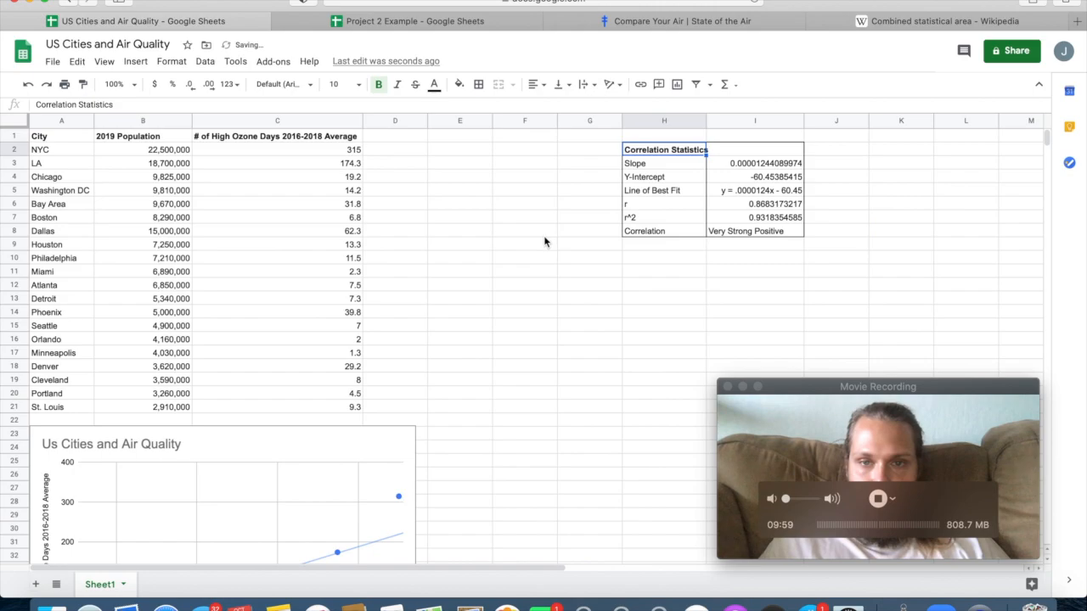
drag(707, 124, 714, 124)
click(700, 314)
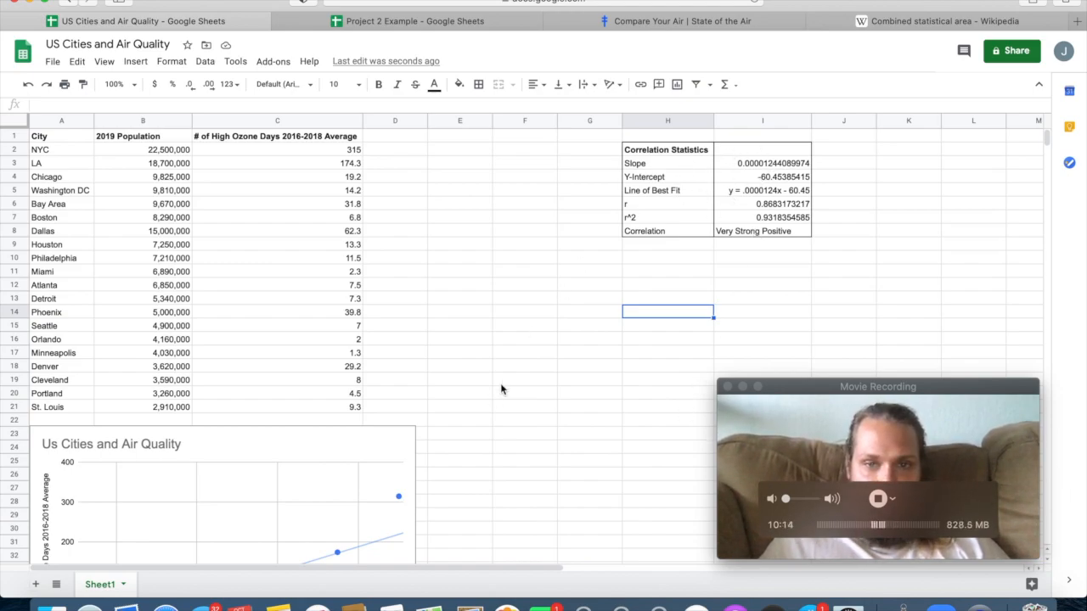
scroll(426, 427, down, 1)
scroll(426, 427, down, 4)
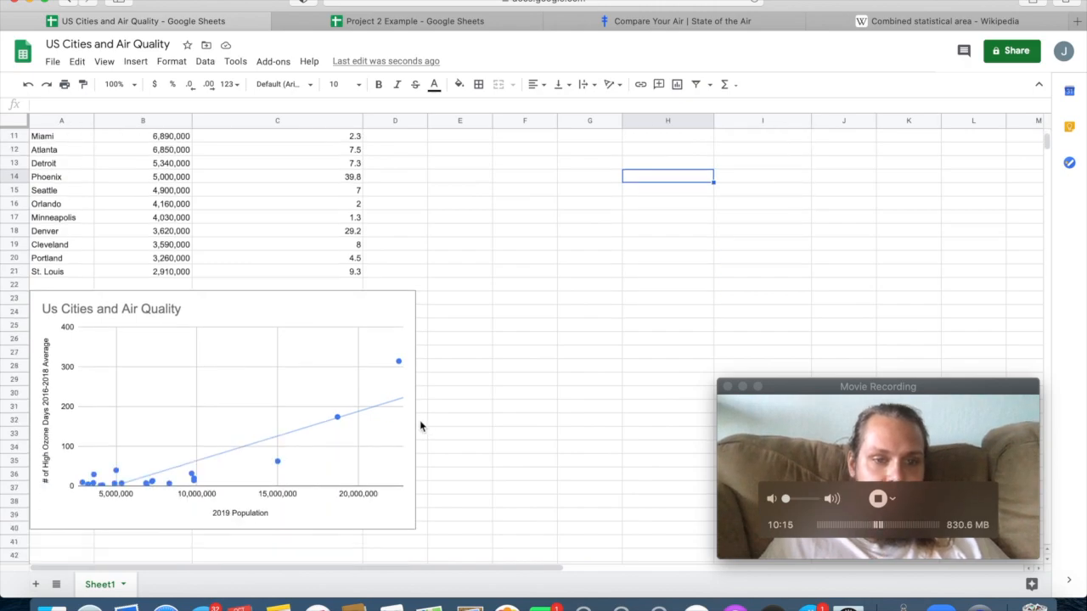
scroll(390, 440, up, 5)
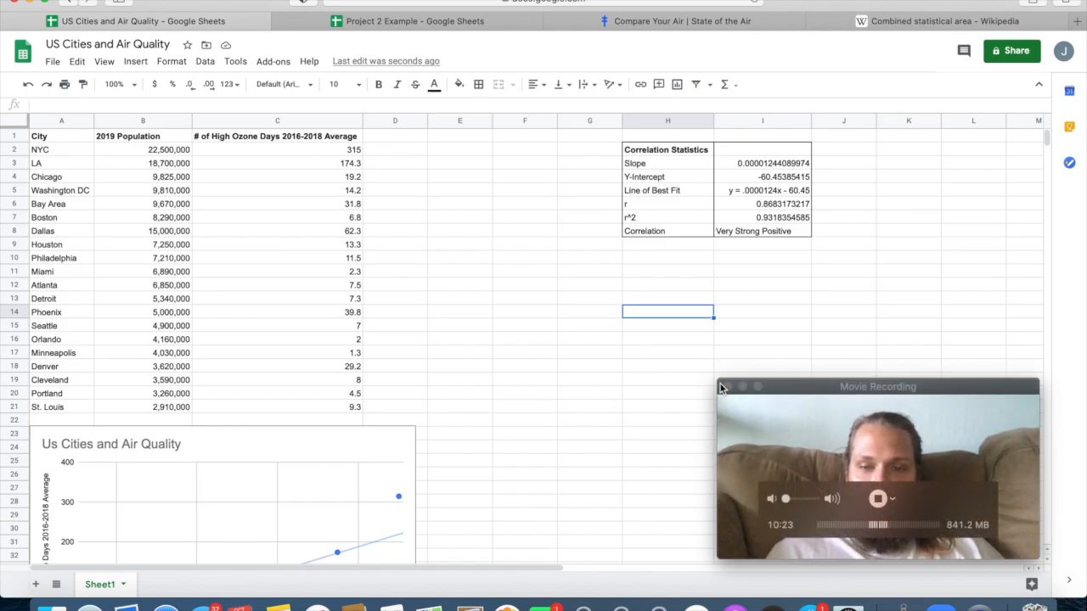
drag(717, 379, 617, 319)
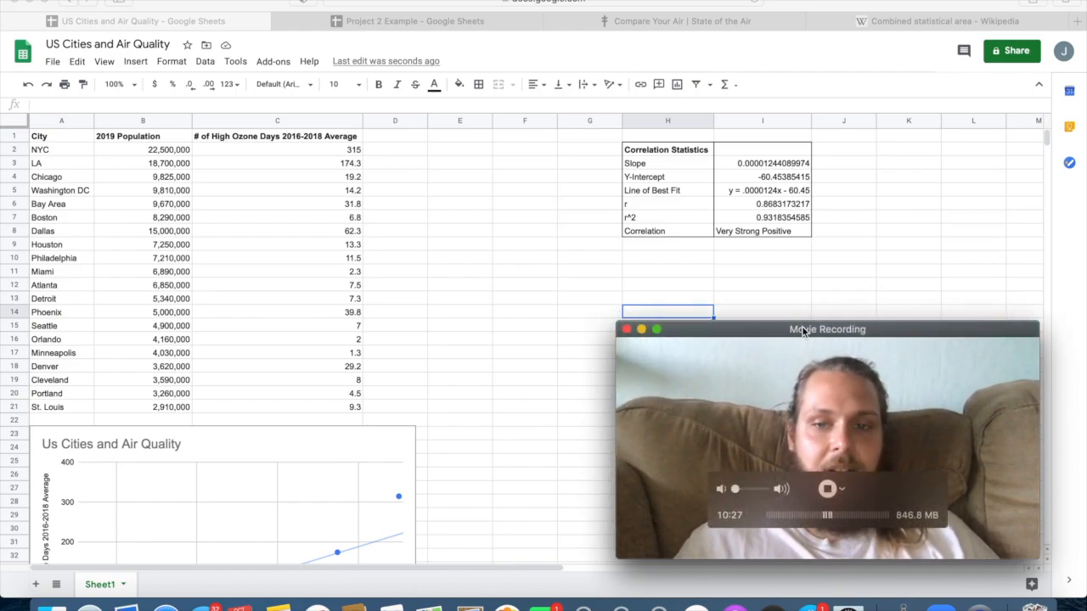
drag(801, 328, 812, 333)
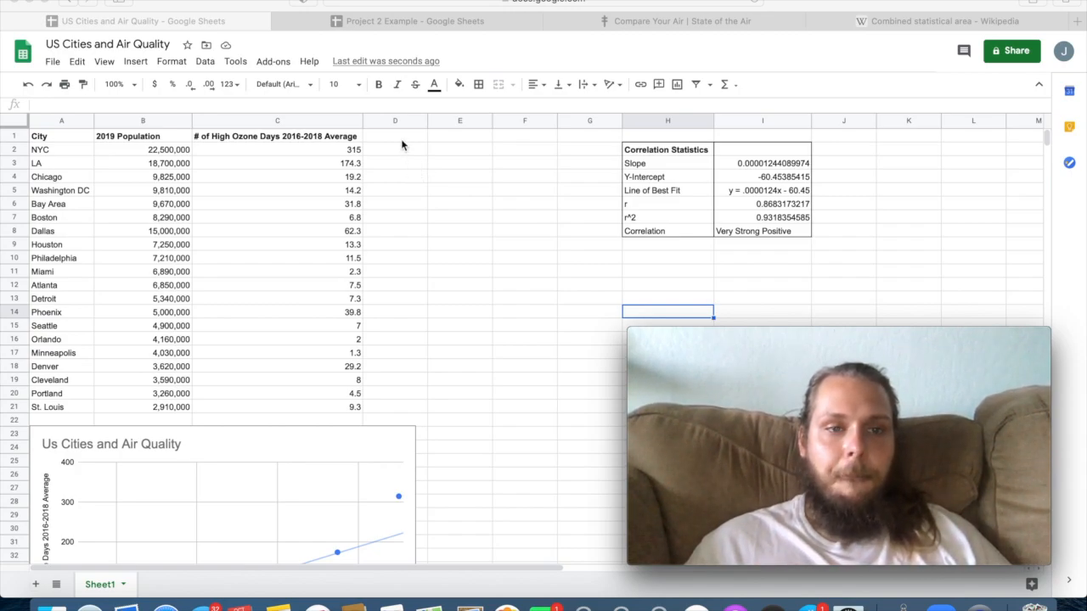
click(403, 144)
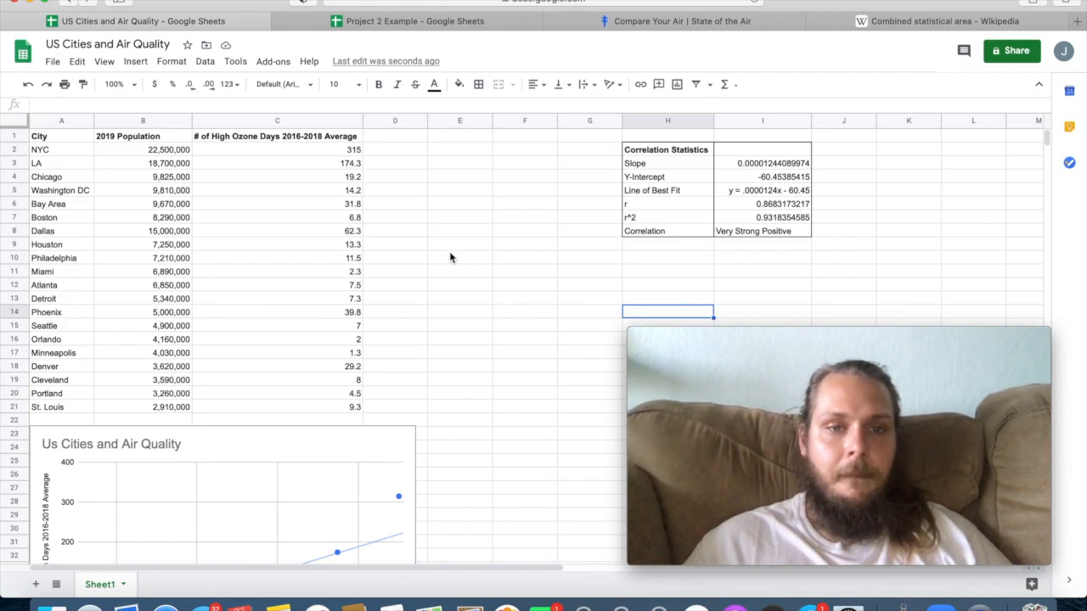
Examine how far the scatter plot's points, especially those of the largest cities, lie from the trend line.
scroll(465, 318, down, 1)
scroll(465, 317, up, 1)
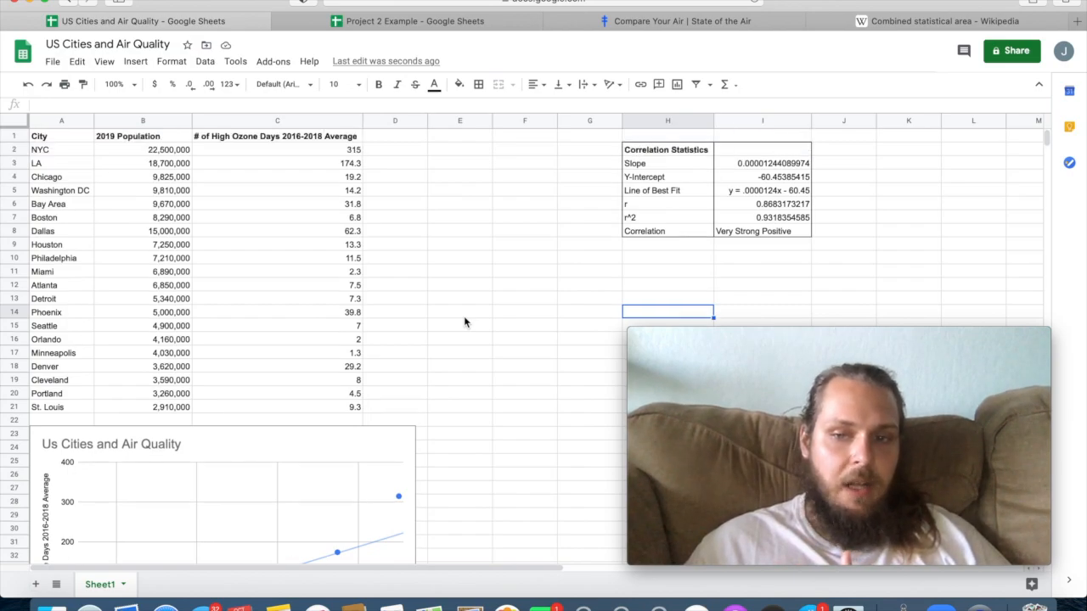
scroll(464, 321, down, 6)
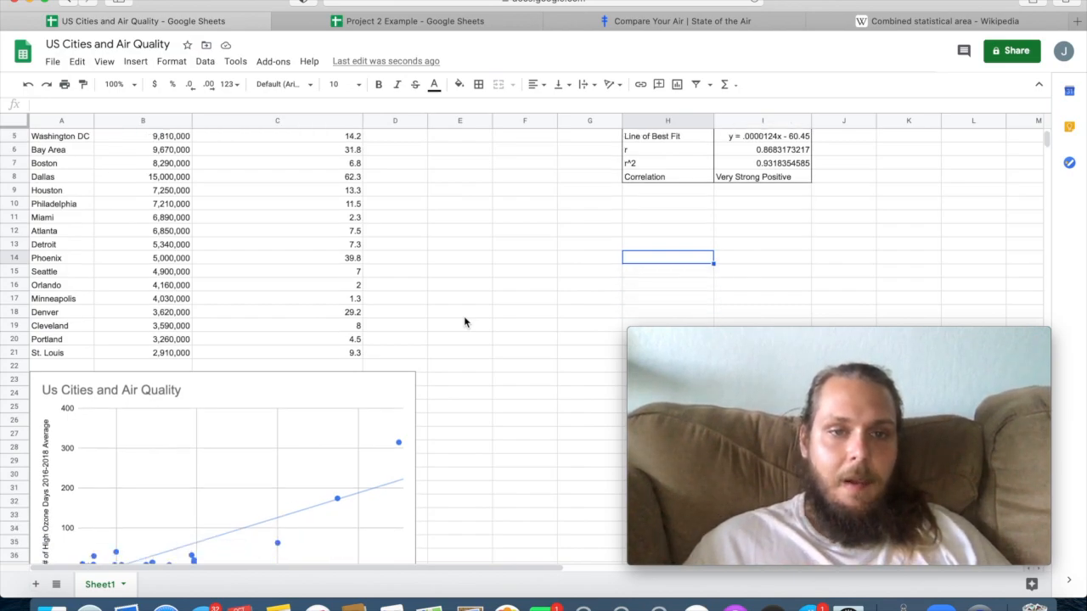
scroll(464, 322, down, 4)
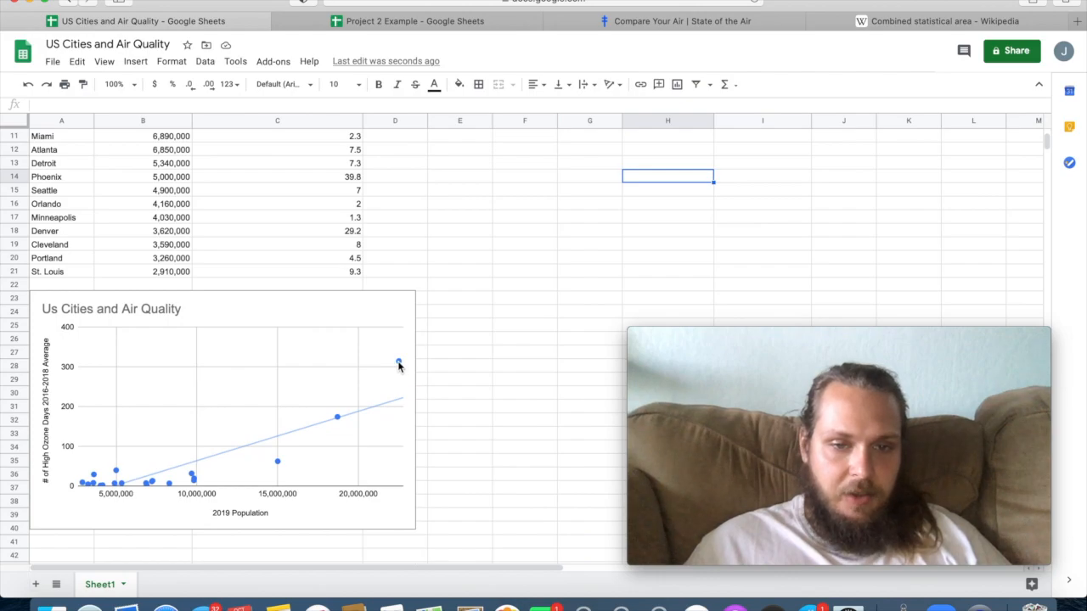
click(384, 392)
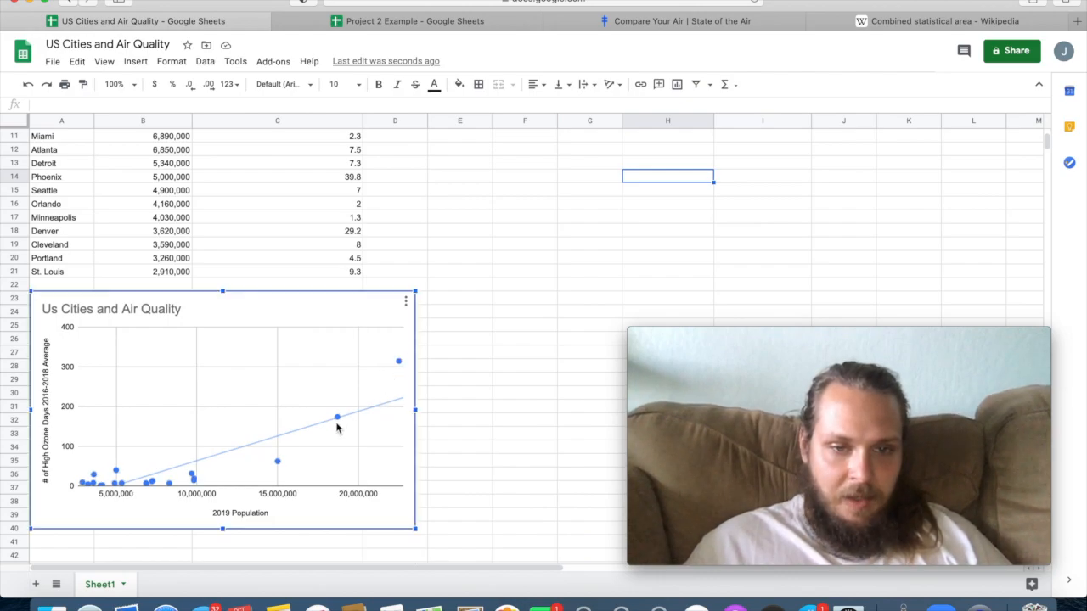
mouse_move(327, 427)
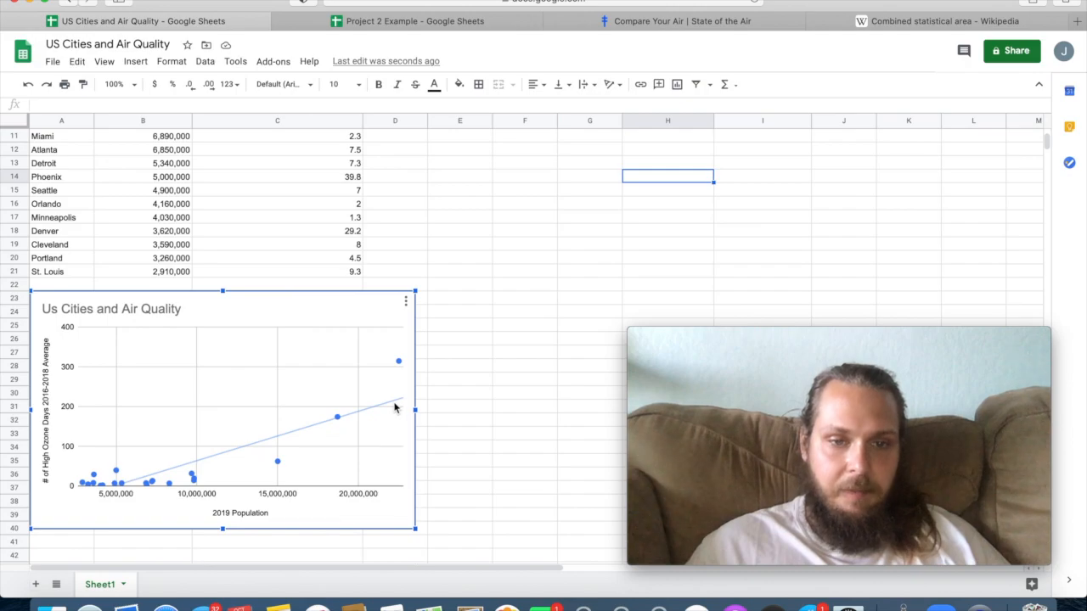
scroll(394, 408, up, 5)
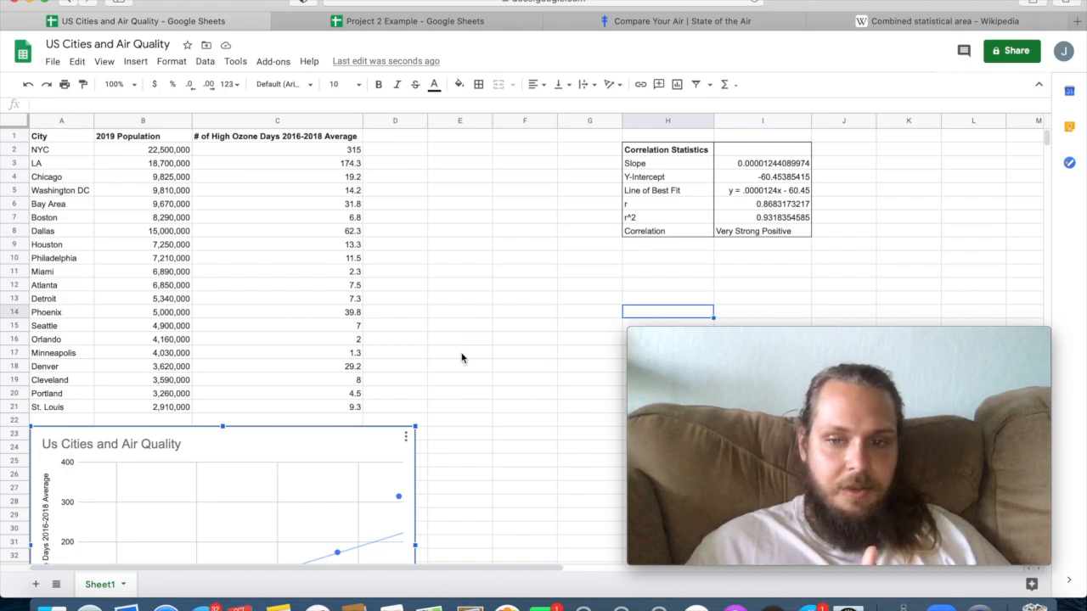
scroll(462, 358, down, 2)
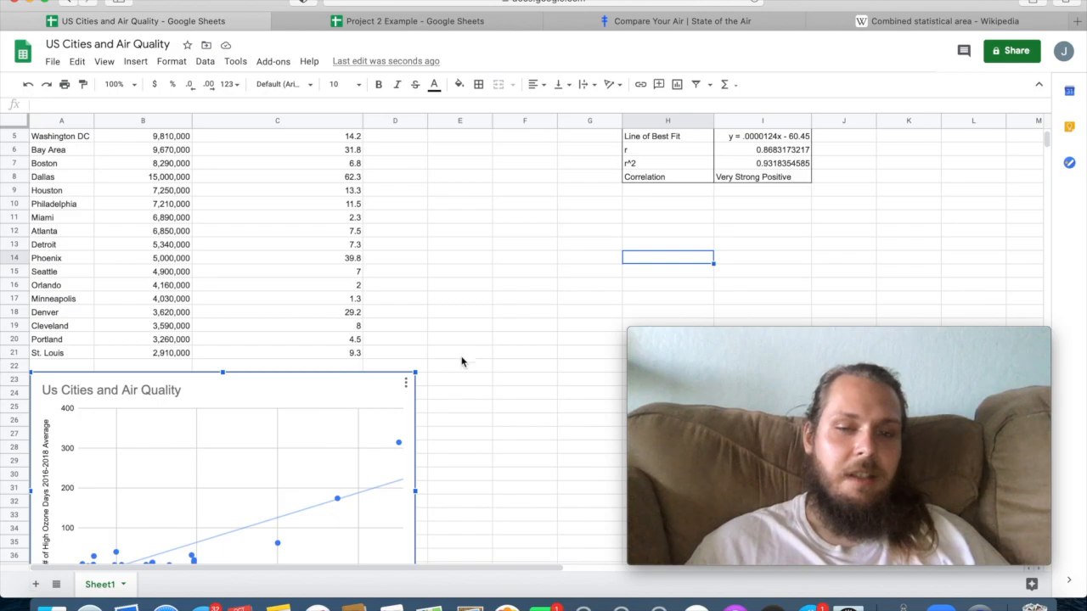
scroll(461, 365, down, 3)
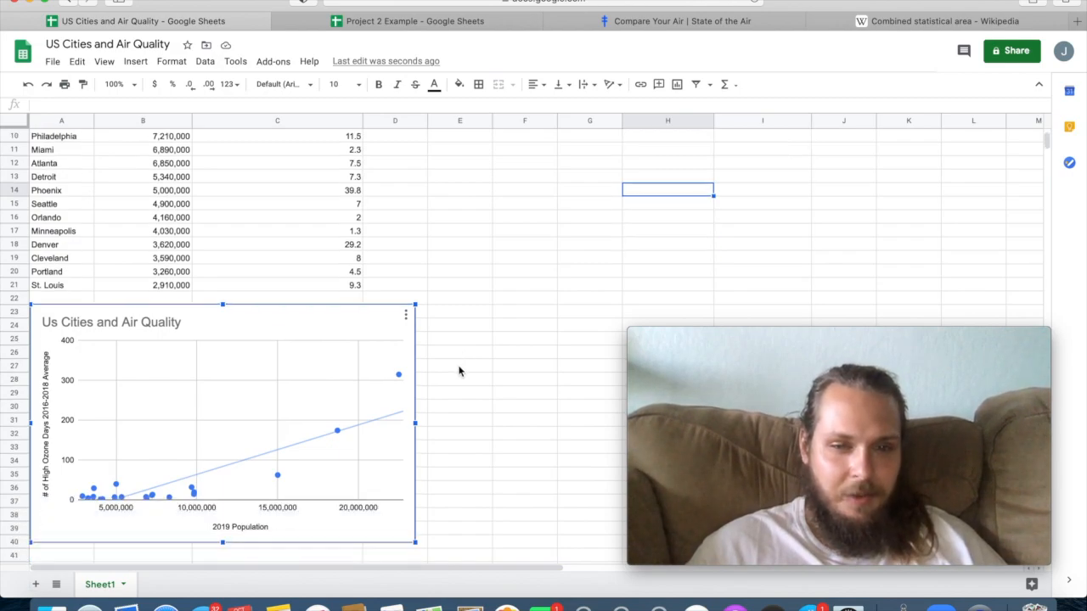
mouse_move(391, 387)
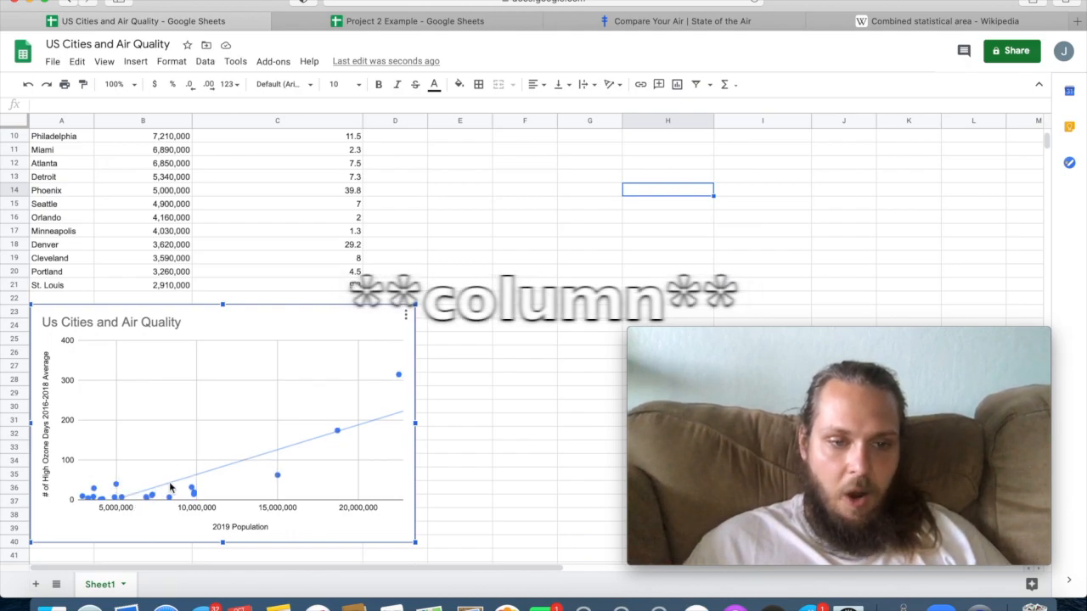
Add the column heading "Expected # of Days" in D1 and widen column D to fit it.
scroll(314, 439, up, 3)
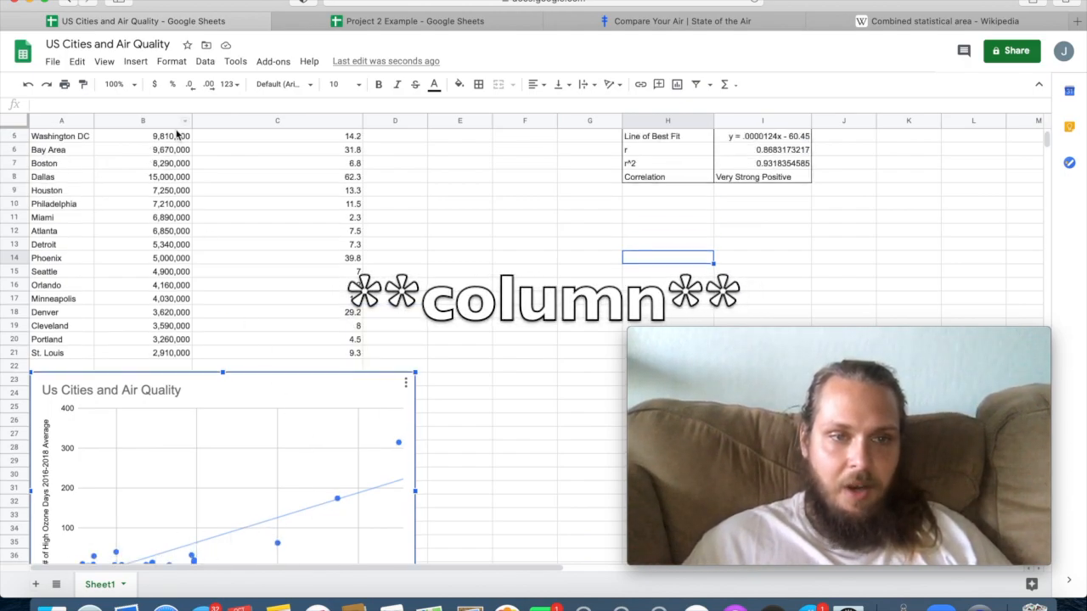
scroll(229, 298, up, 3)
click(407, 134)
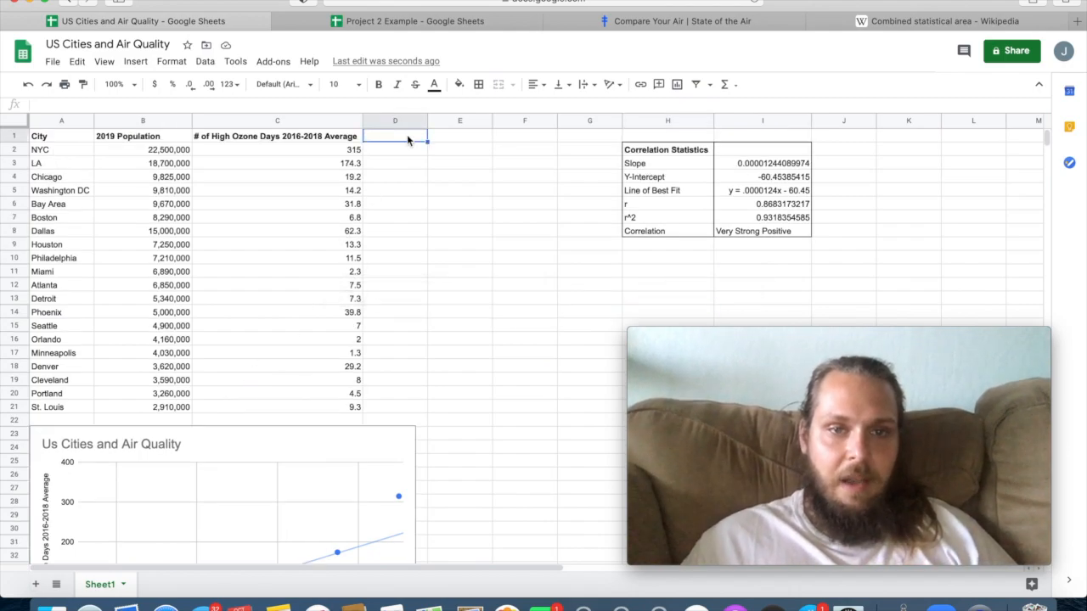
text(Expected)
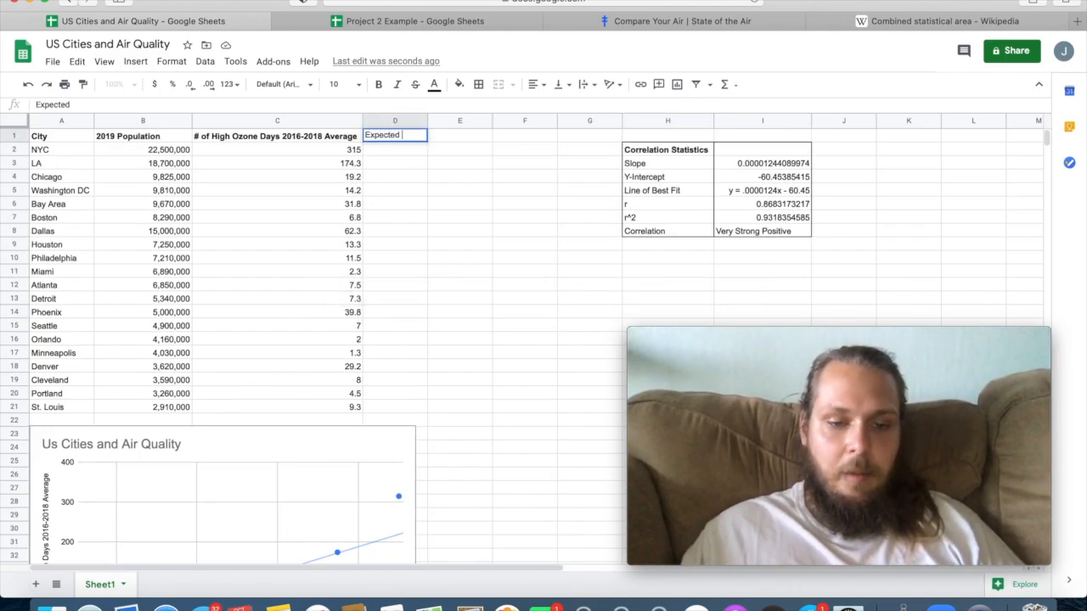
text( # of Days)
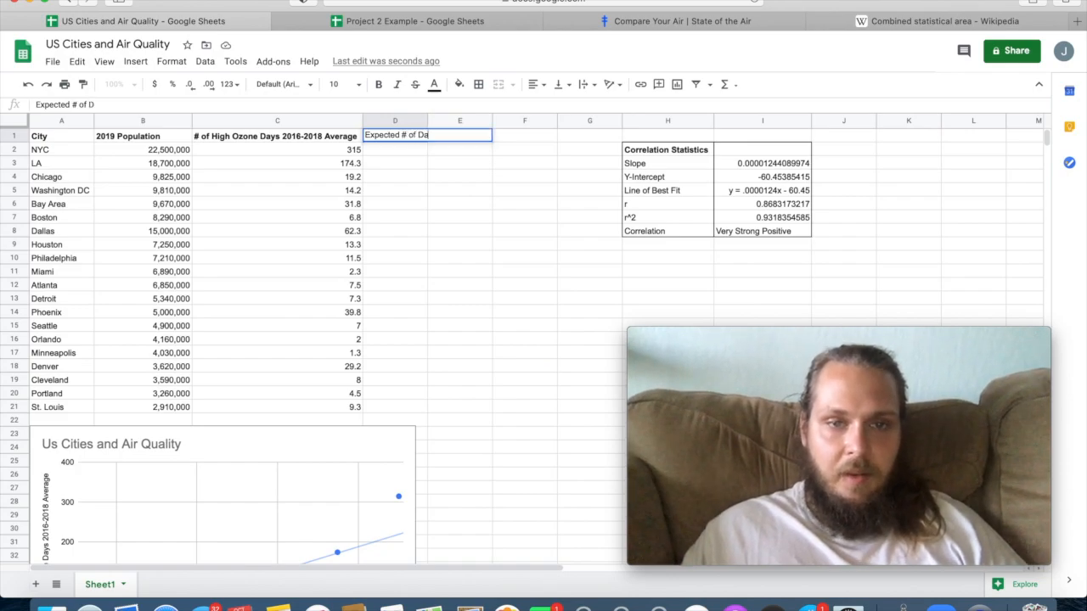
key(Return)
drag(428, 124, 443, 124)
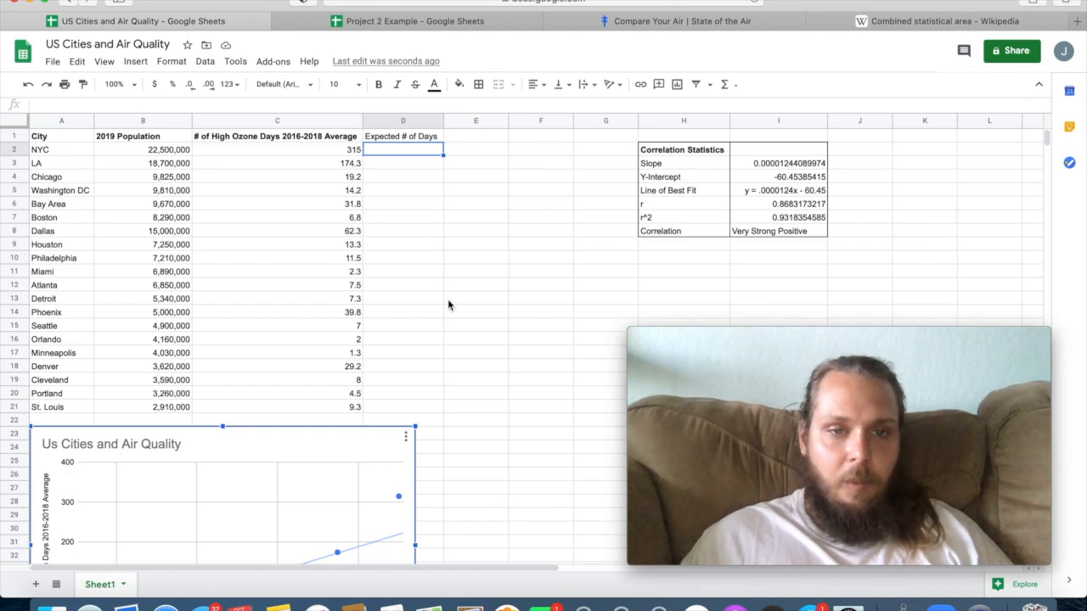
Compare the NYC point with the chart's trend line and make the "Expected # of Days" heading in D1 bold.
scroll(447, 299, down, 5)
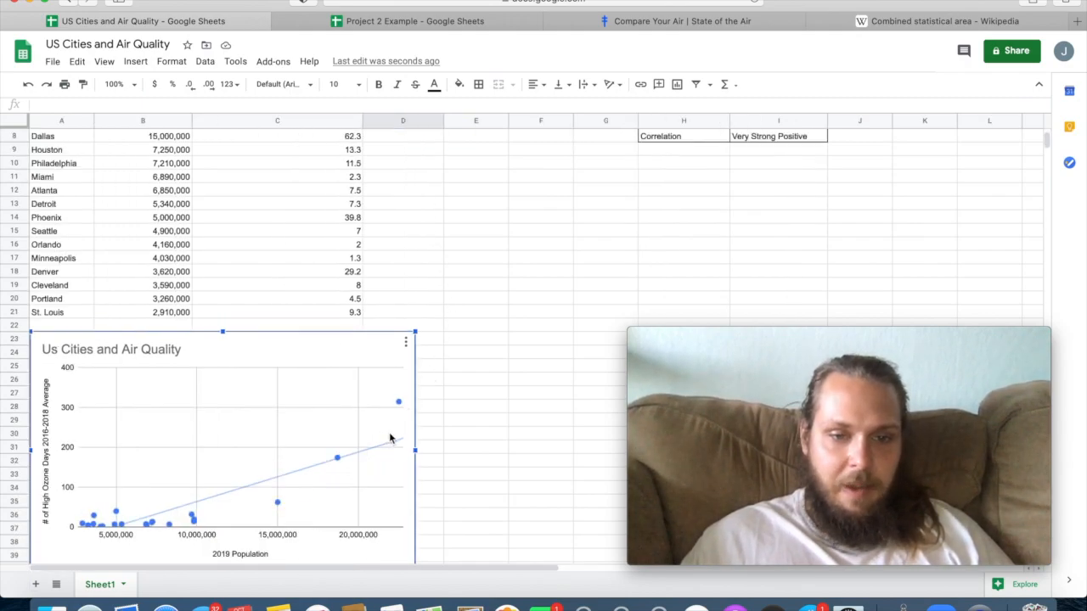
mouse_move(402, 405)
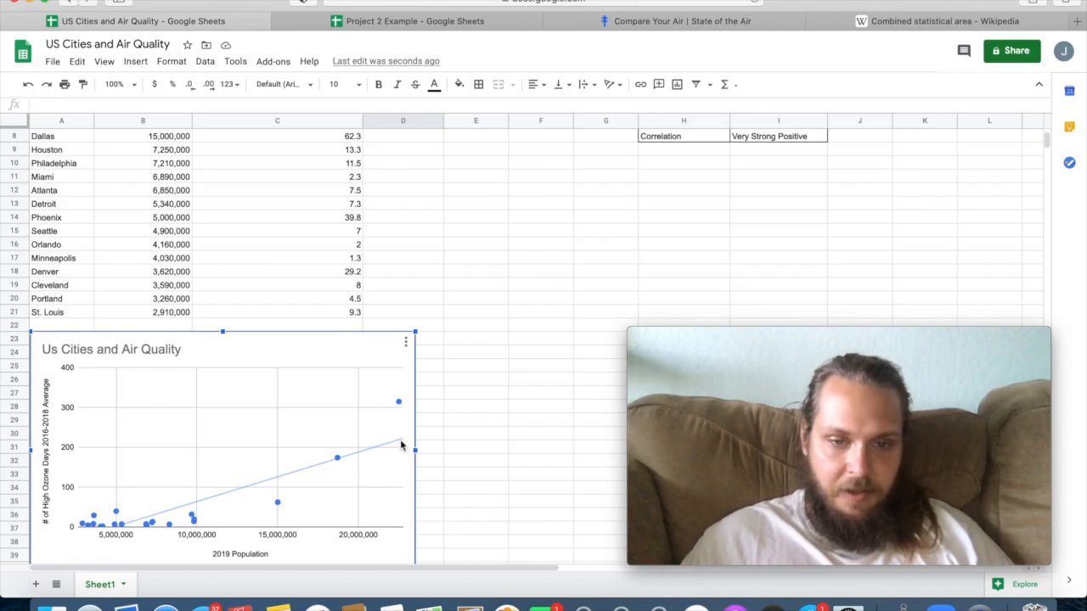
scroll(401, 445, up, 5)
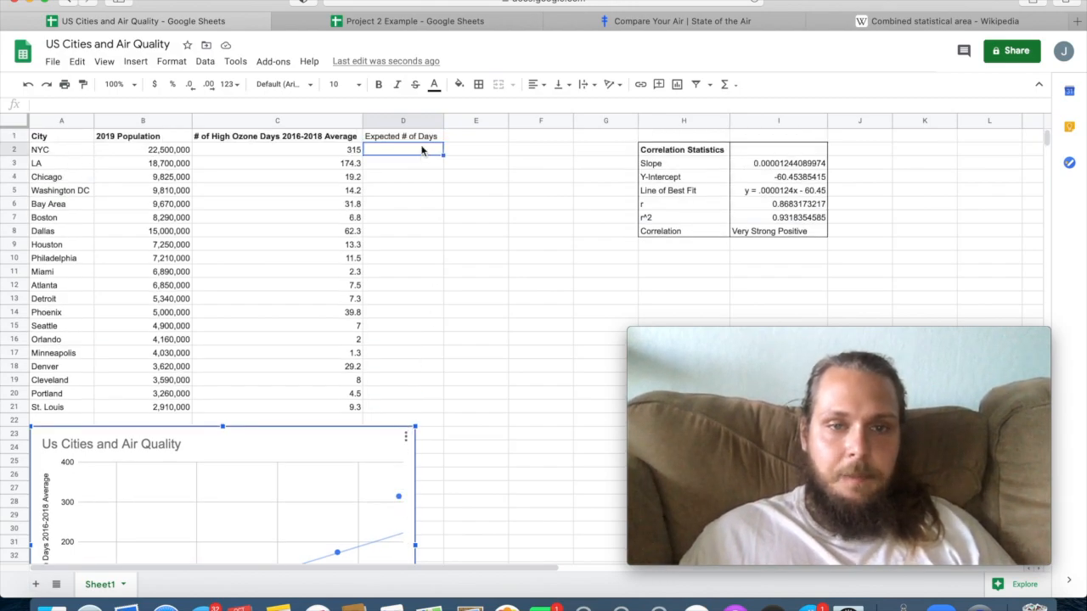
click(418, 137)
click(379, 84)
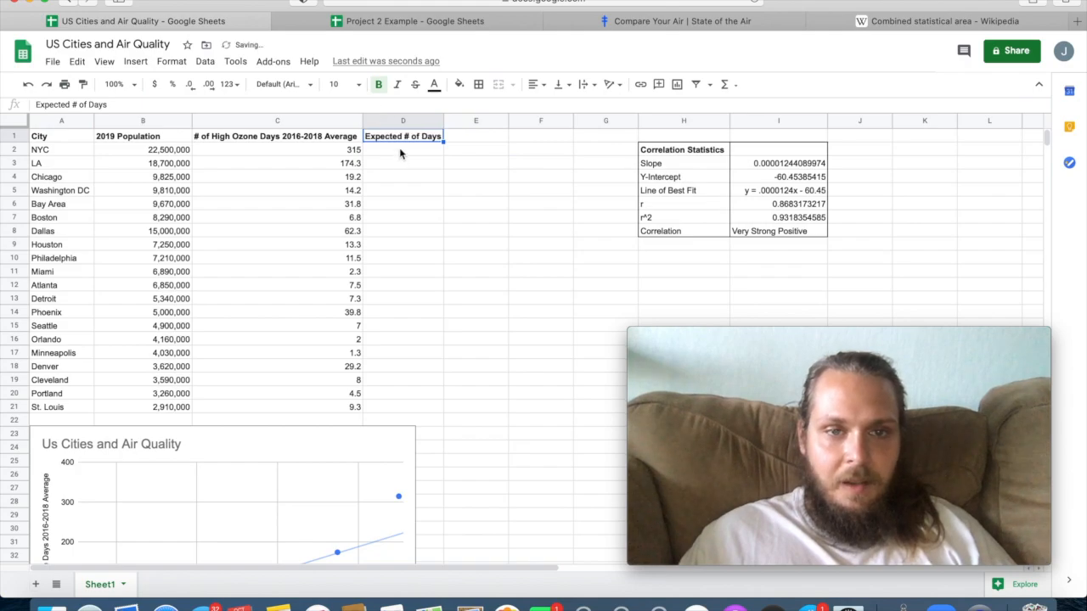
Calculate NYC's expected number of days in D2 with the formula =I3*B2+I4 and check it against the scatter plot's trend line.
click(400, 153)
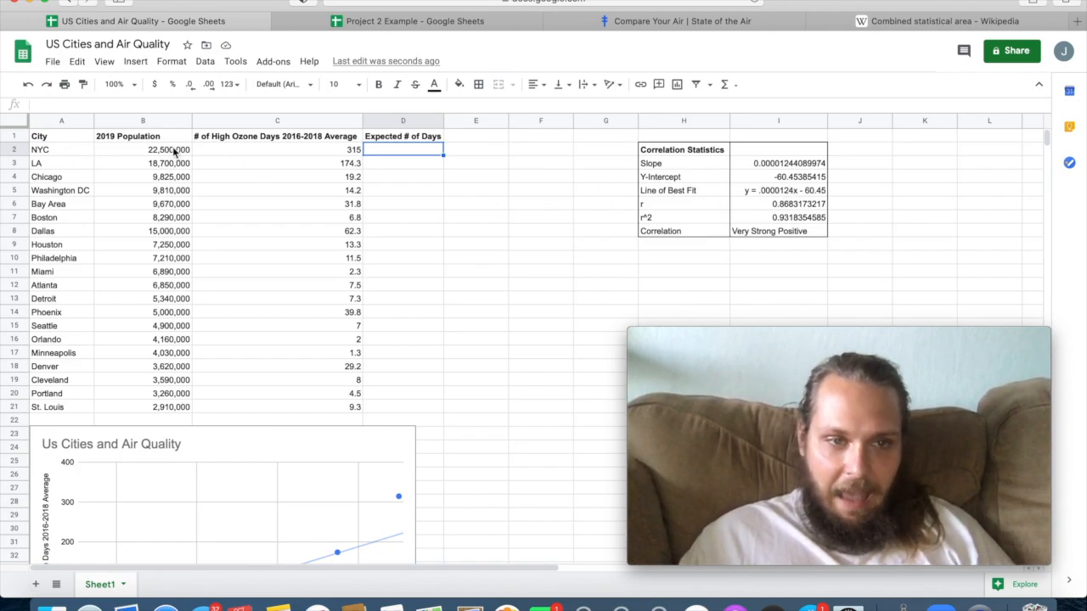
click(174, 151)
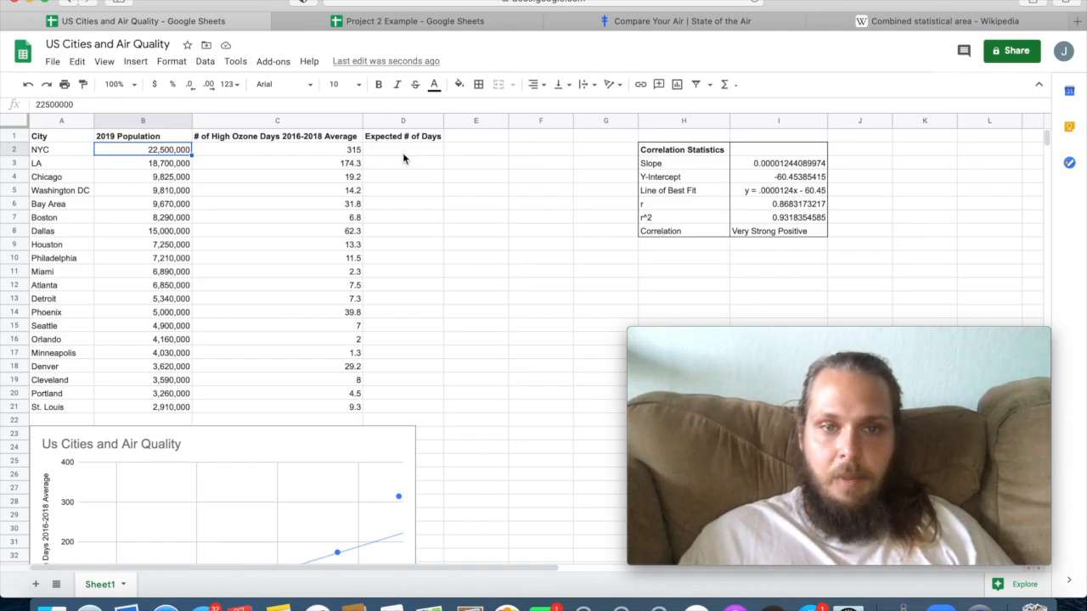
click(403, 153)
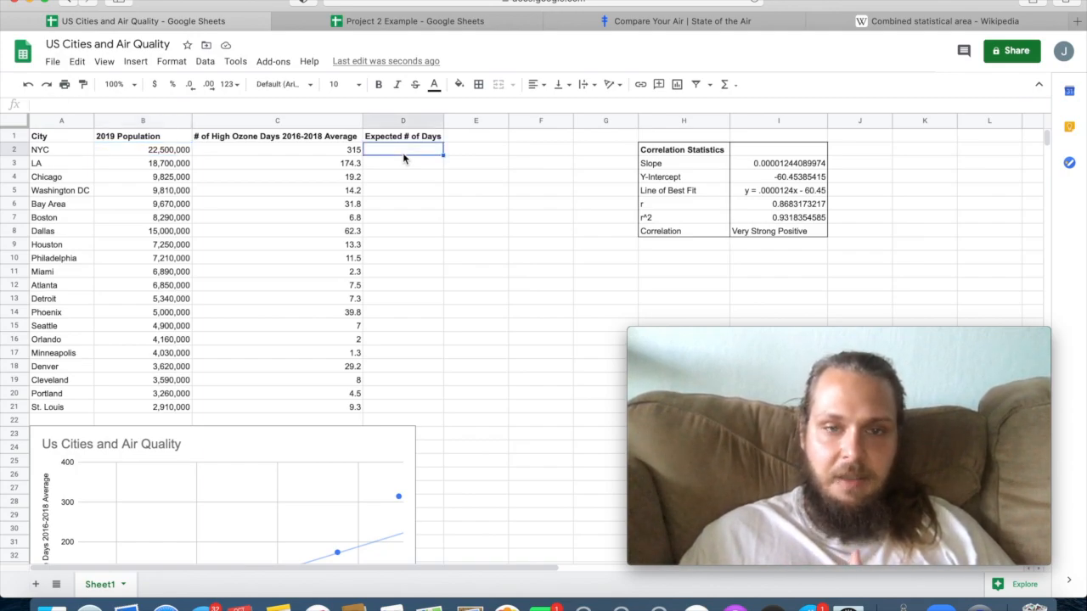
text(=)
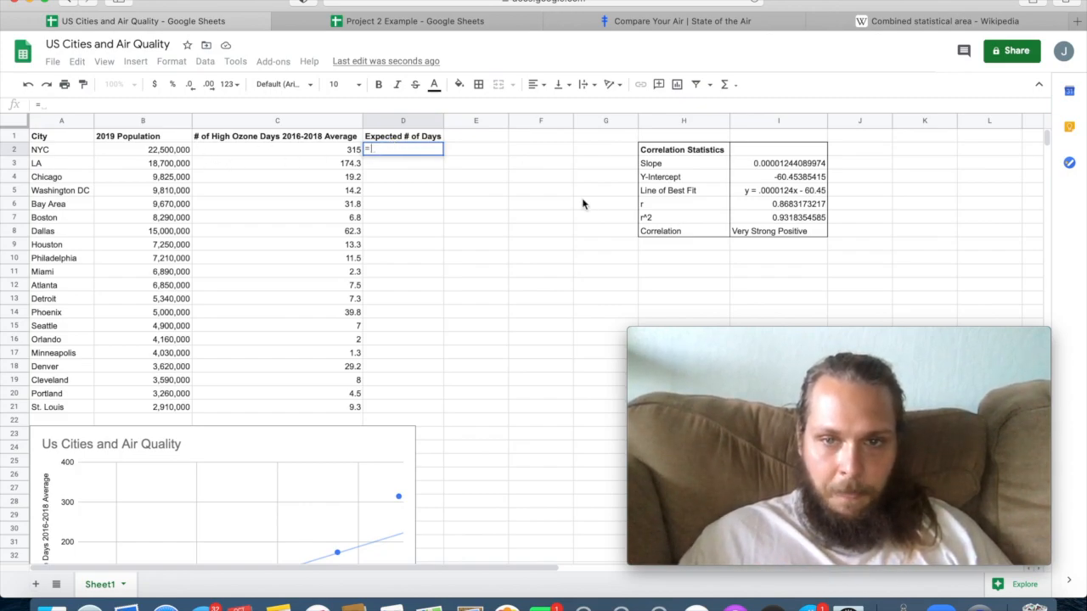
click(777, 163)
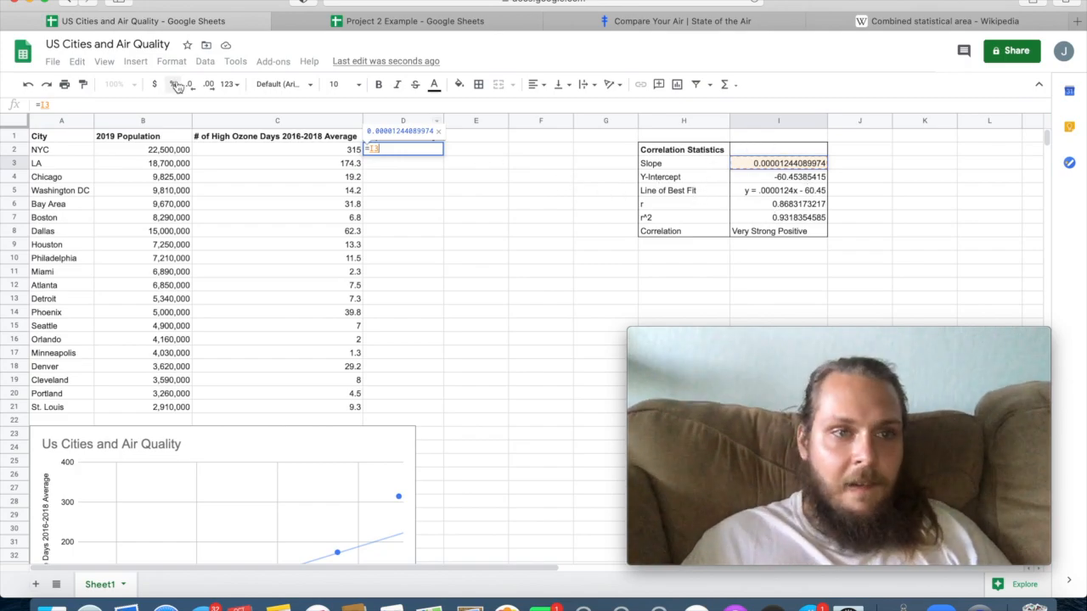
click(164, 105)
text(*)
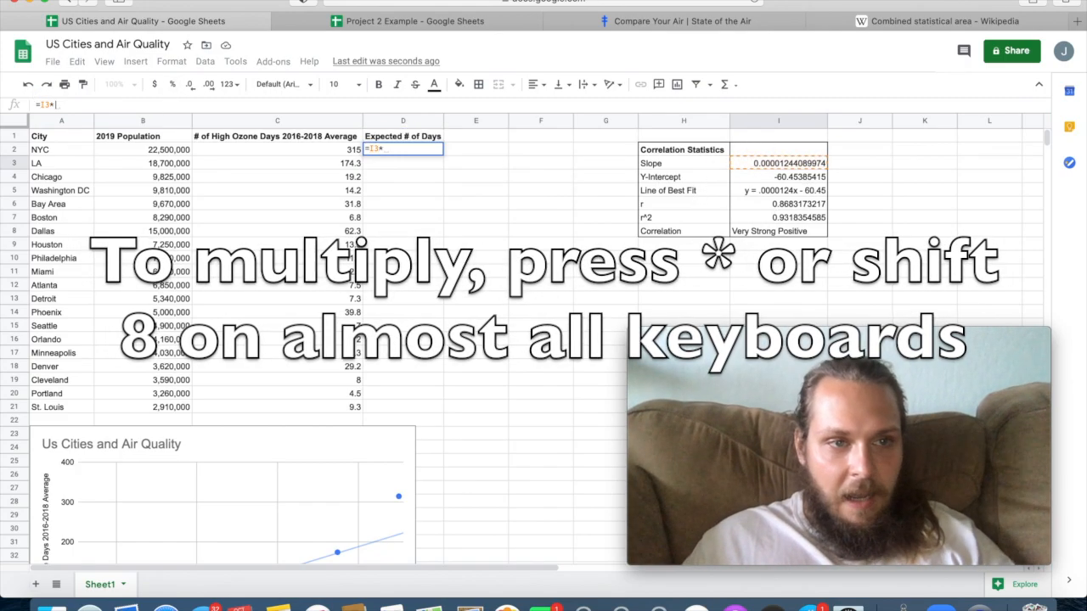
click(133, 151)
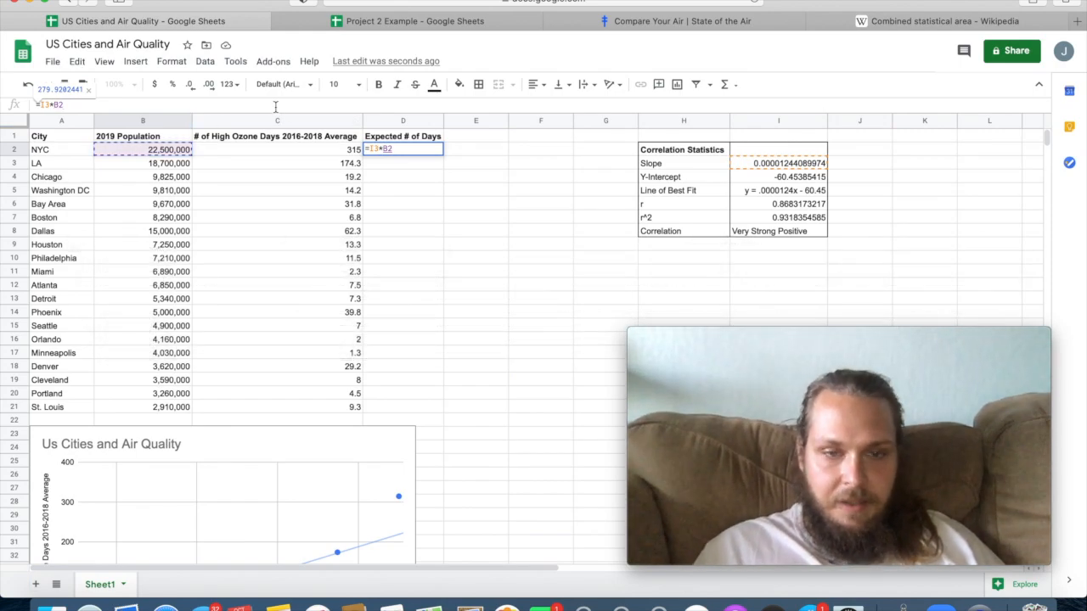
text(+)
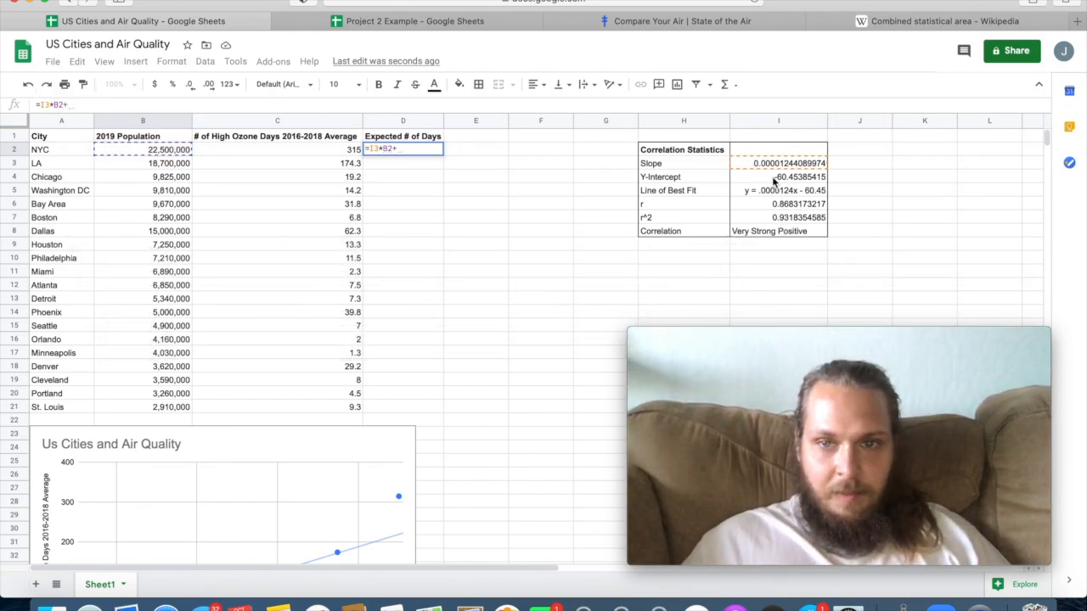
click(774, 178)
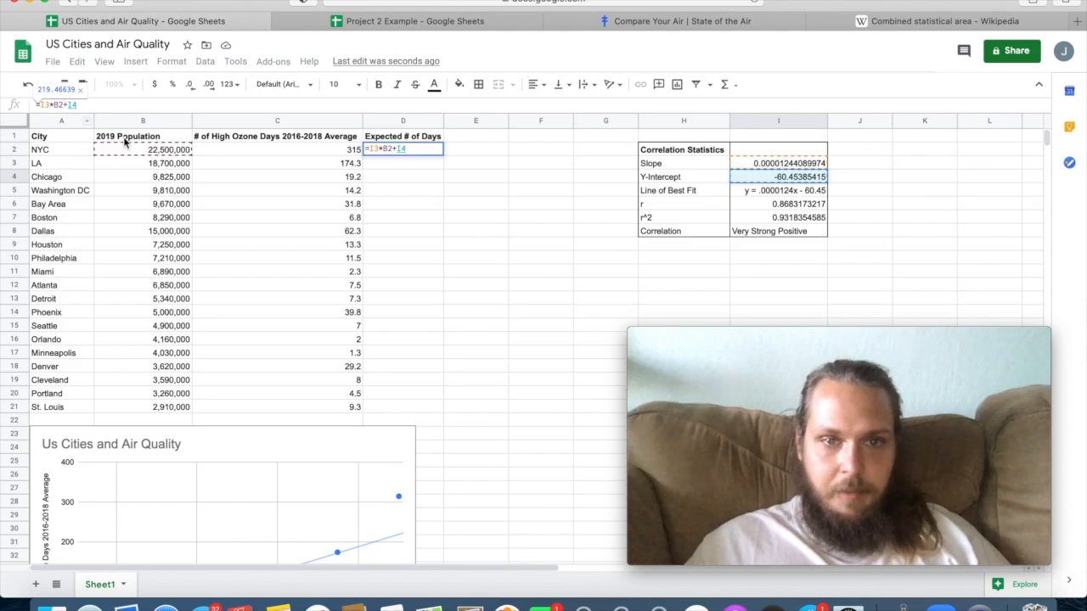
key(Return)
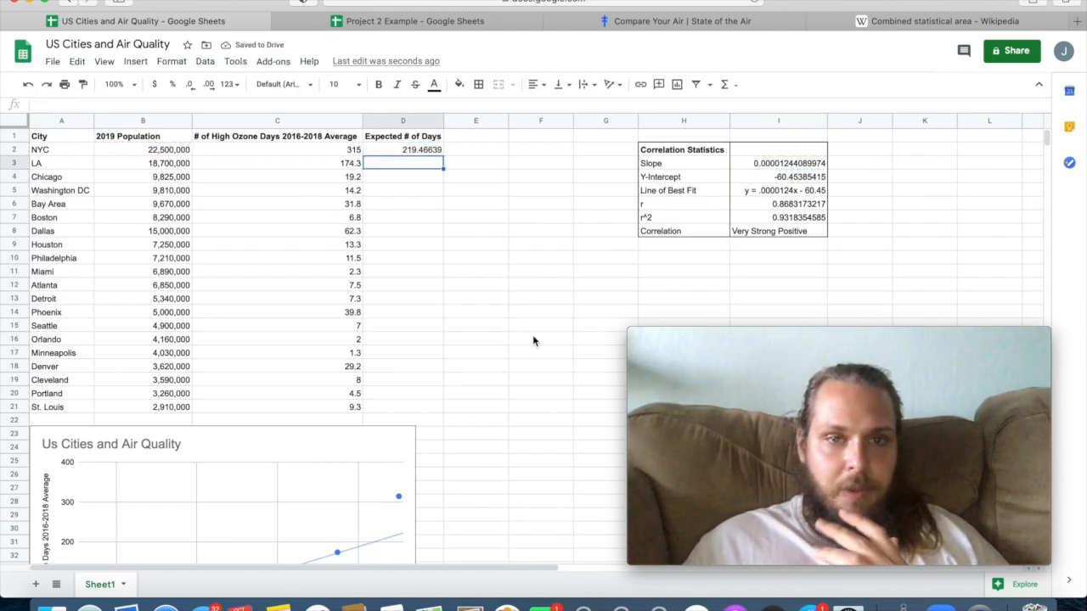
scroll(532, 335, down, 1)
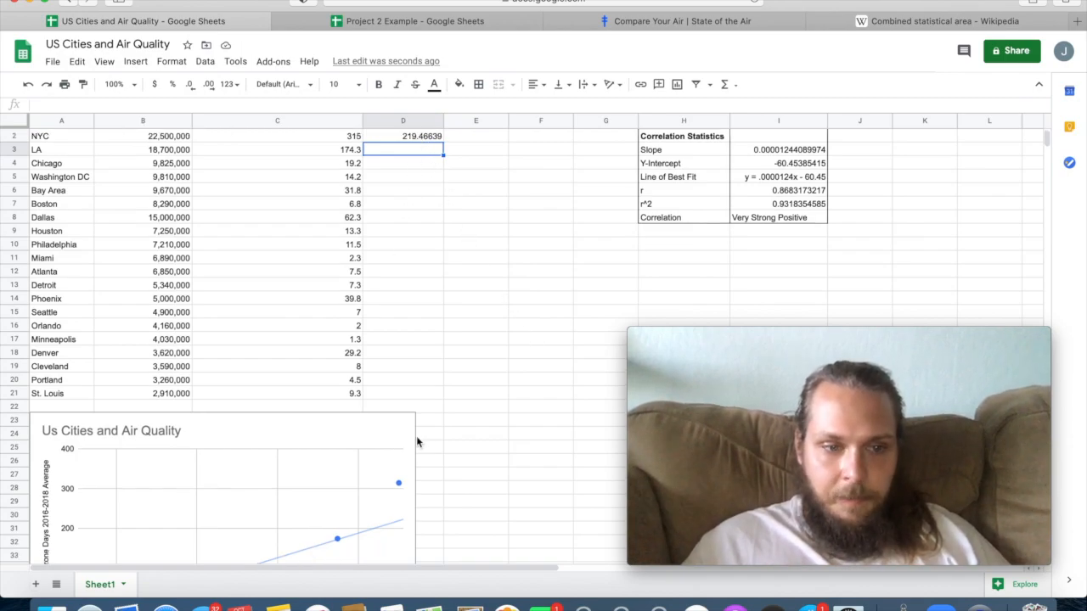
scroll(416, 436, down, 6)
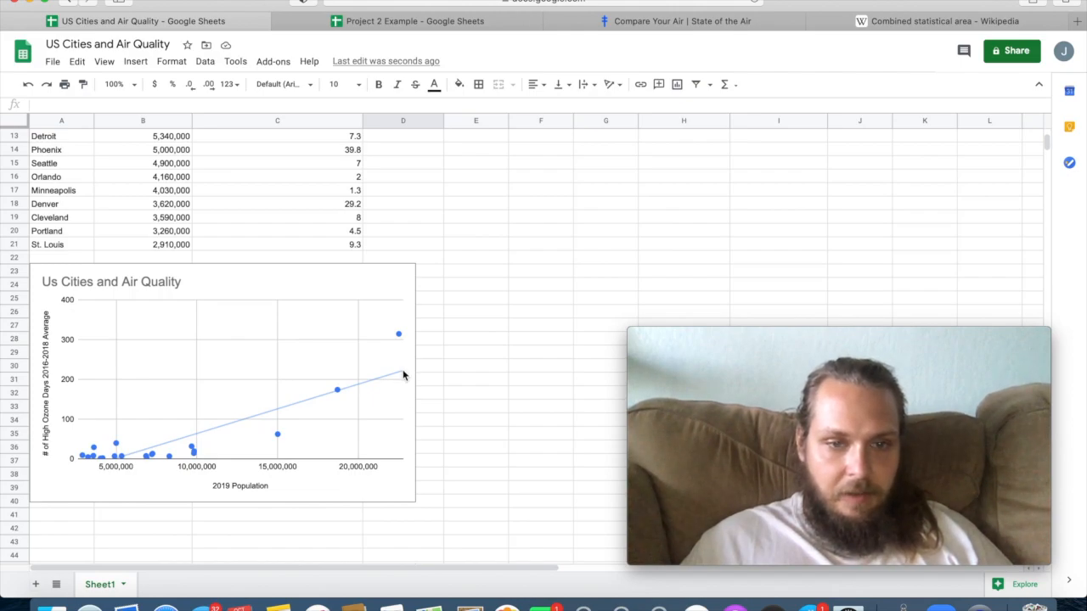
Calculate LA's expected number of days in D3 with the formula =I3*B3+I4, and clear the cell again.
scroll(403, 374, up, 6)
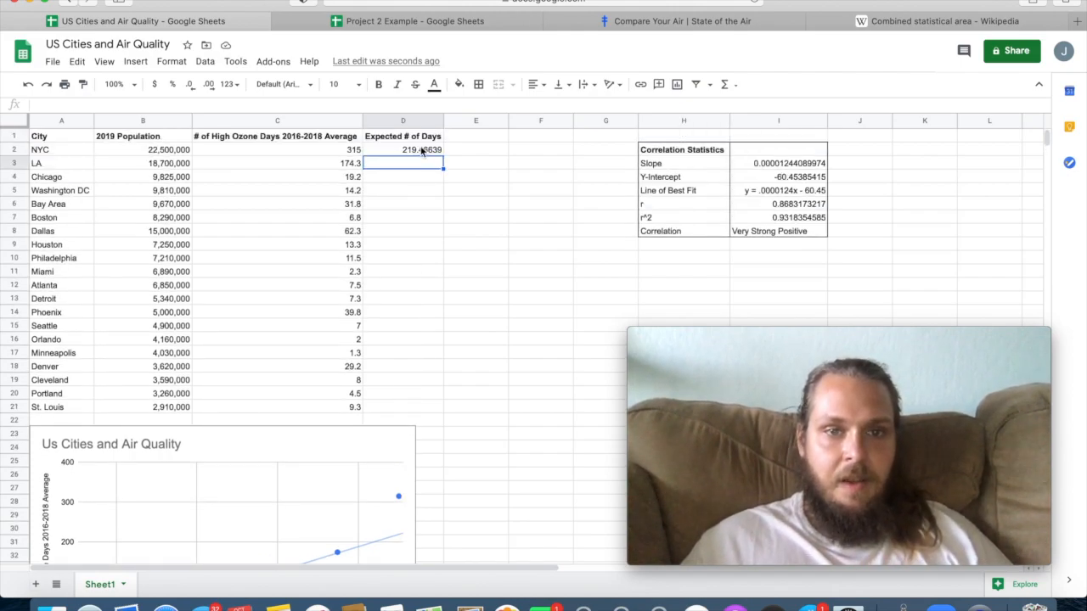
click(422, 151)
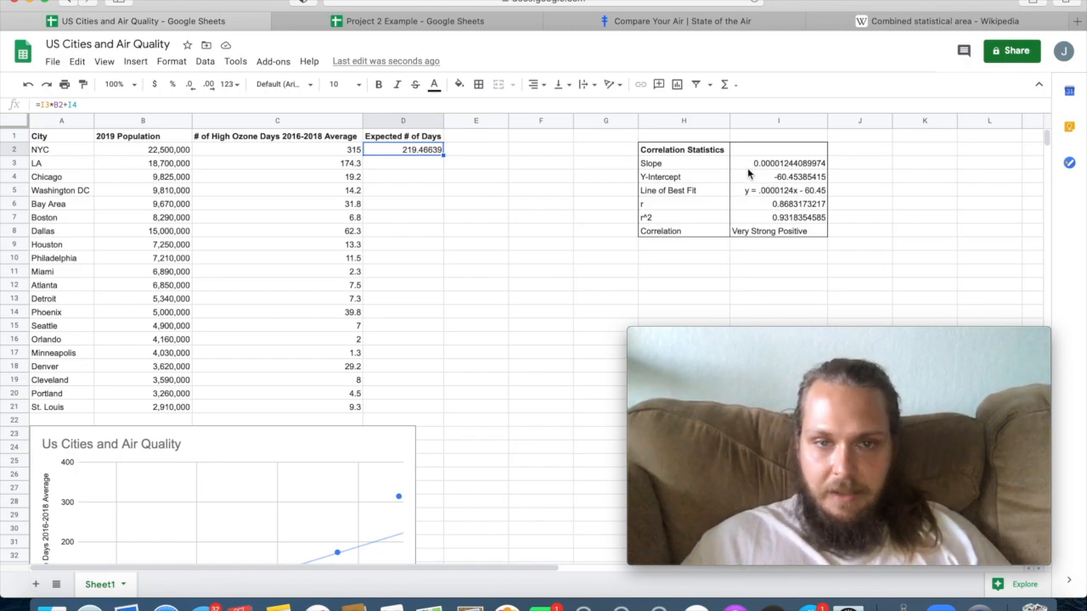
click(419, 164)
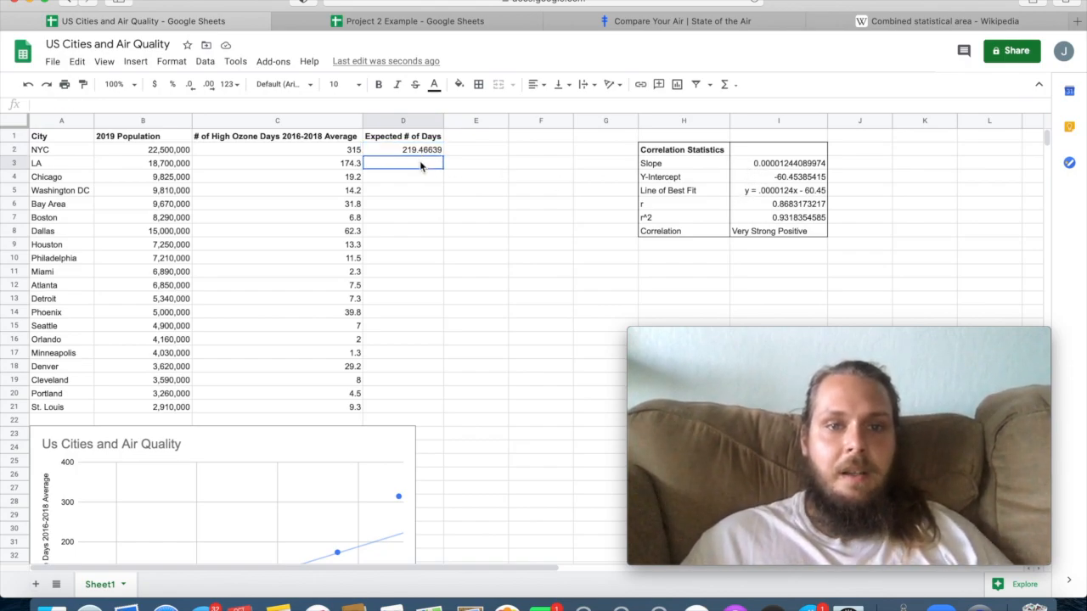
text(=)
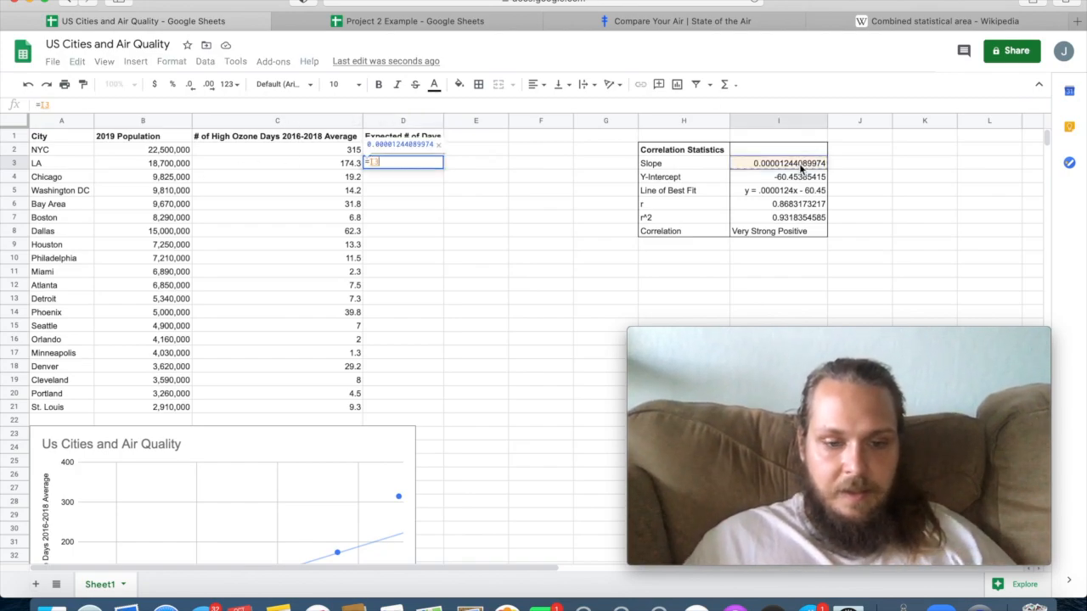
click(798, 163)
text(*)
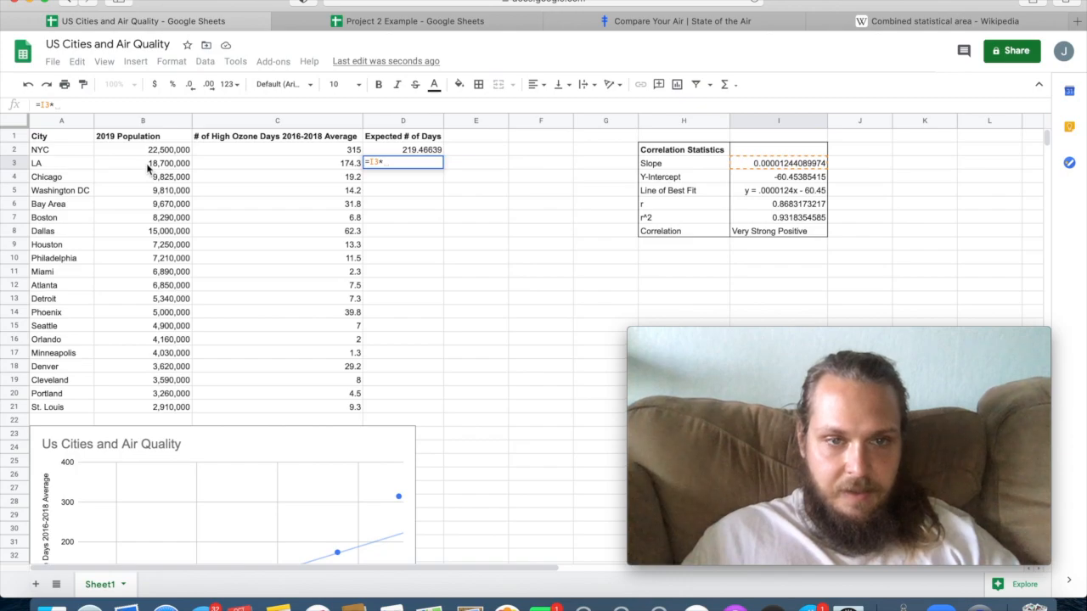
click(147, 165)
text(+)
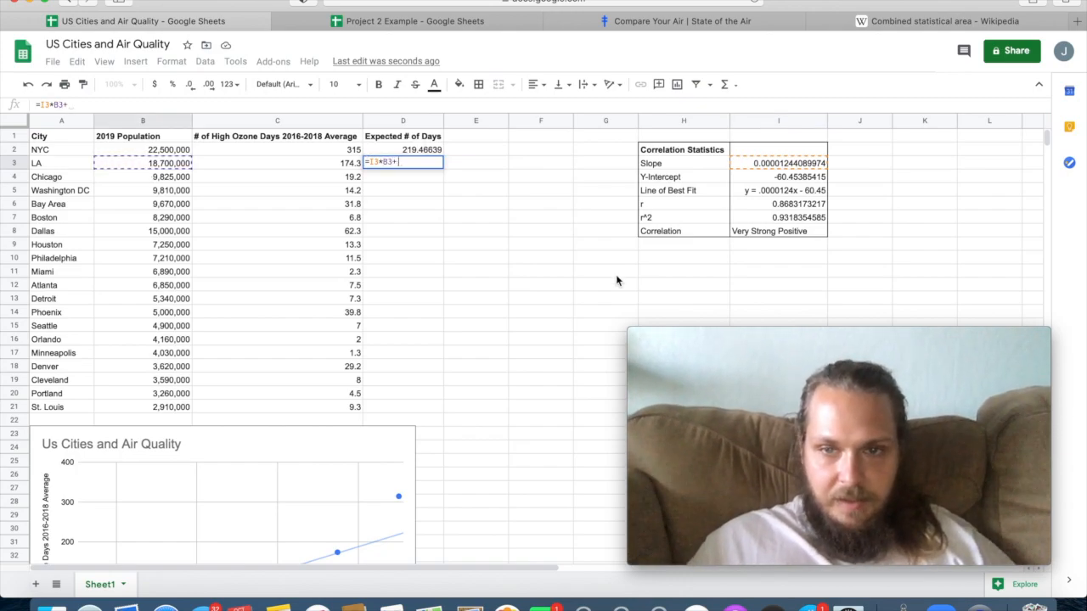
click(770, 178)
key(Return)
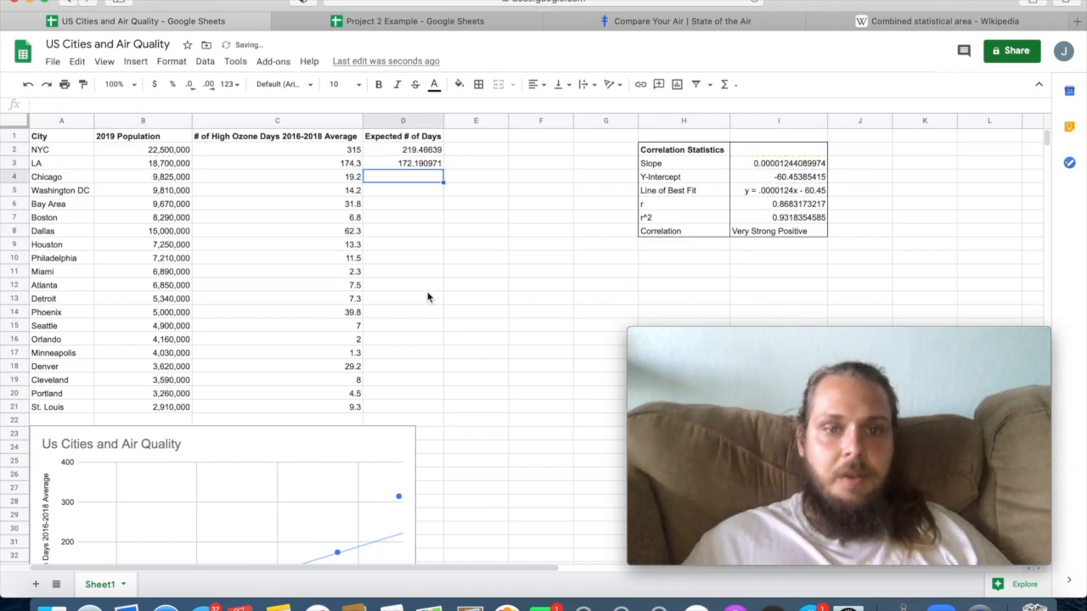
click(402, 163)
key(Delete)
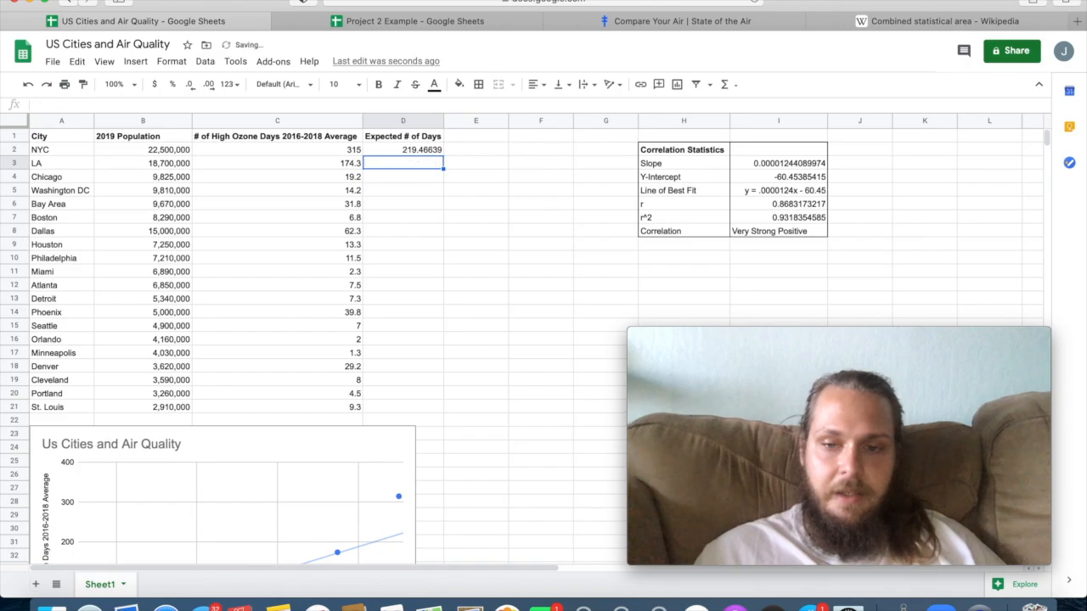
Try to fill NYC's formula from D2 down into D3 with its relative references, and clear D3.
click(404, 151)
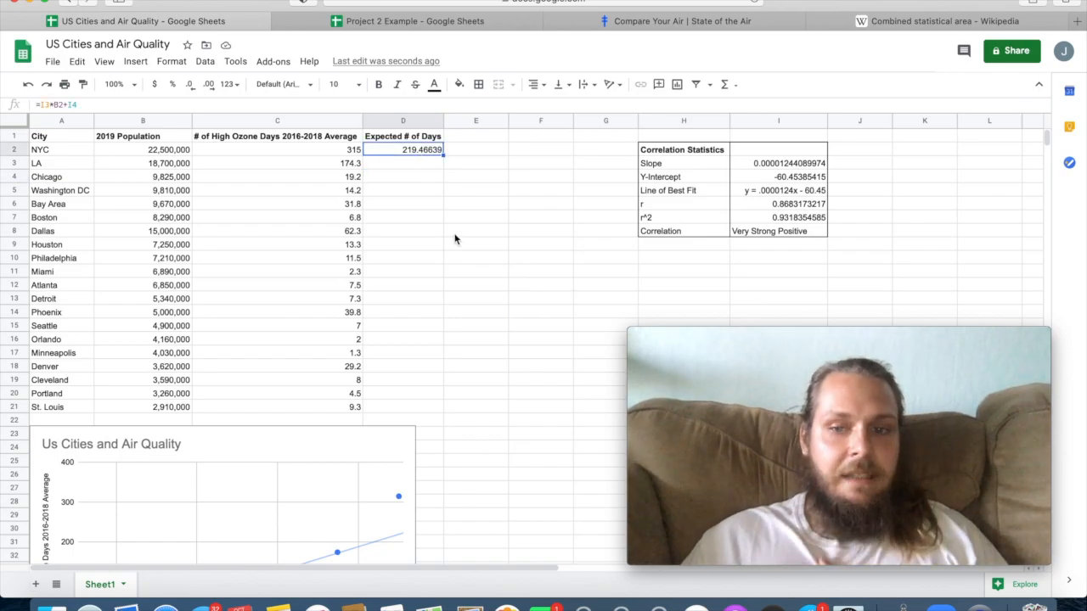
click(422, 179)
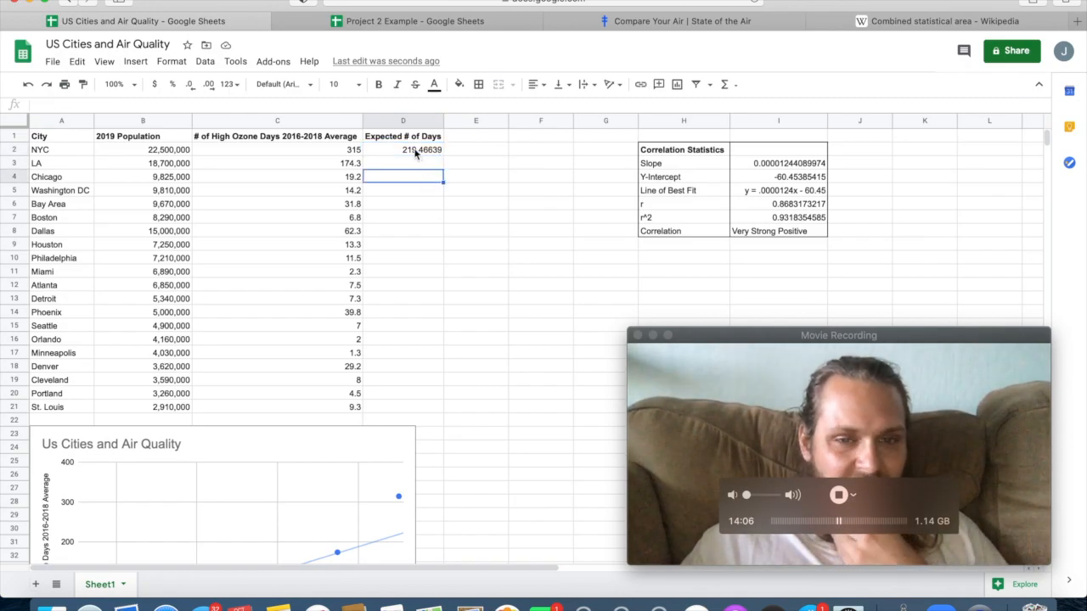
click(415, 152)
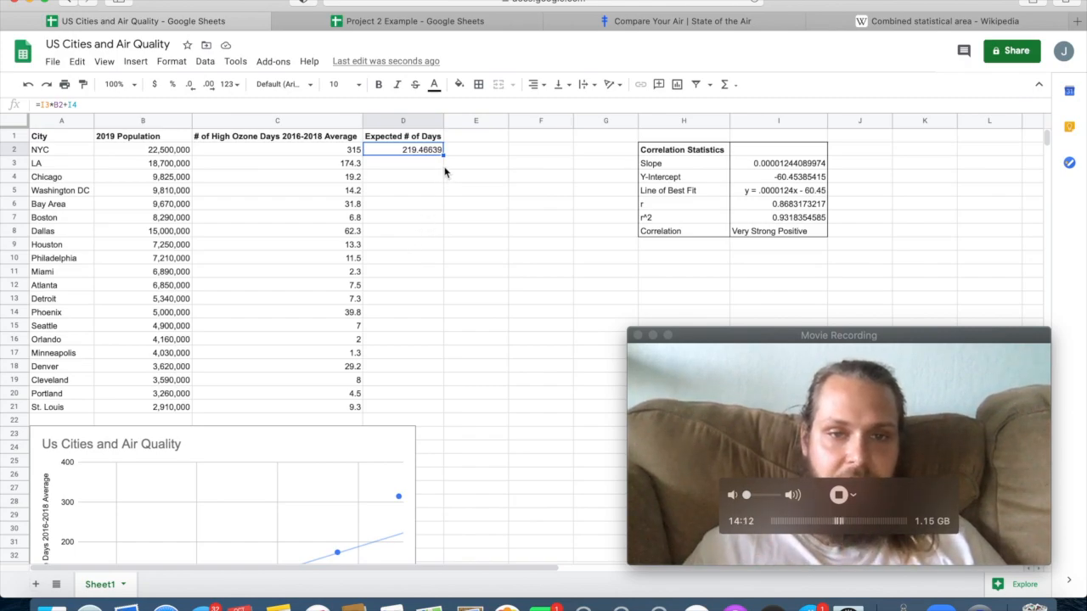
drag(442, 155, 442, 167)
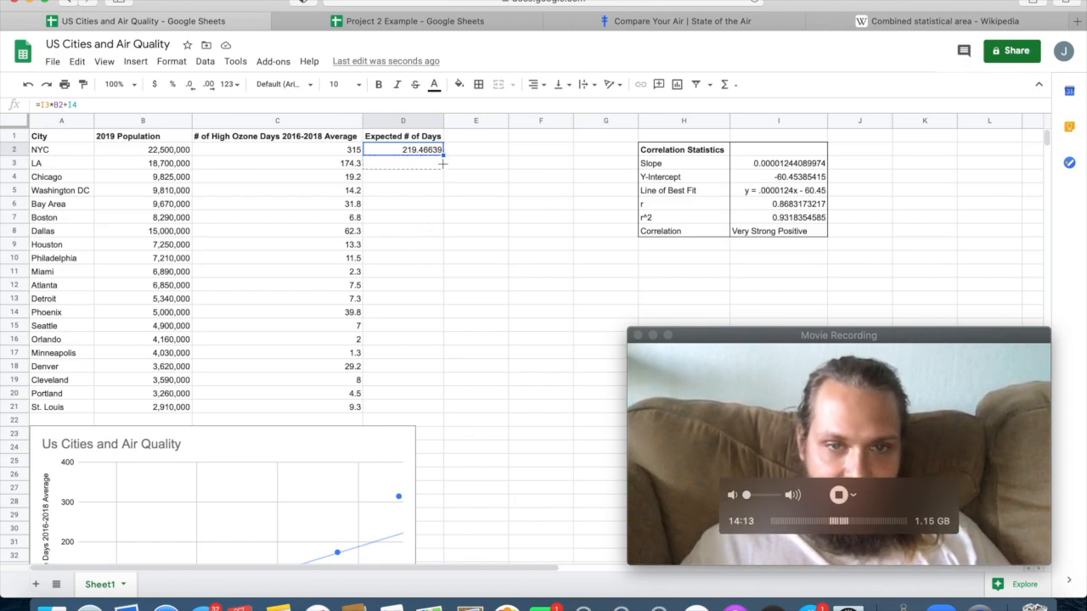
click(437, 231)
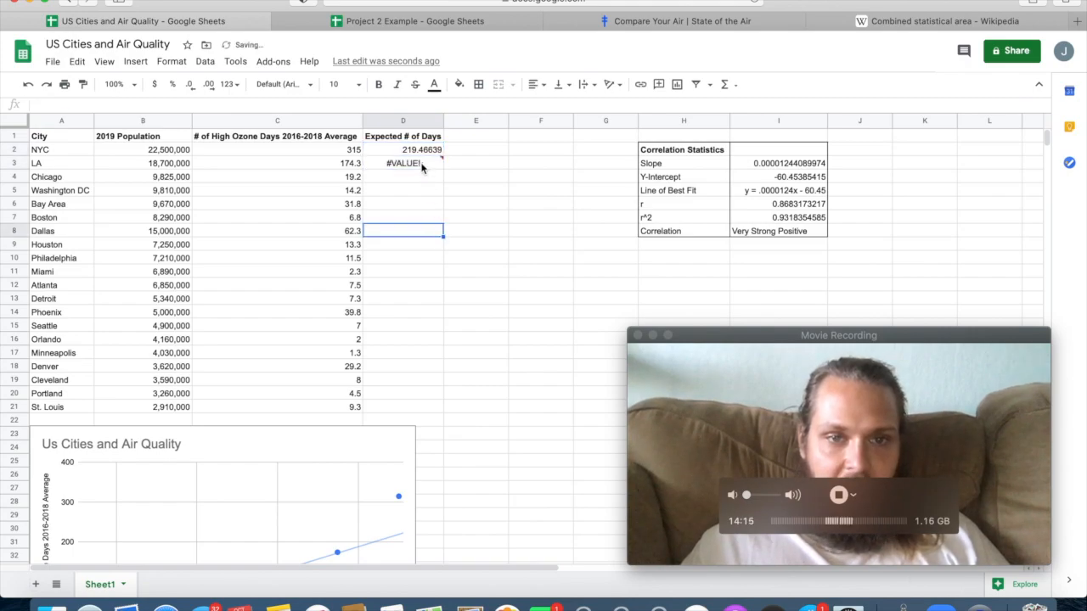
click(422, 167)
key(Delete)
Lock the slope and y-intercept rows in NYC's expected days formula in D2, making it =I$3*B2+I$4.
click(421, 155)
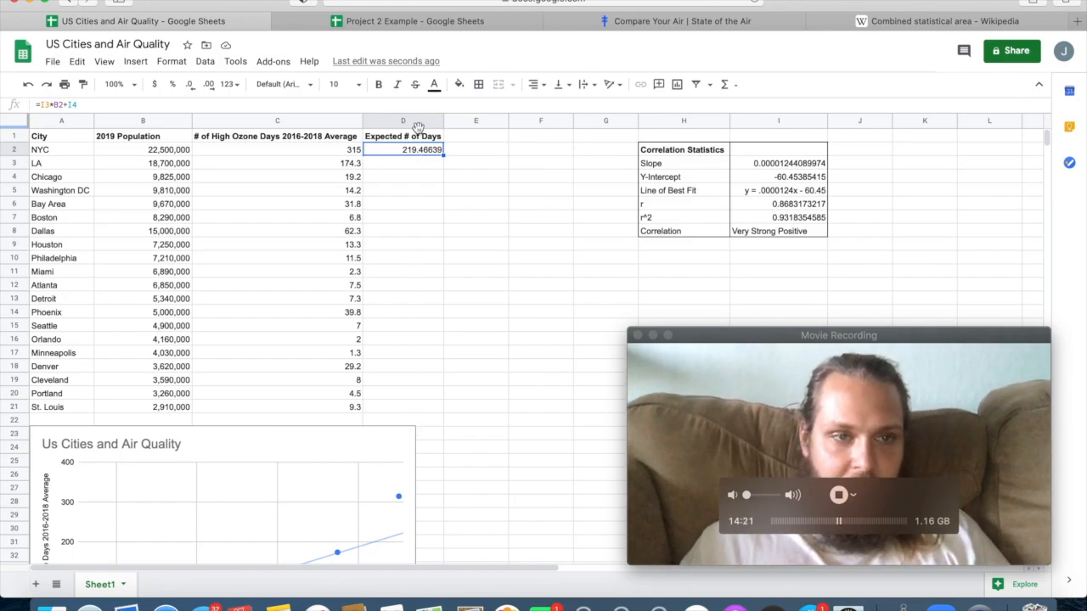
click(57, 106)
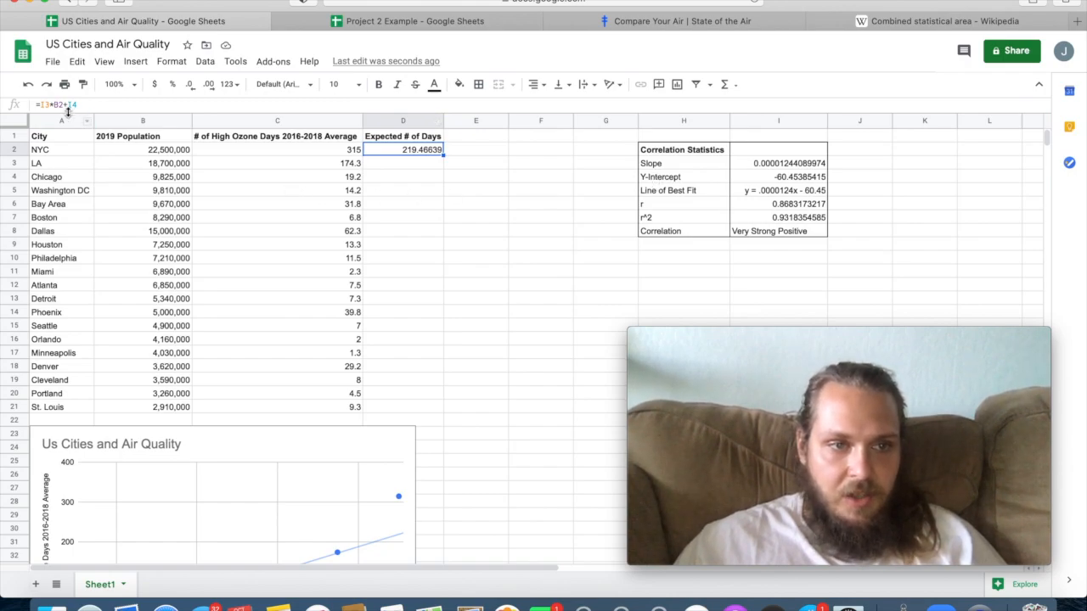
click(44, 104)
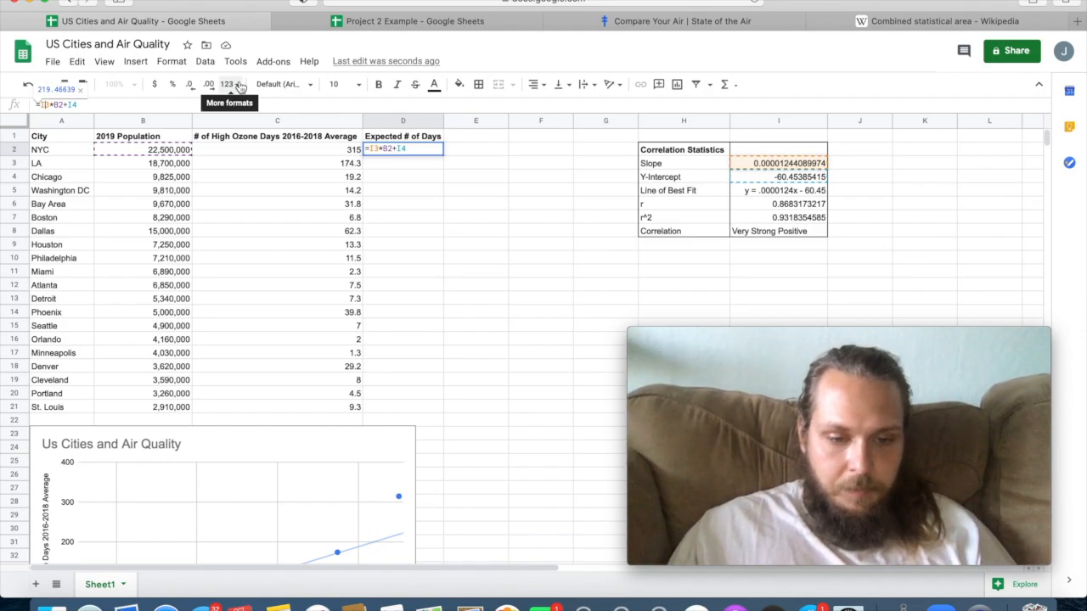
click(44, 105)
text($)
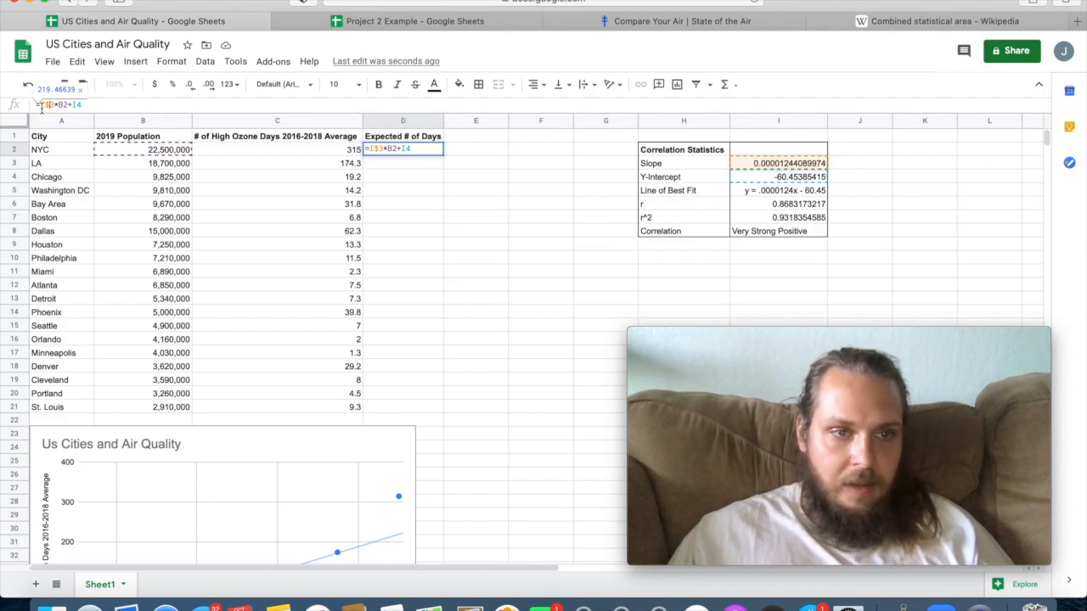
click(76, 105)
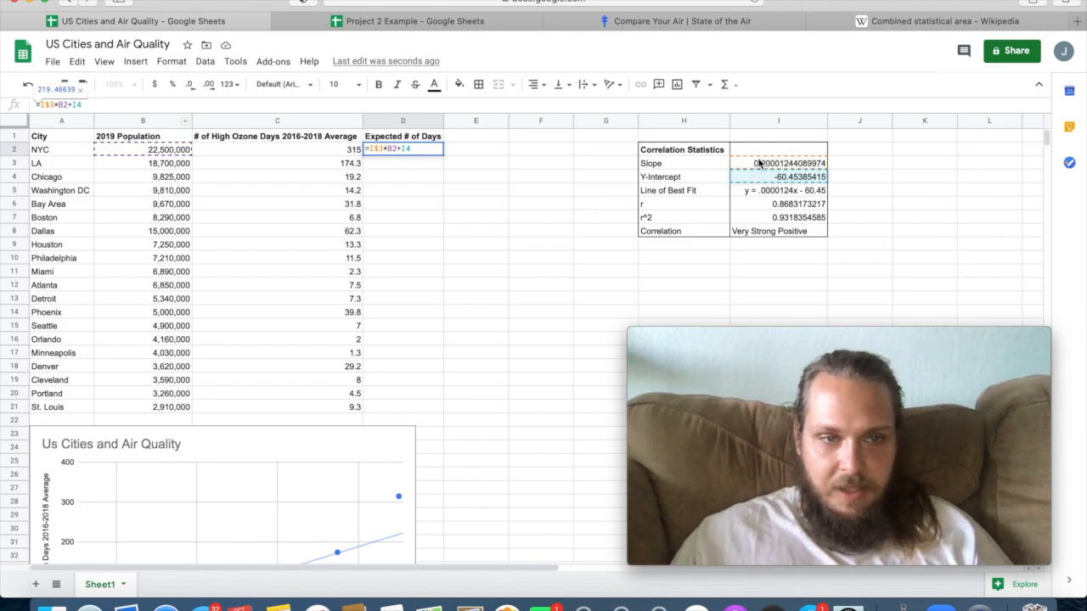
text($)
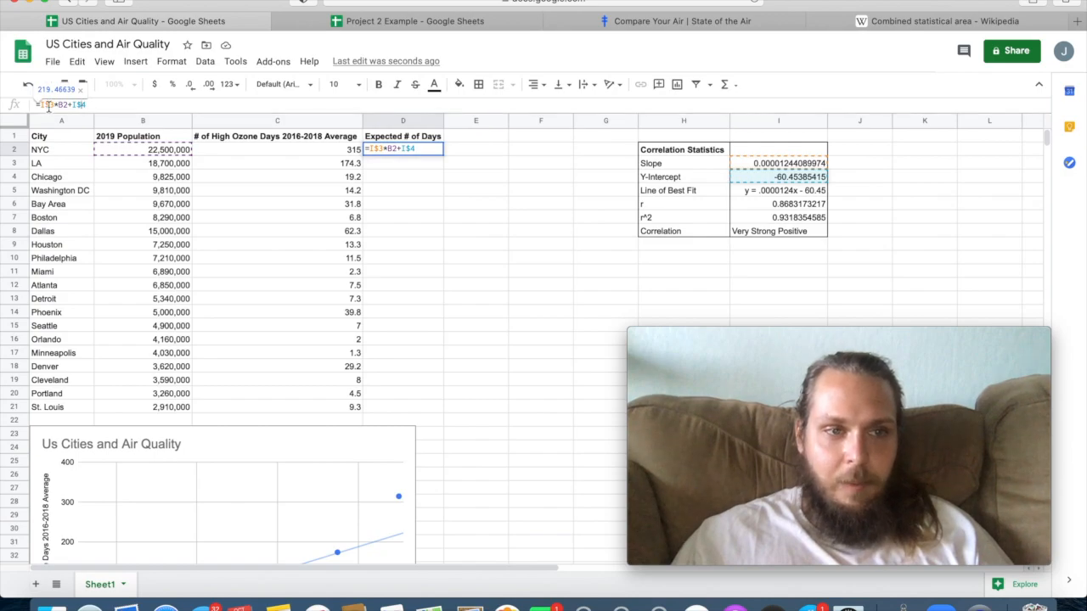
key(Return)
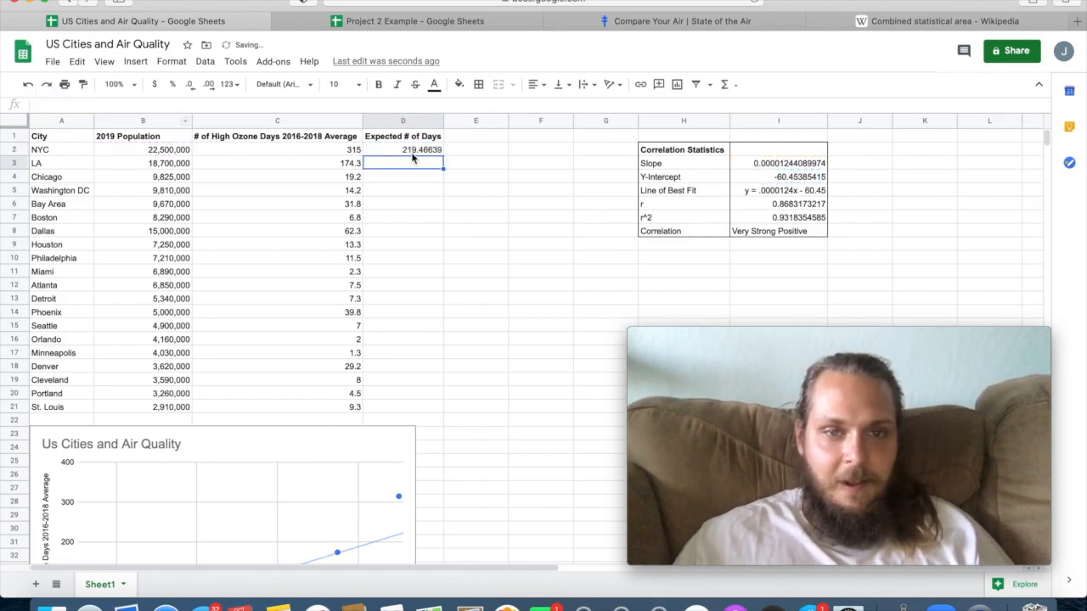
Try copying the row-locked formula from D2 down into D3, and clear D3.
click(413, 148)
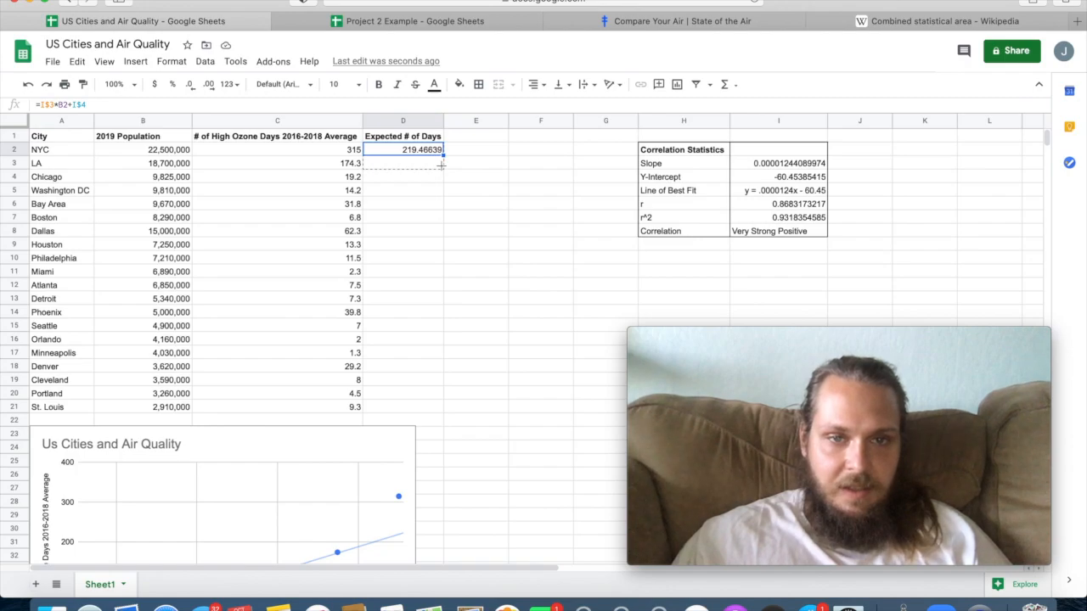
drag(440, 165, 440, 165)
click(433, 165)
key(Delete)
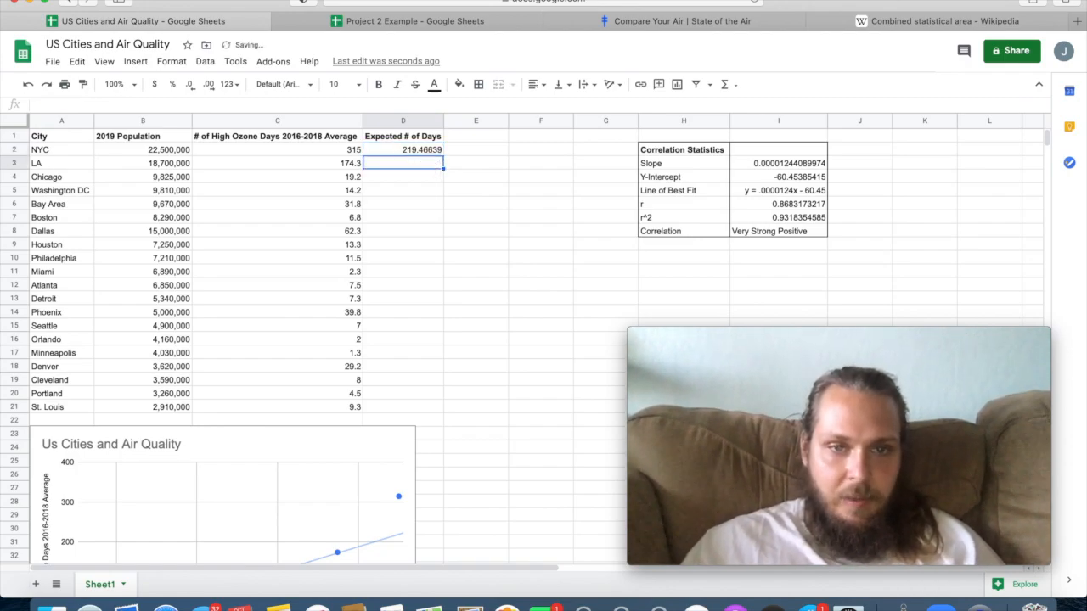
Fill the row-locked formula from D2 into D3 again and compare the cell references in the two formulas.
click(438, 152)
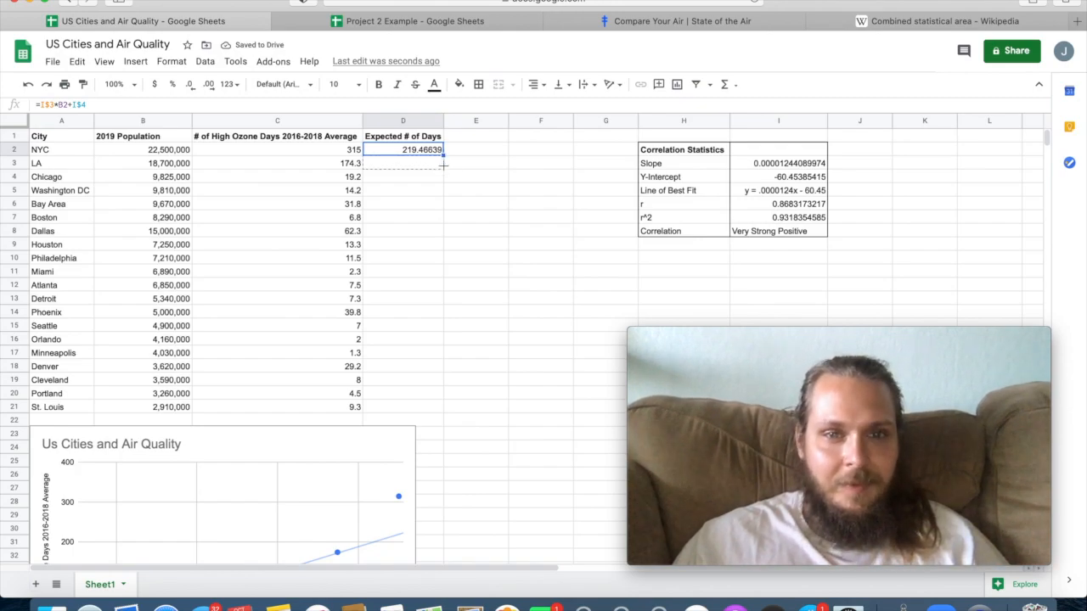
drag(442, 155, 443, 165)
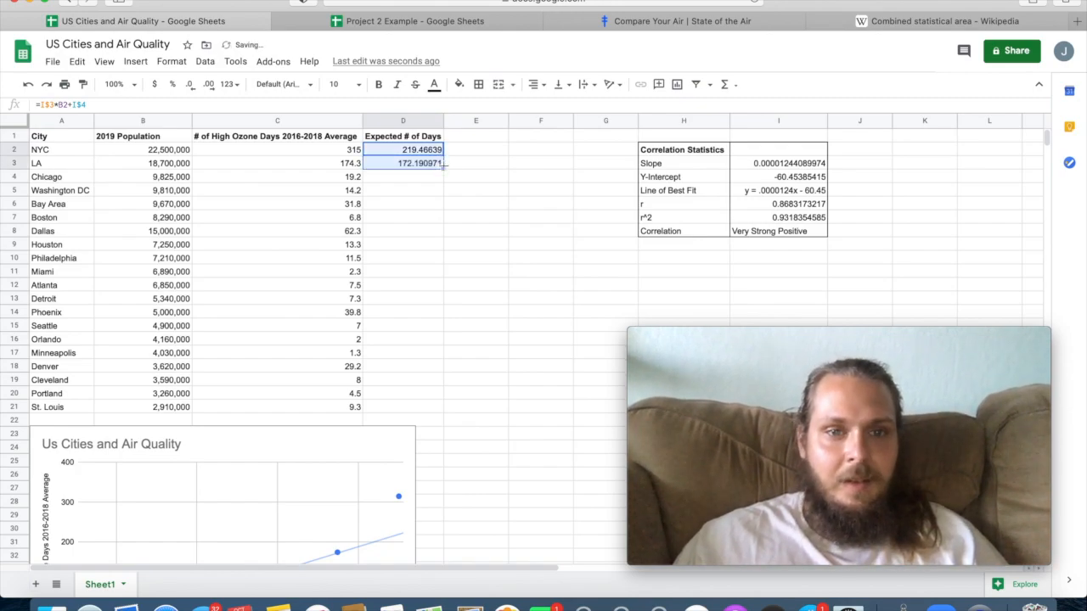
click(420, 163)
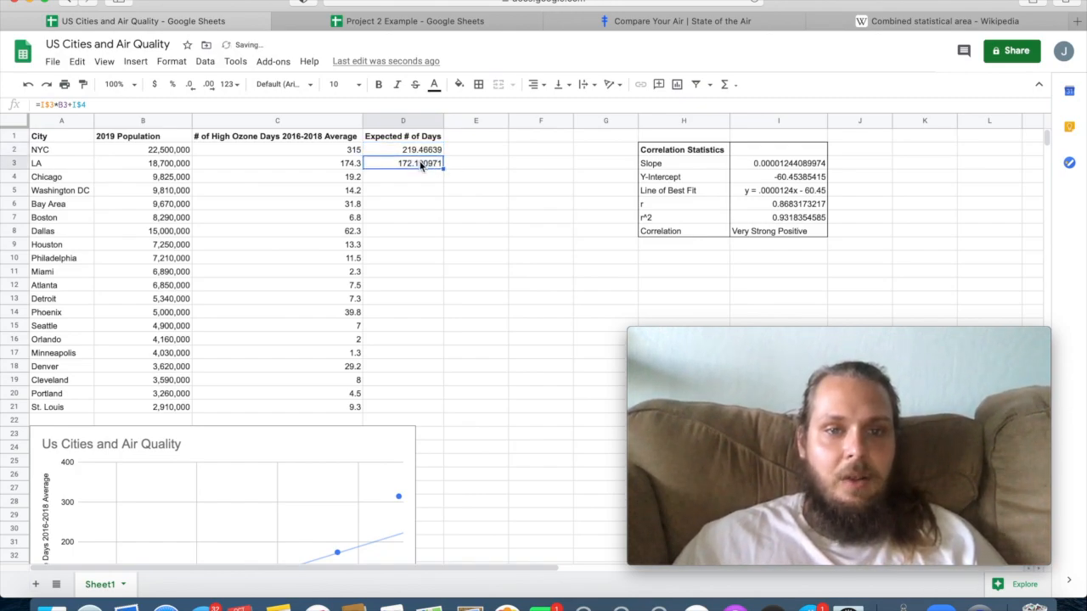
click(44, 103)
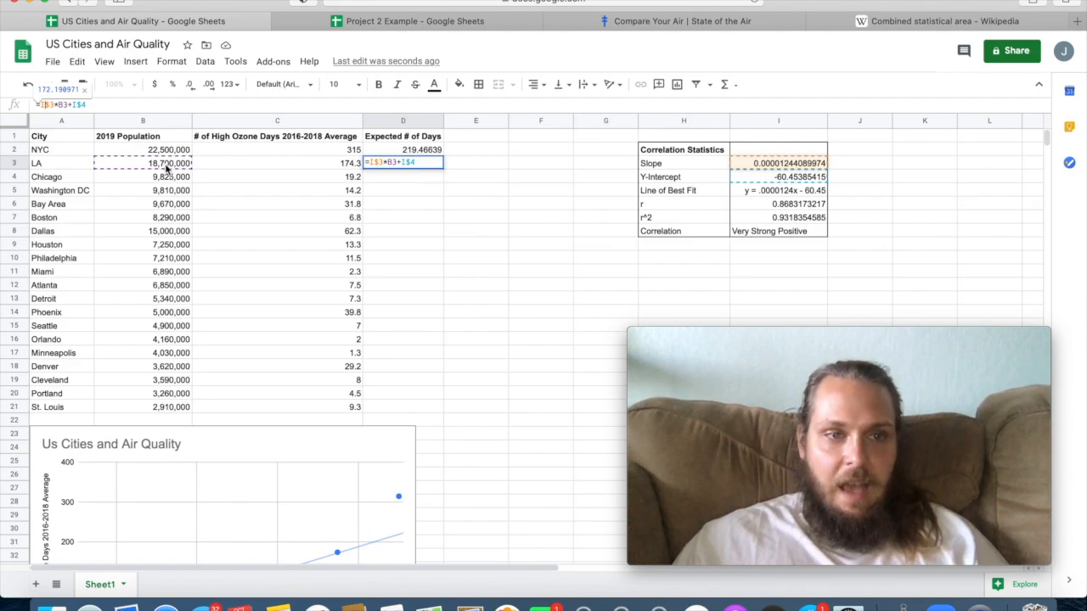
click(408, 202)
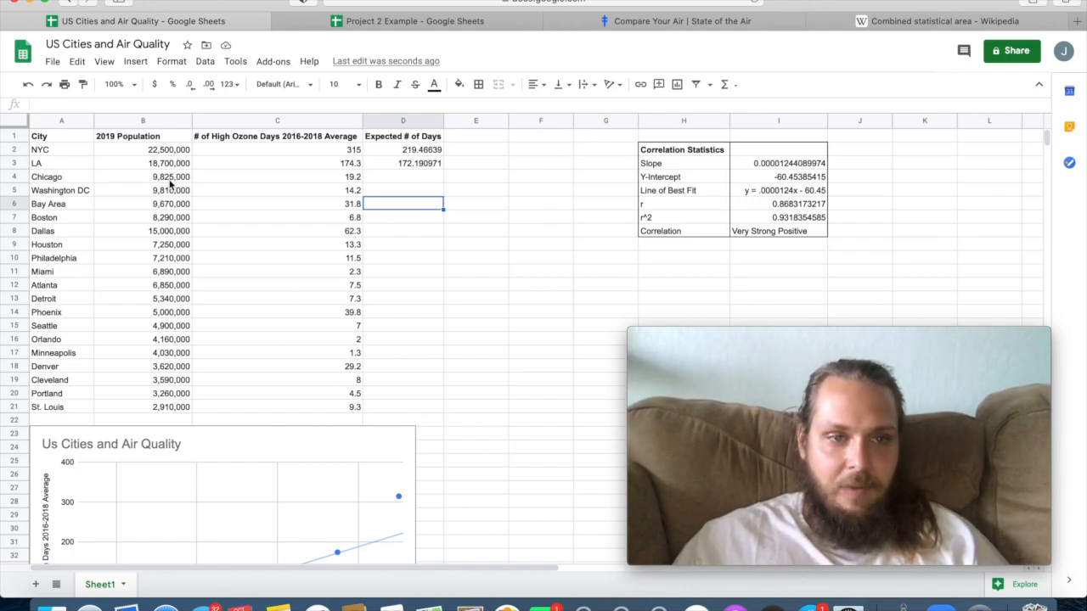
click(417, 162)
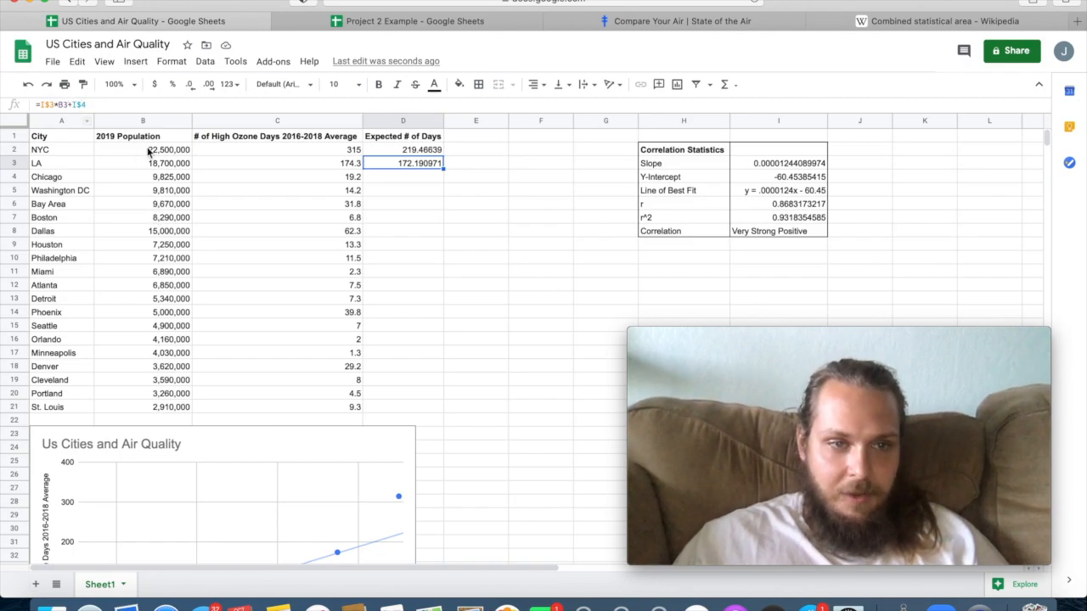
click(393, 149)
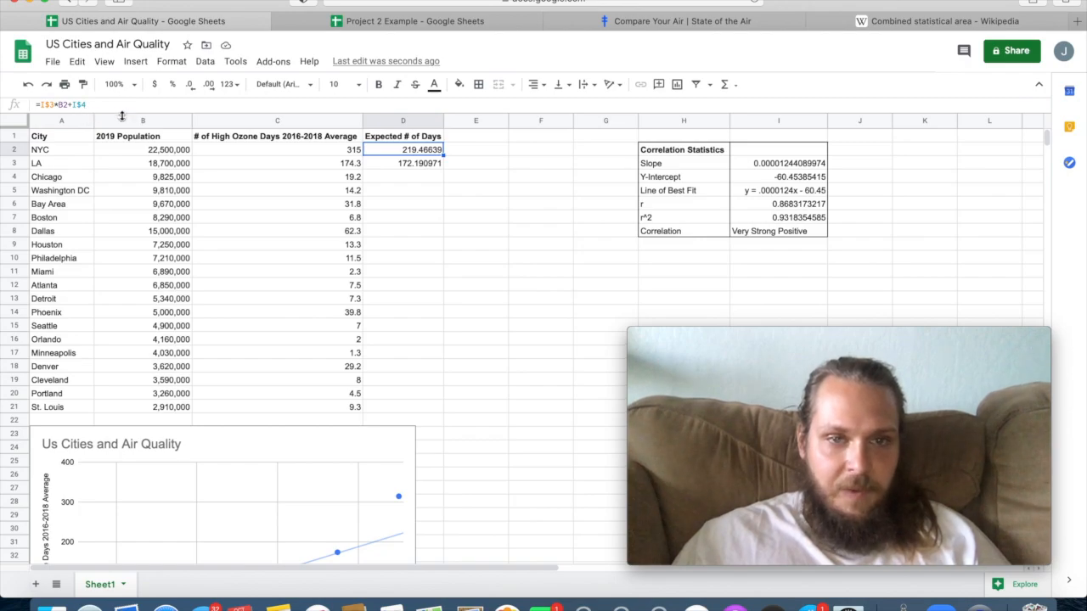
Clear LA's value in D3 and fill NYC's formula from D2 down through D21 for all the remaining cities.
click(425, 166)
key(Delete)
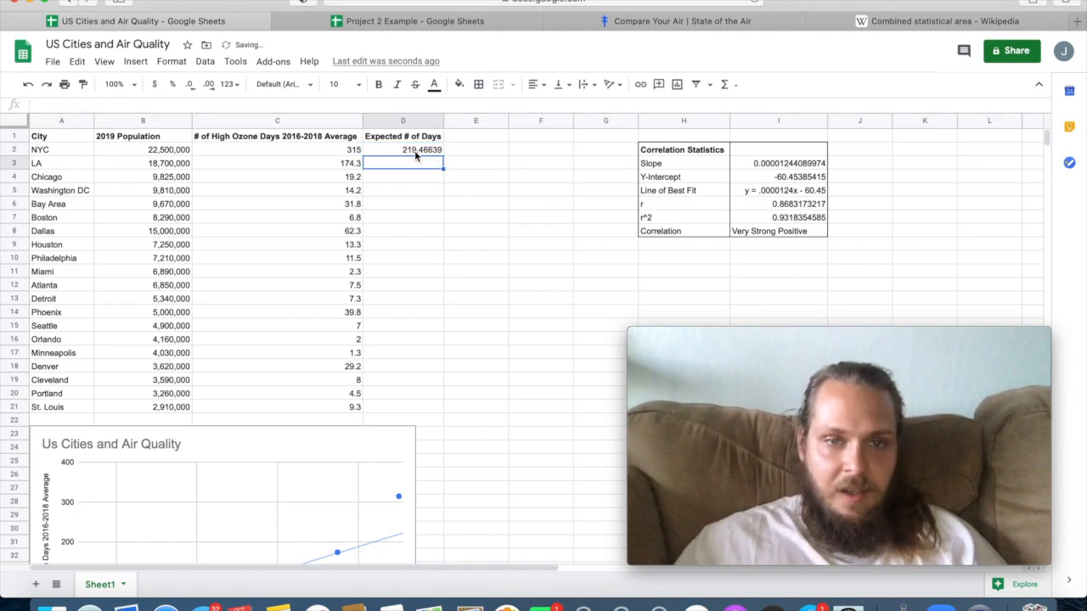
key(Up)
drag(441, 154, 430, 412)
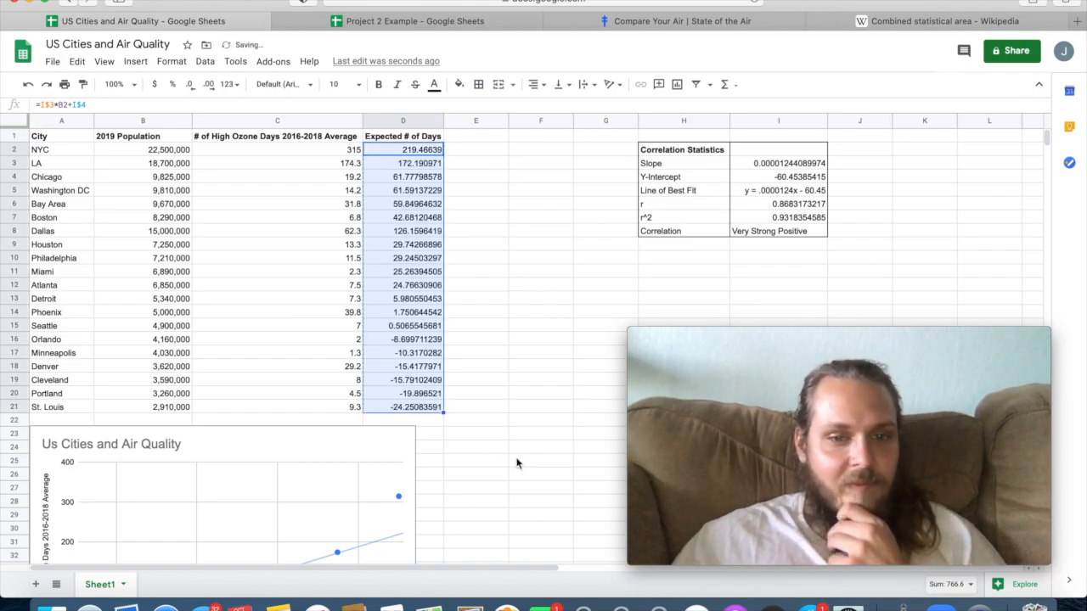
Check the expected days for Orlando in D16 and review the locked references in NYC's formula in D2.
click(406, 339)
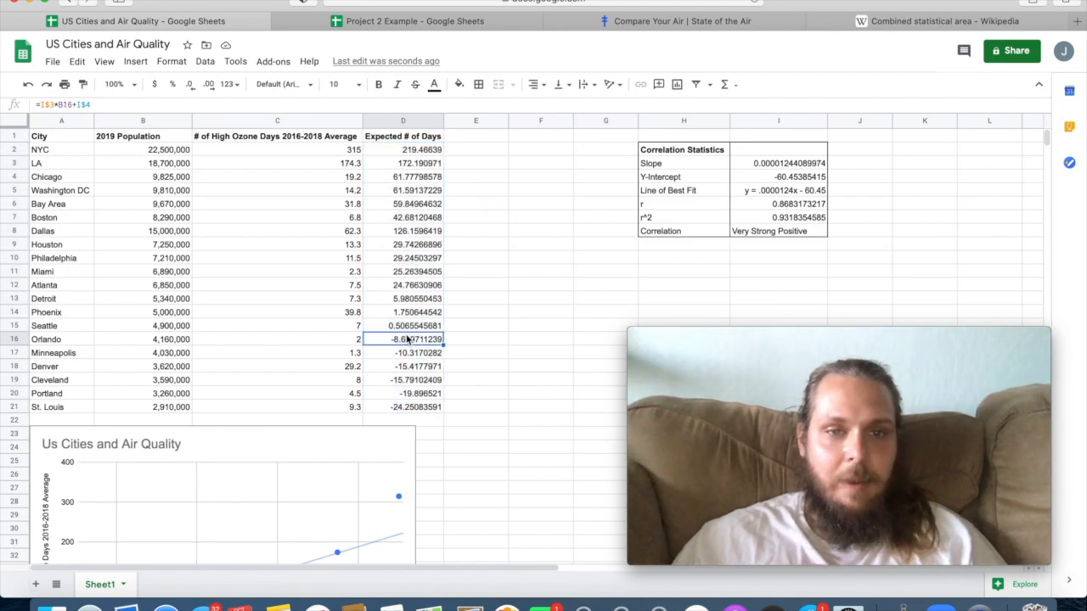
click(418, 151)
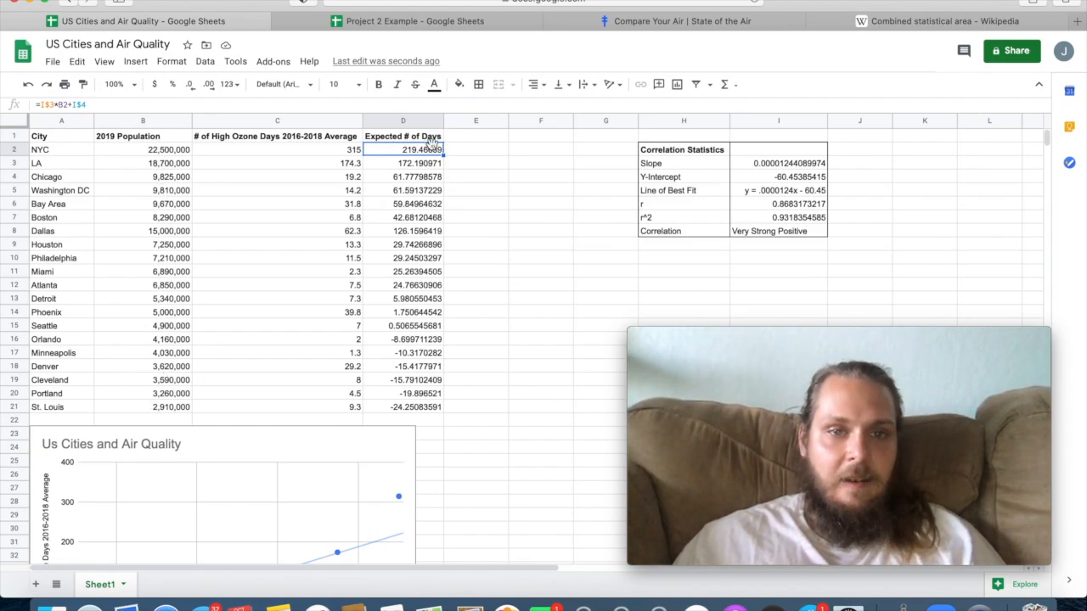
click(73, 105)
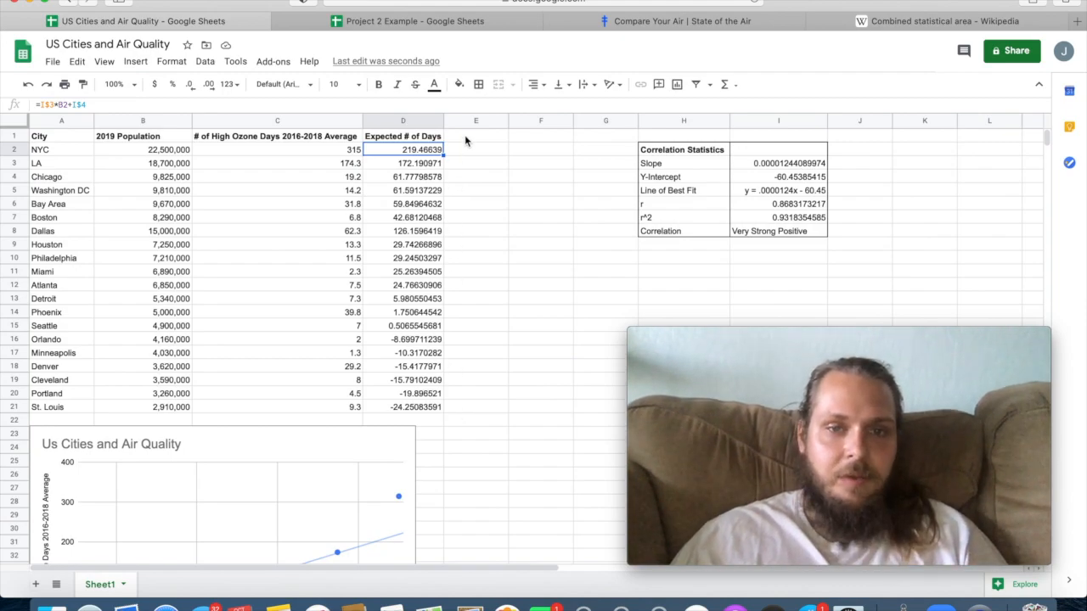
Add a bold "Residuals" header in E1 beside the expected days column.
click(450, 136)
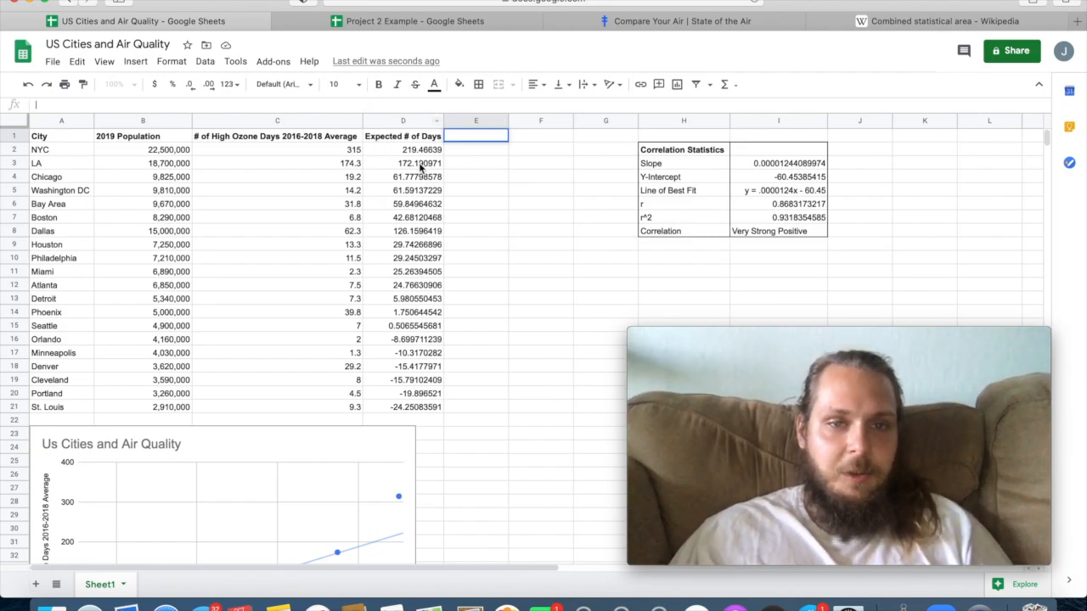
click(486, 254)
click(473, 140)
text(Residuals)
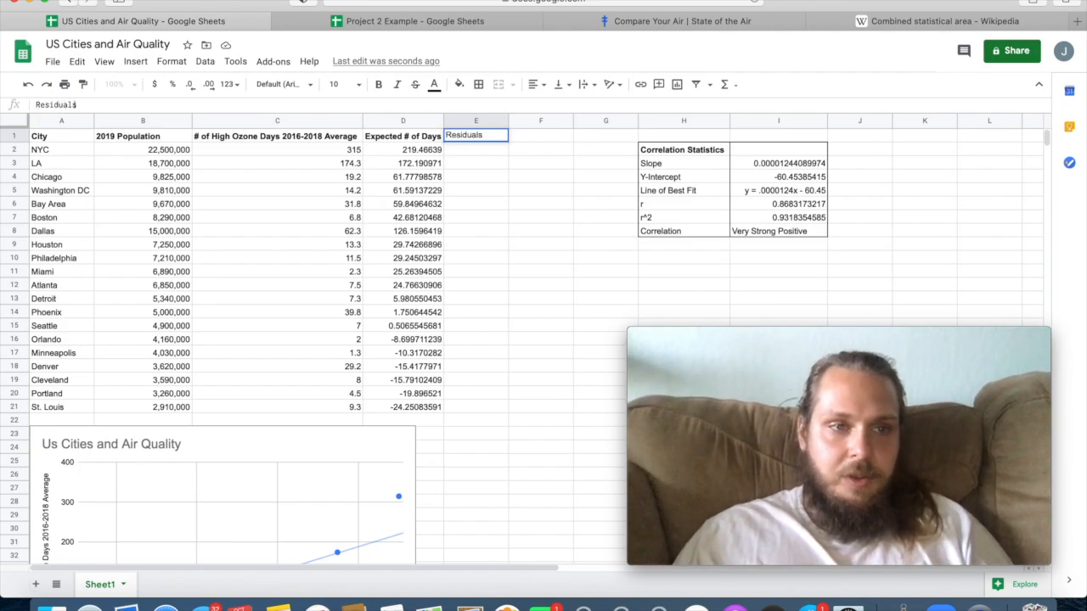
key(Return)
click(490, 137)
click(379, 86)
click(538, 313)
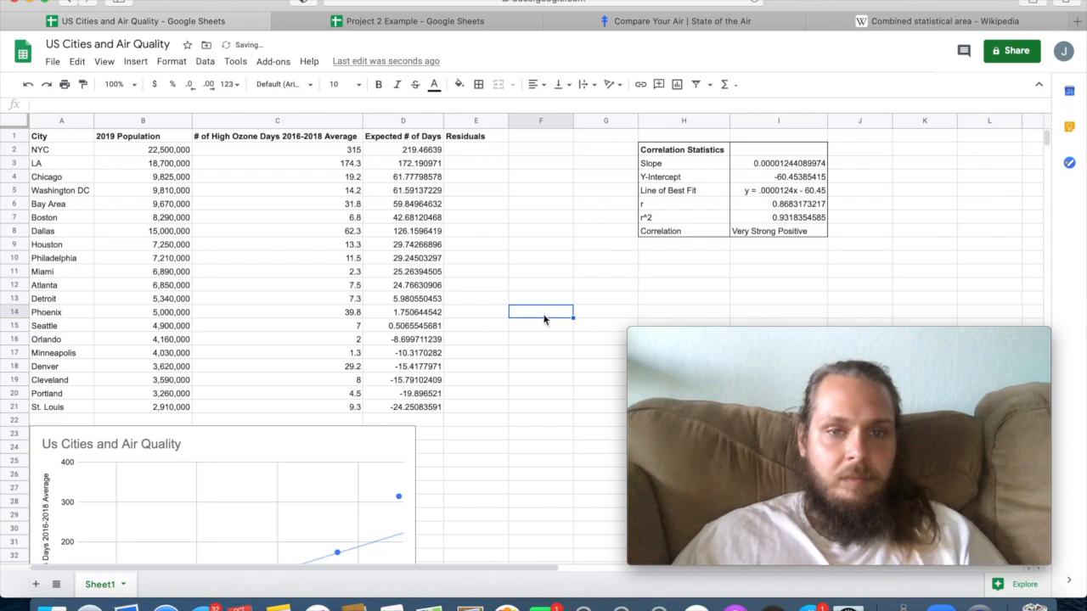
Compare NYC's actual high ozone days in C2 with its expected days in D2 and its point on the scatter plot.
scroll(544, 319, down, 2)
scroll(544, 319, up, 2)
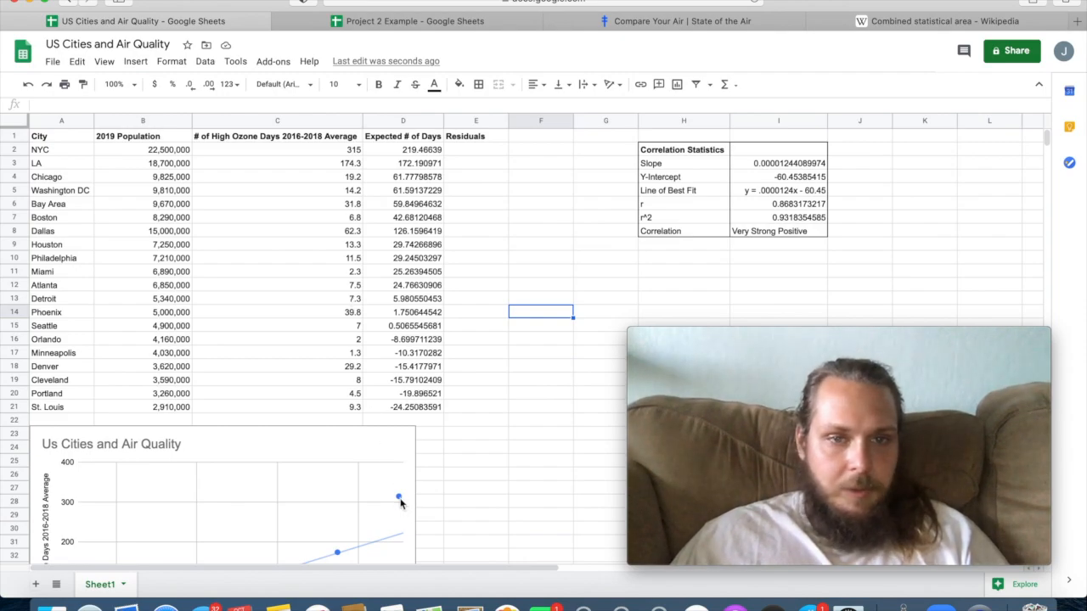
click(415, 151)
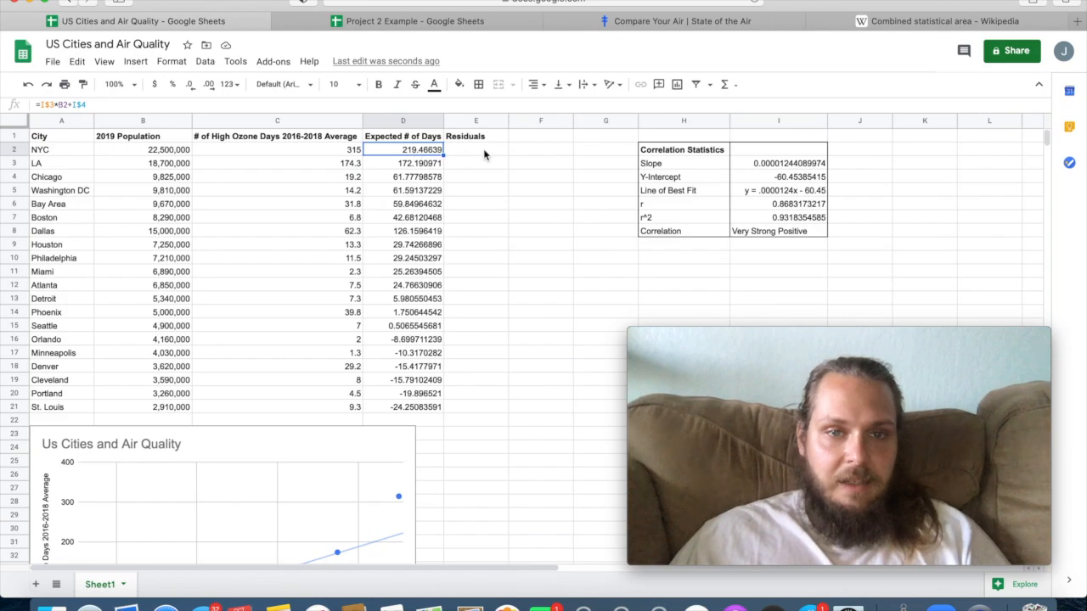
click(339, 150)
click(386, 151)
click(342, 152)
click(384, 150)
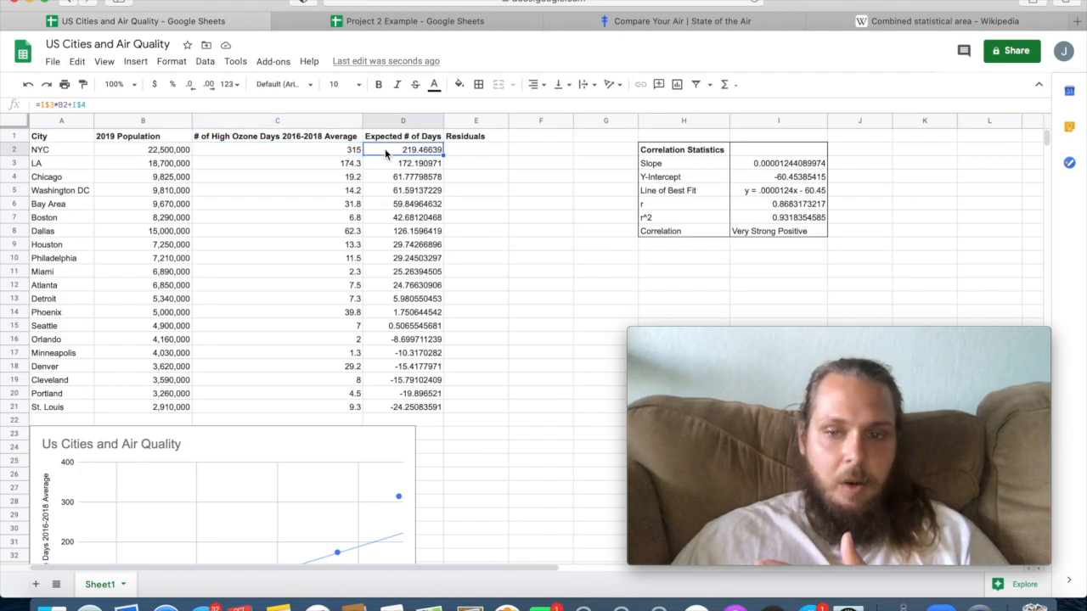
scroll(437, 477, down, 3)
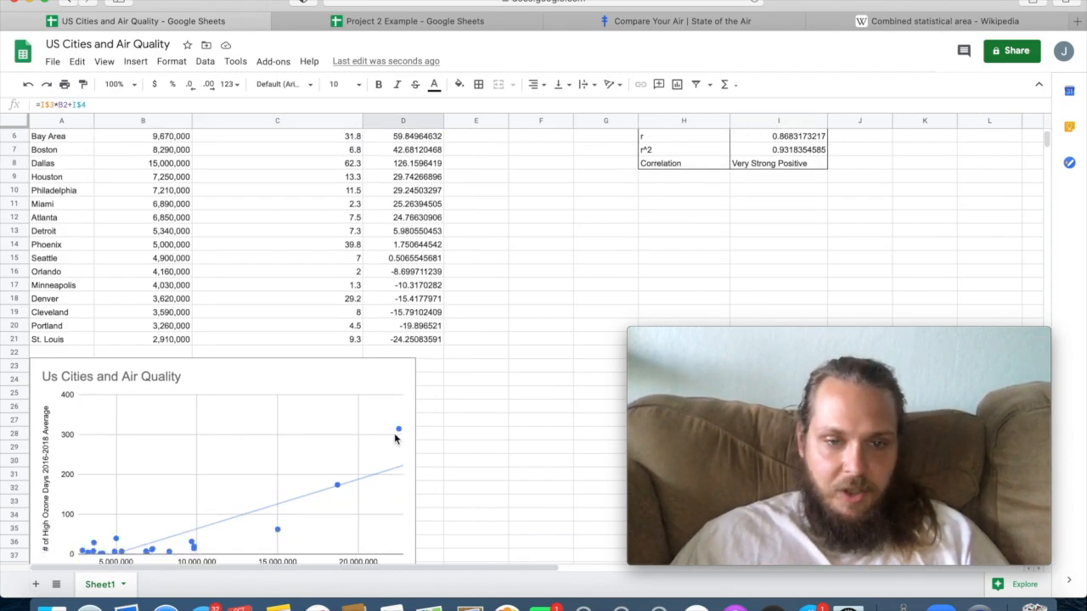
scroll(361, 186, up, 3)
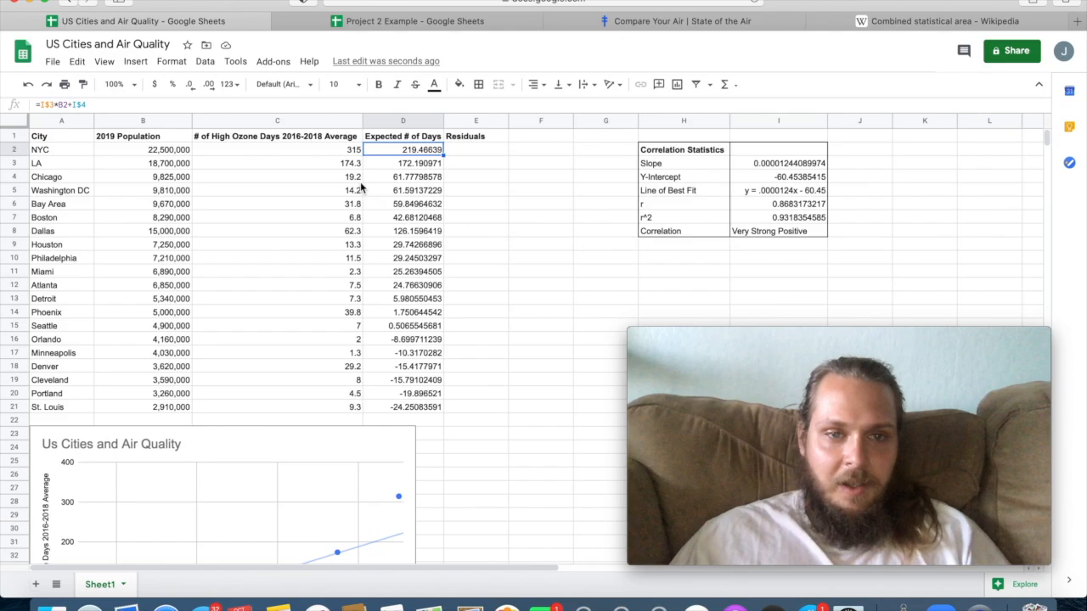
click(339, 150)
click(382, 153)
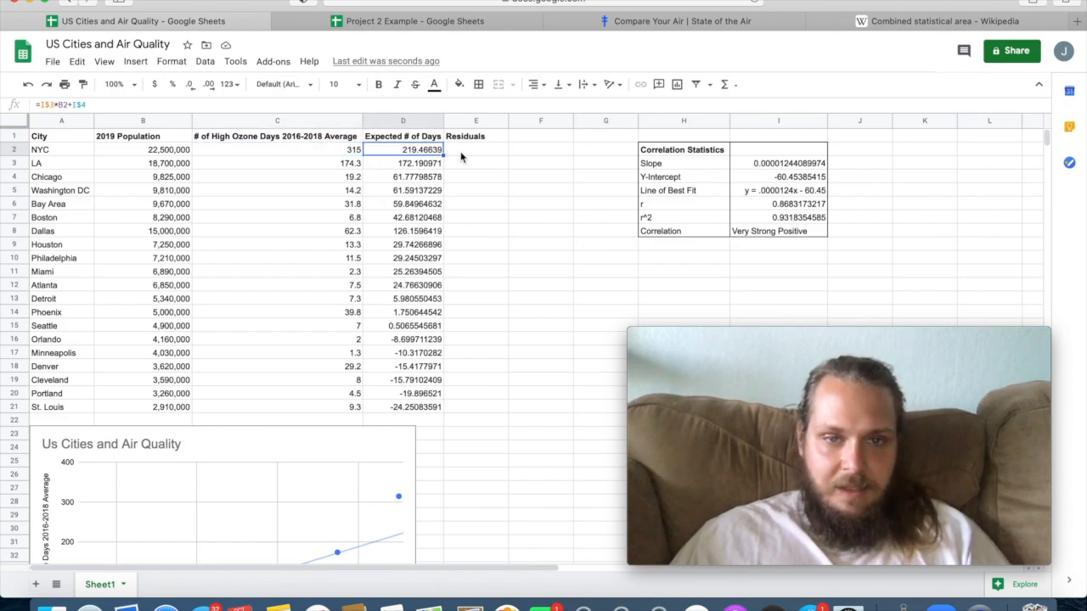
Calculate NYC's residual in E2 as actual minus expected days with the formula =C2-D2.
click(499, 153)
text(=)
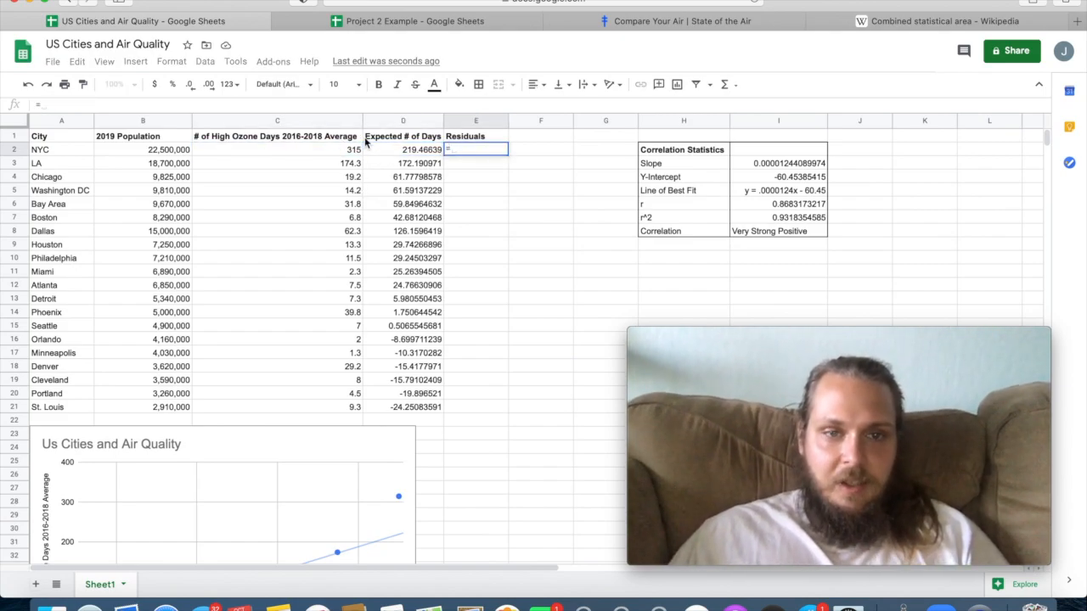
click(344, 149)
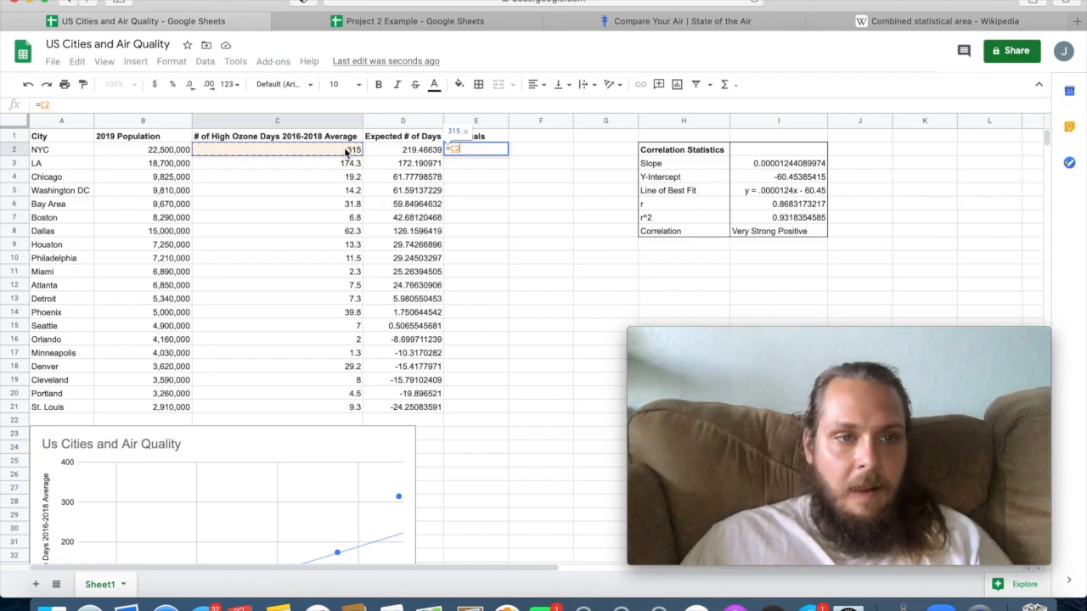
text(-)
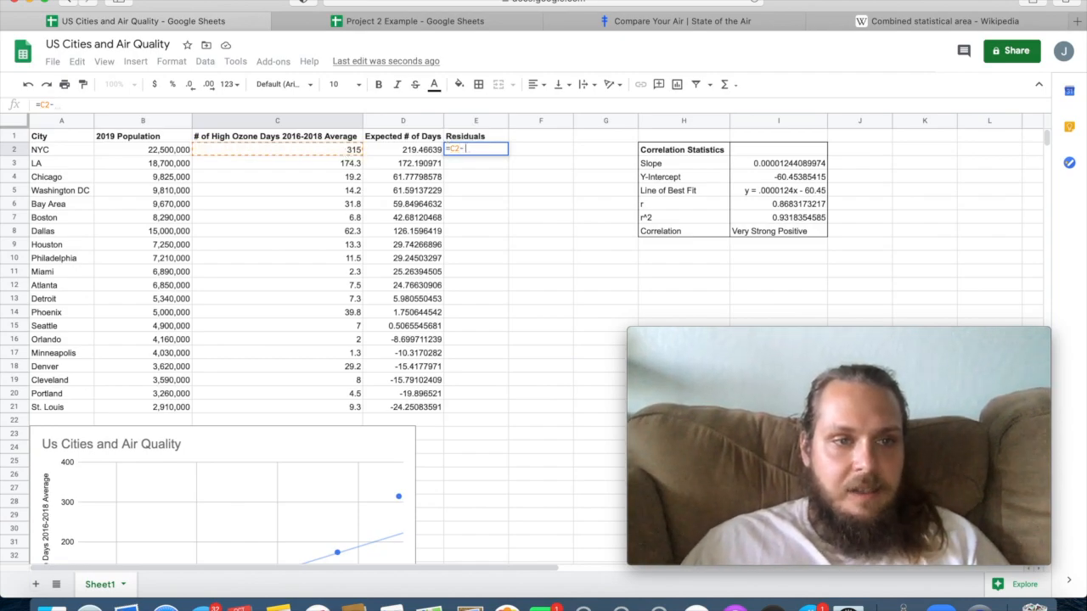
click(418, 151)
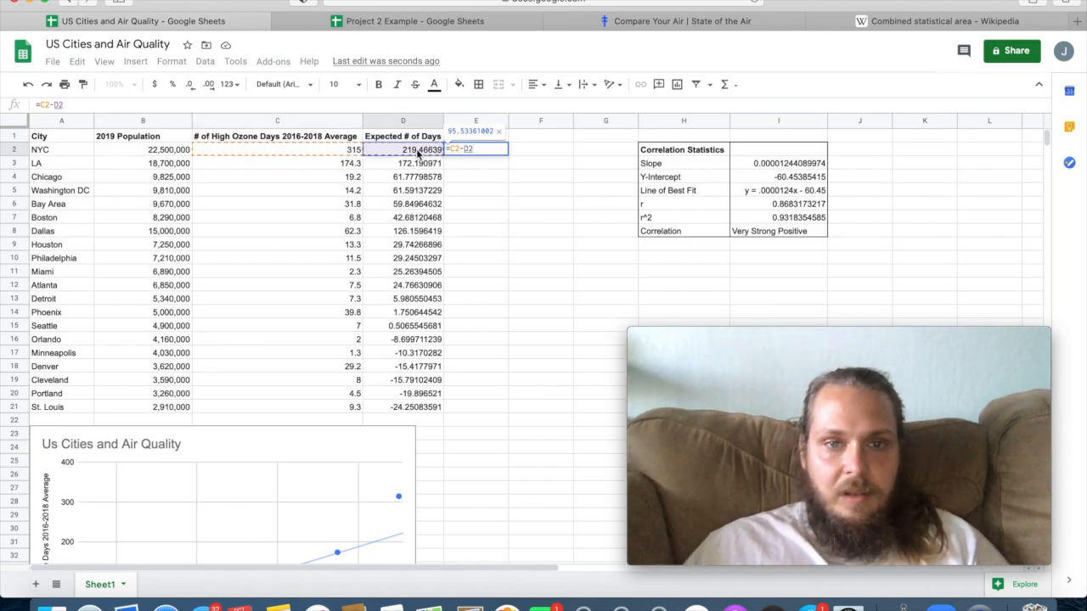
key(Return)
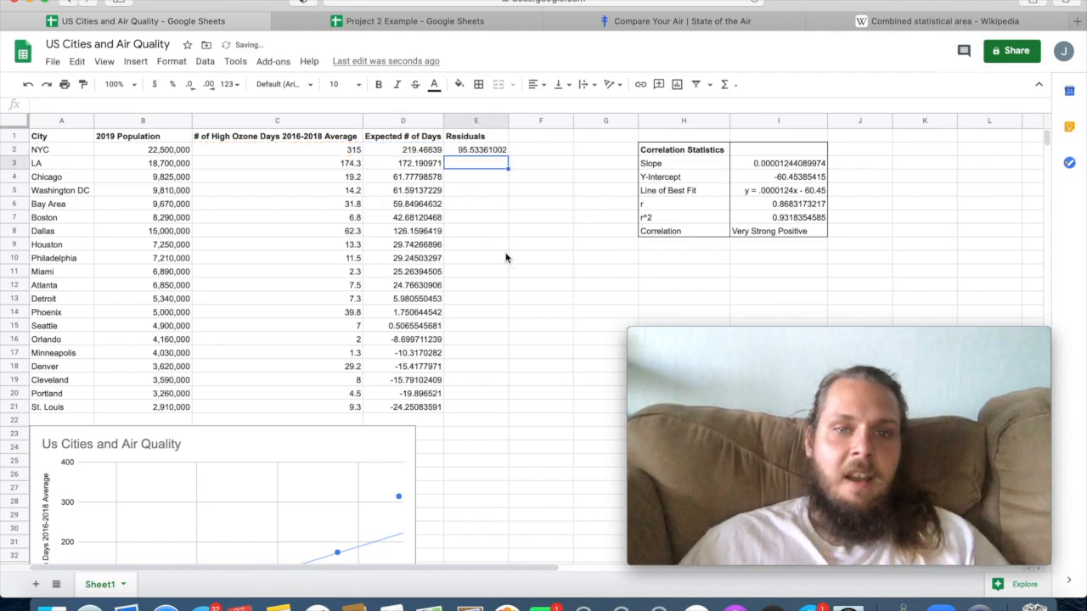
Try filling NYC's residual formula from E2 down through E7, and remove the filled residuals below E2.
click(478, 151)
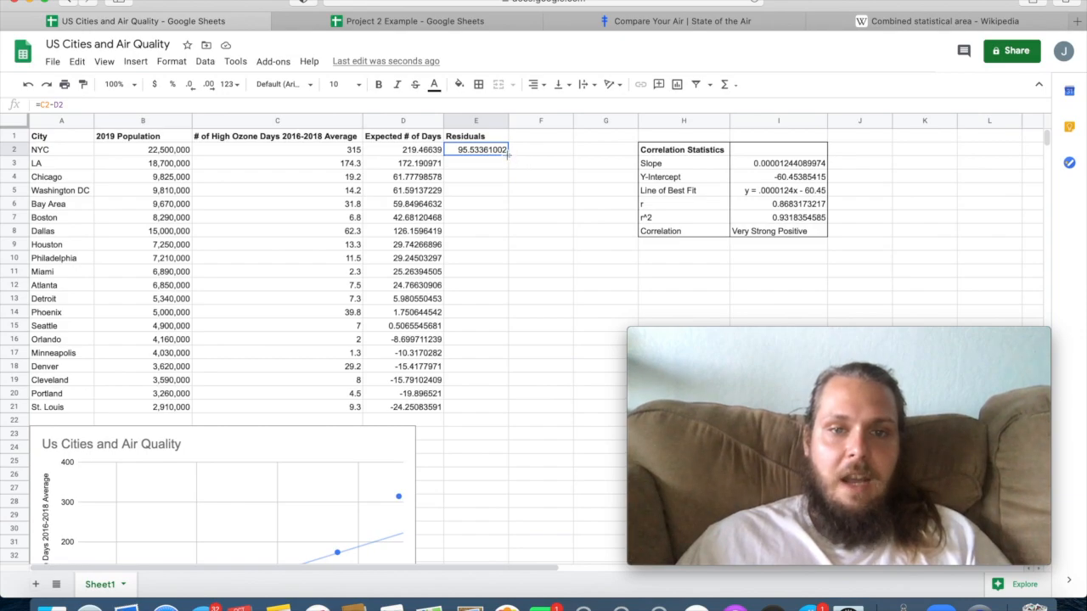
drag(507, 164, 508, 168)
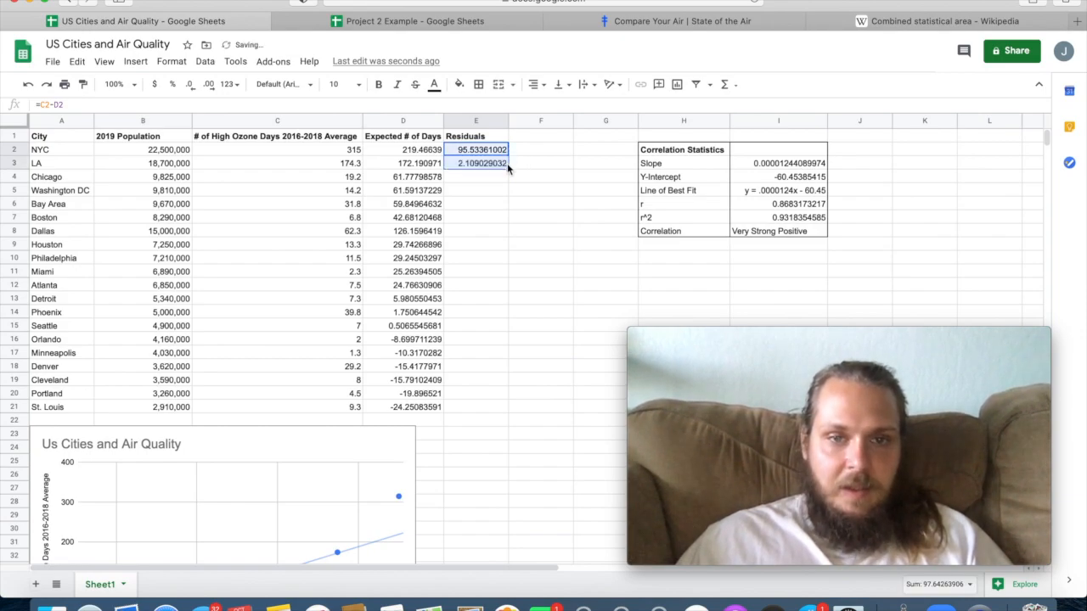
drag(506, 275, 500, 222)
text(z)
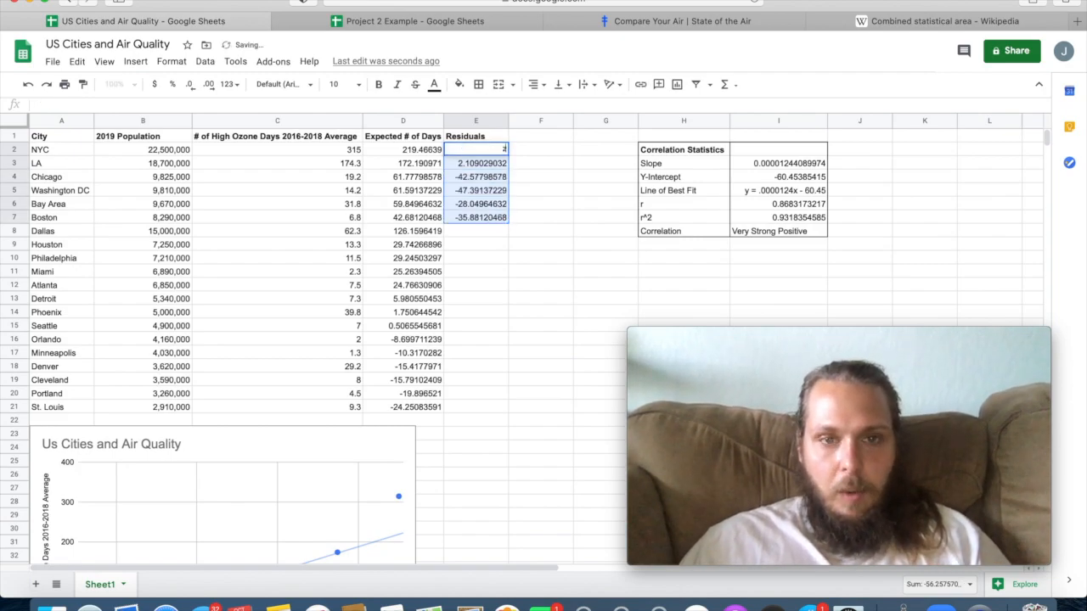
key(super+z)
click(489, 178)
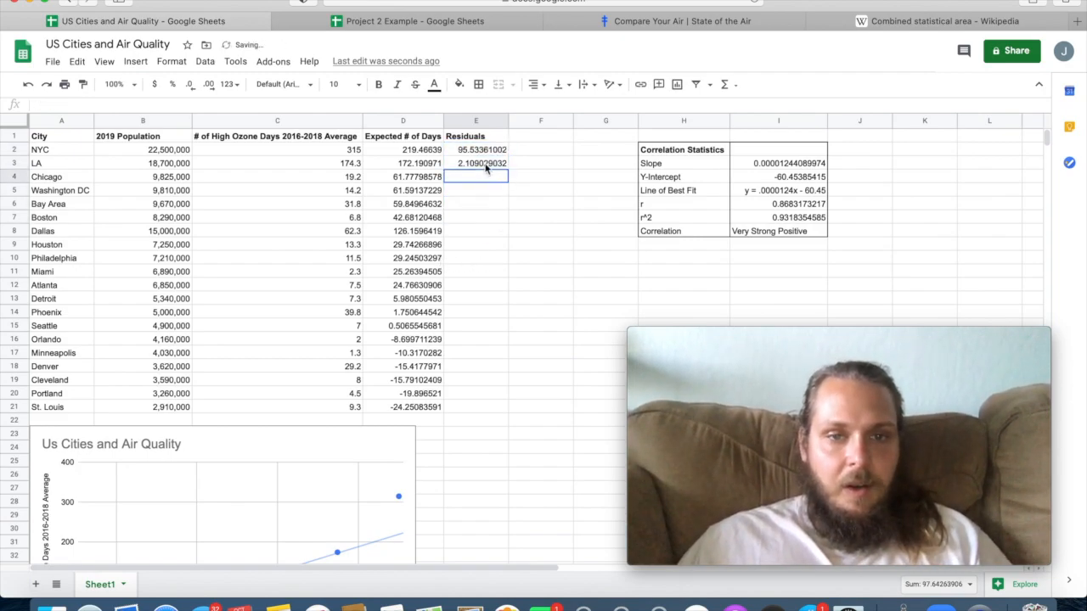
click(483, 164)
key(Delete)
Fill the residual formula from E2 into E3 and compare the cell references in the two formulas.
click(477, 153)
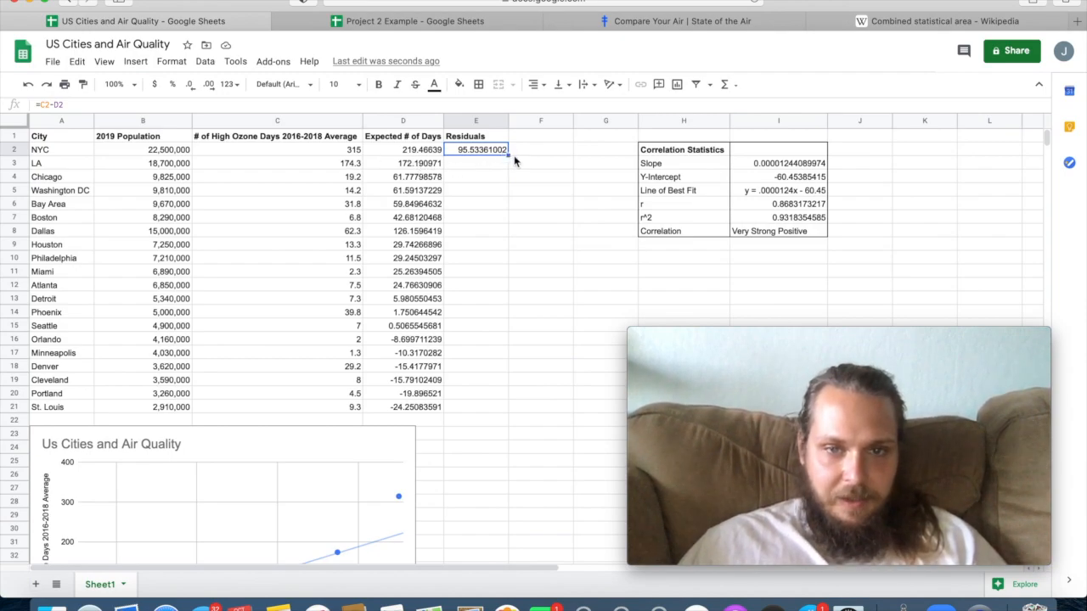
drag(507, 166, 507, 167)
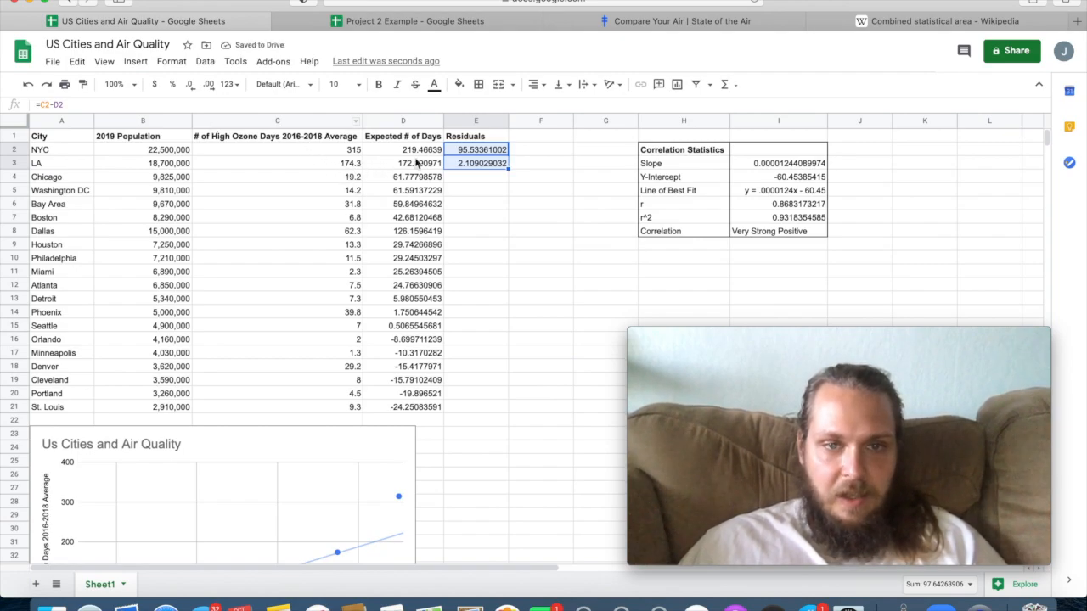
click(490, 151)
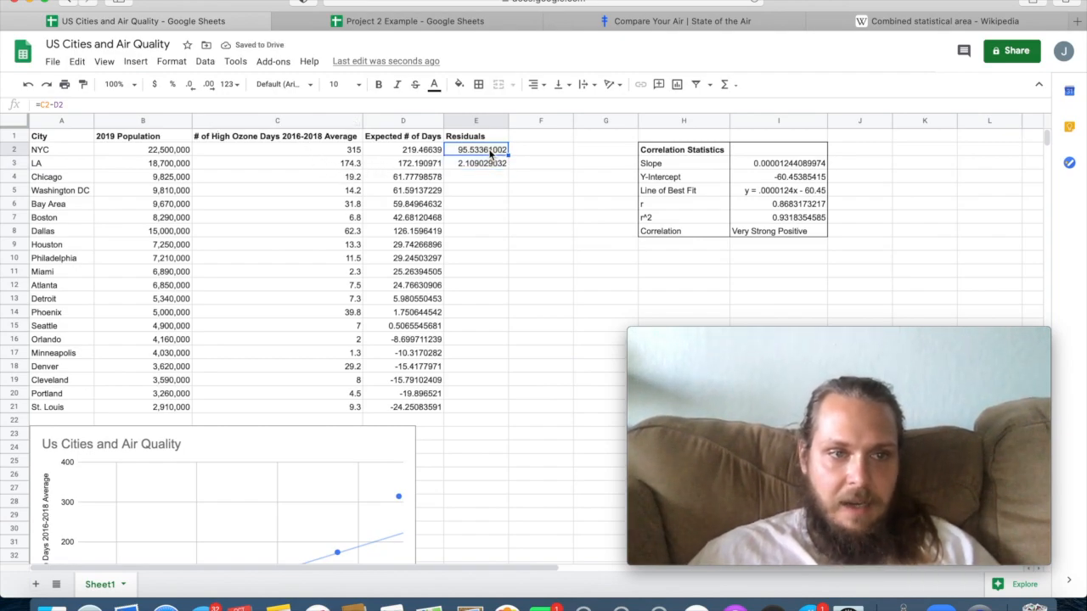
key(Down)
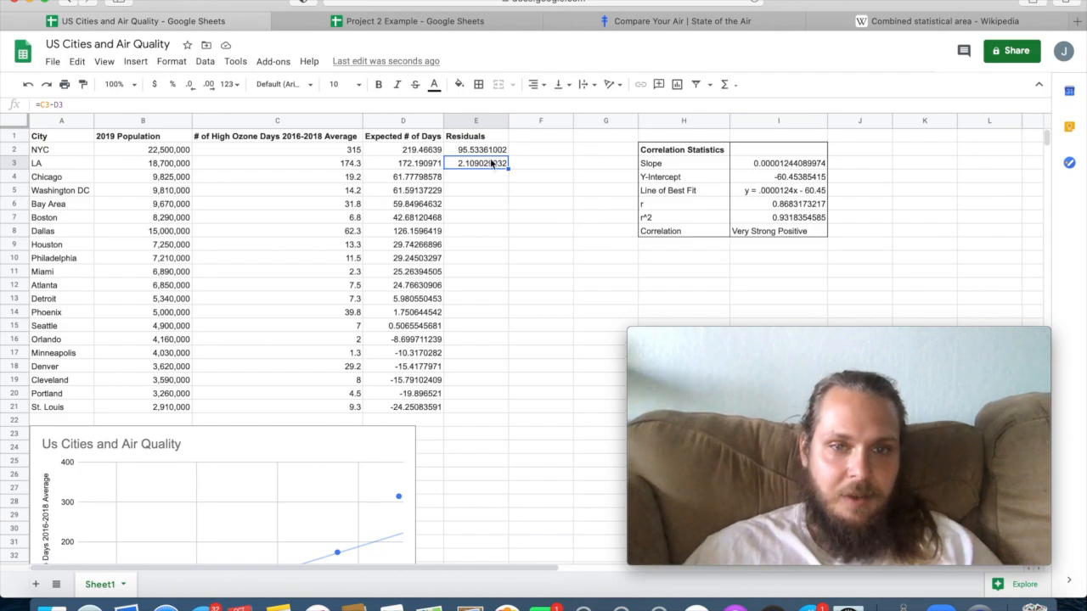
Fill LA's residual formula from E3 down through E21 for all the remaining cities.
drag(508, 169, 504, 411)
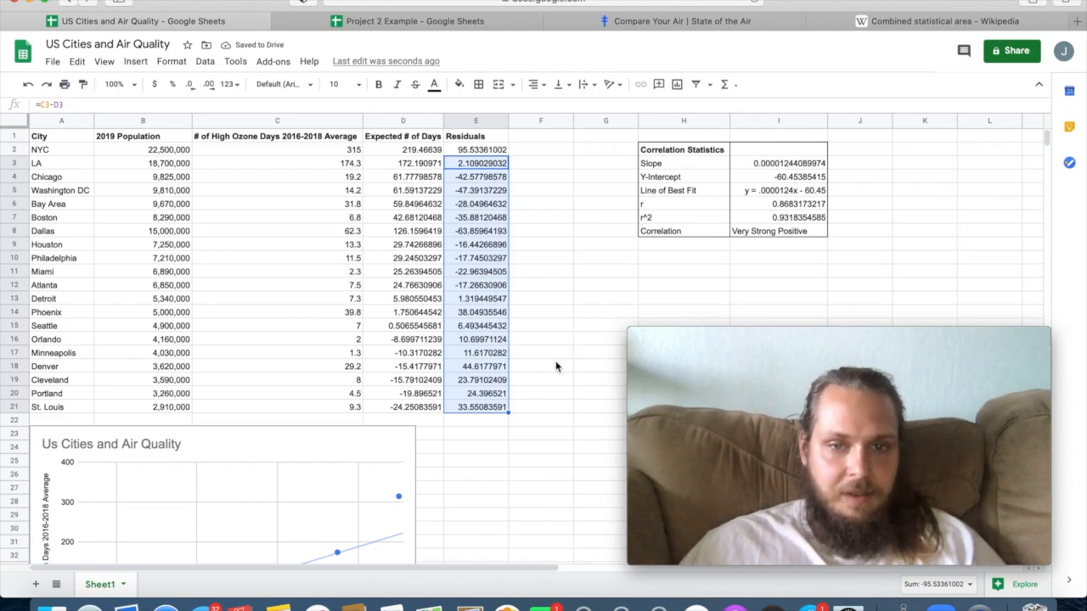
click(544, 392)
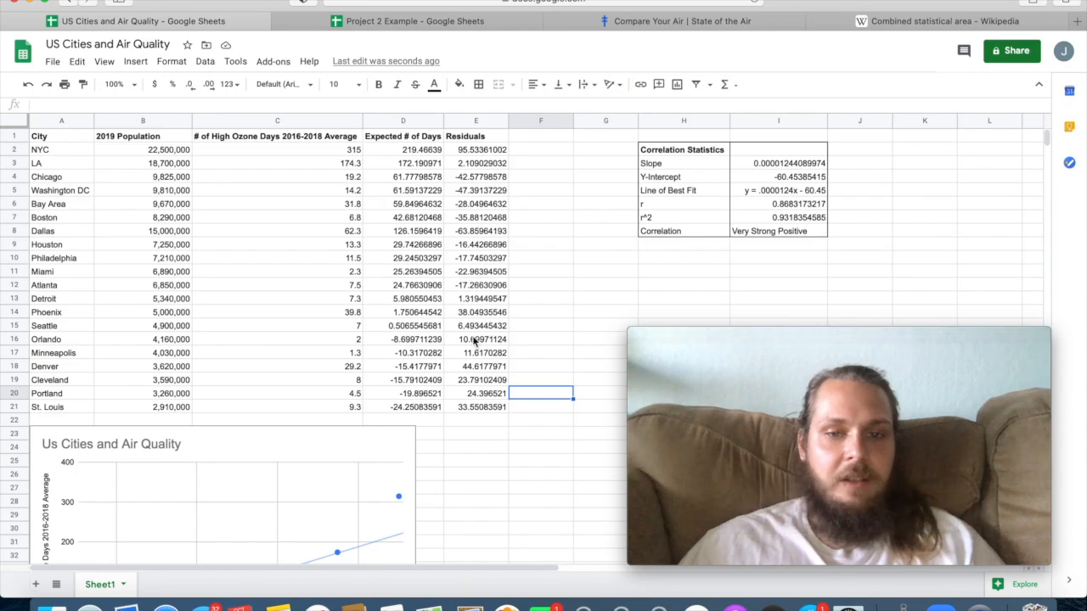
click(528, 422)
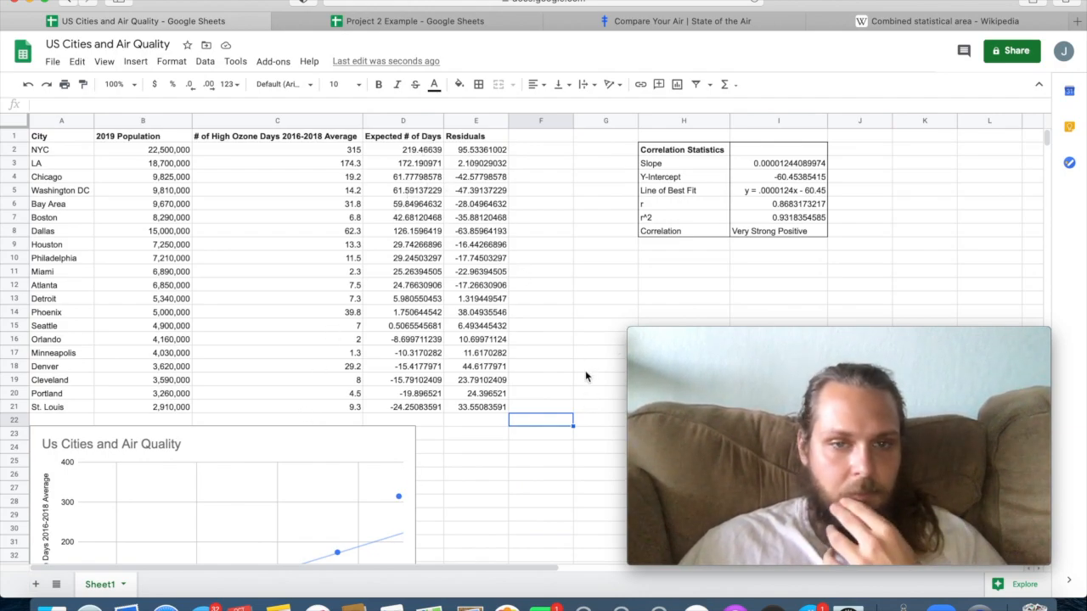
mouse_move(643, 353)
drag(628, 329, 690, 371)
drag(853, 381, 846, 246)
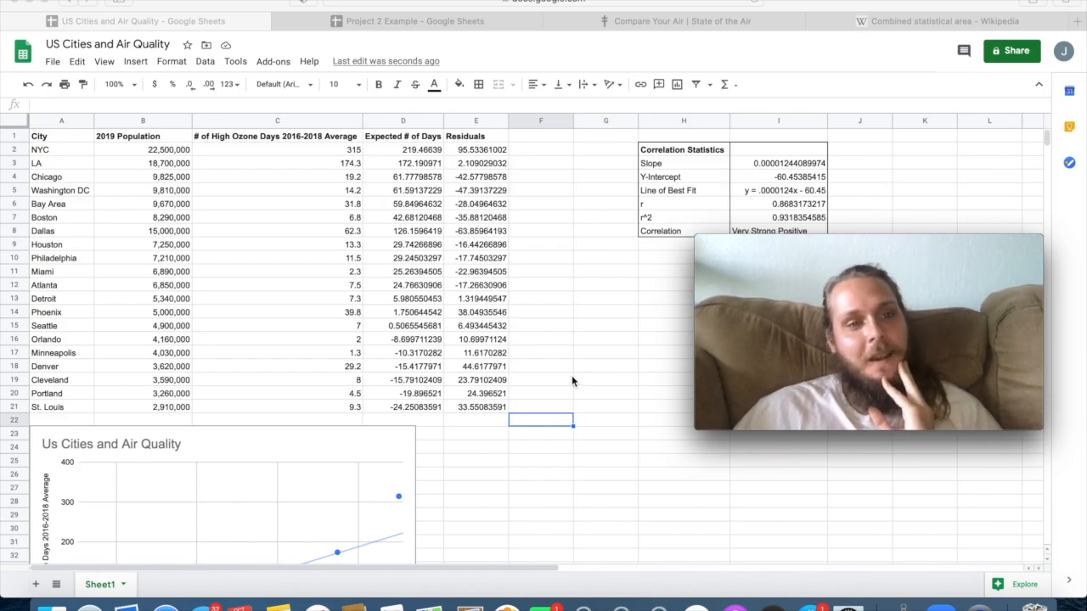
mouse_move(801, 244)
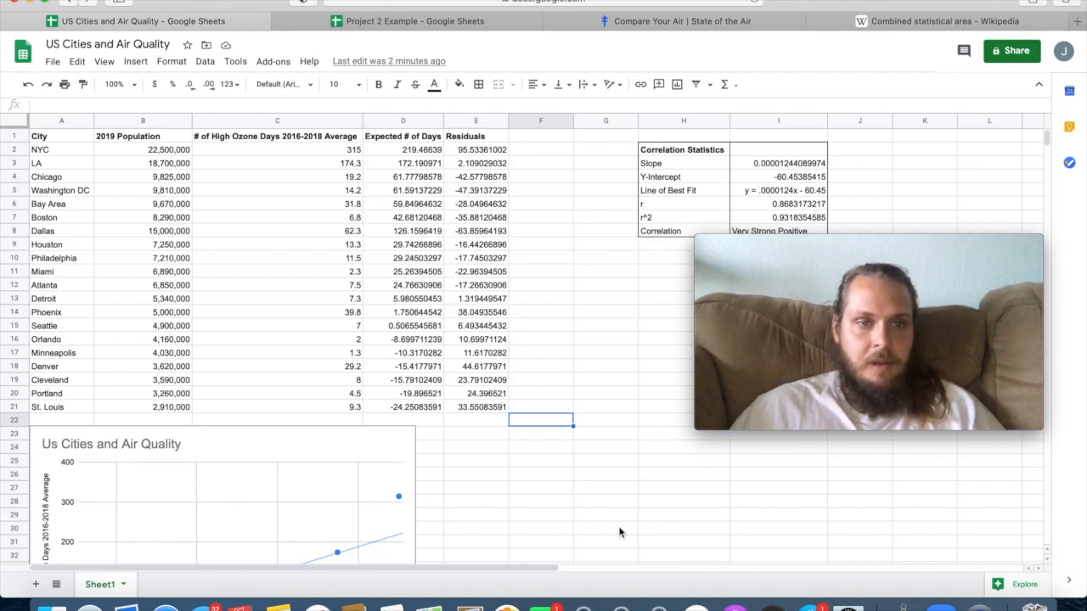
Examine the scatter plot and its source data in B2:C21, and review the population through residuals columns in B2:E21.
scroll(476, 539, down, 1)
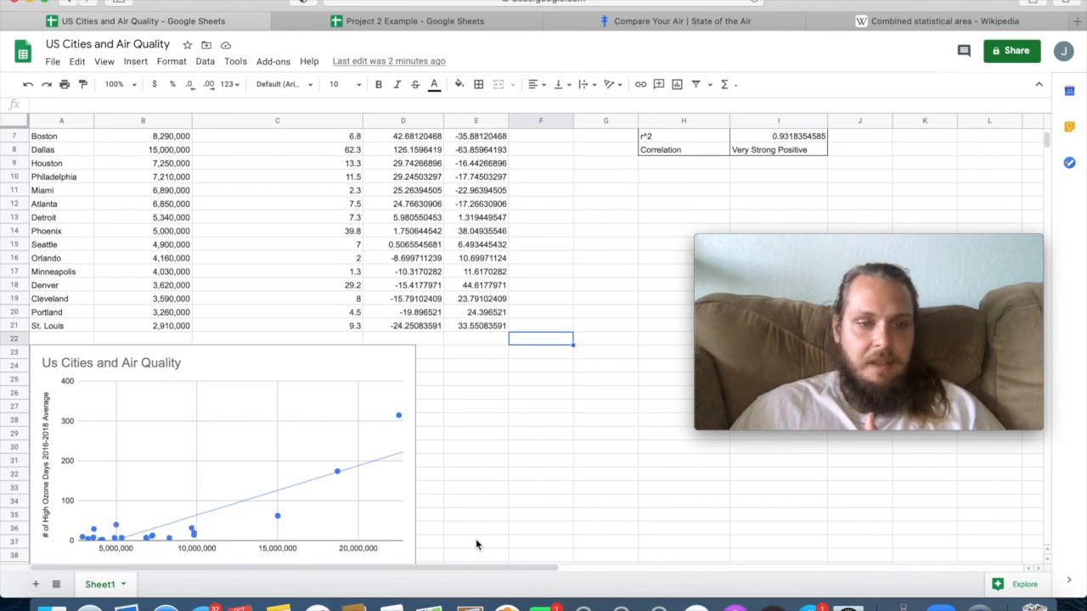
scroll(333, 420, up, 1)
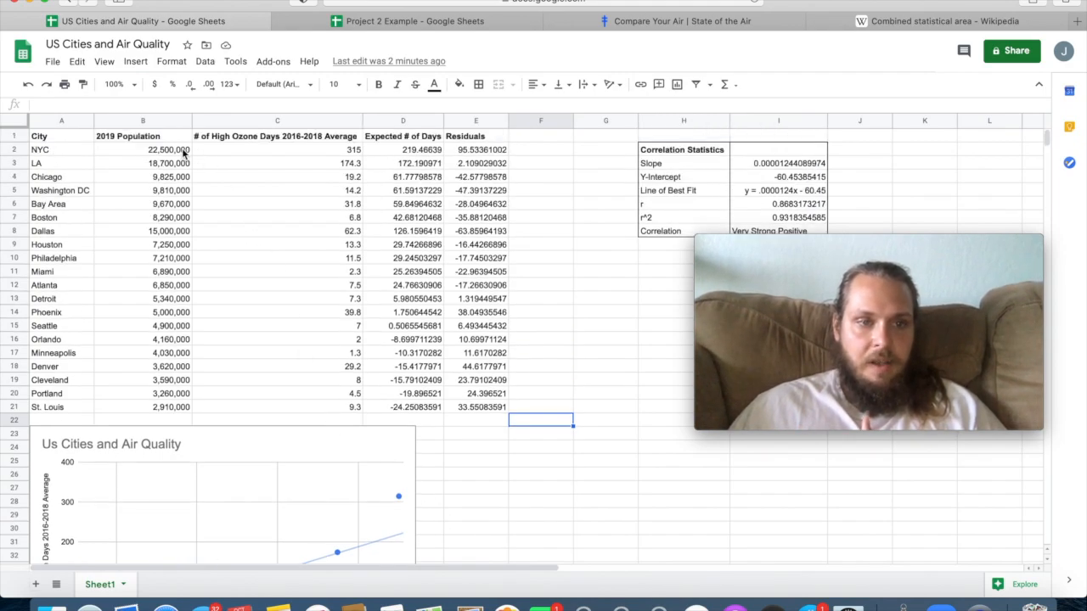
drag(181, 150, 314, 408)
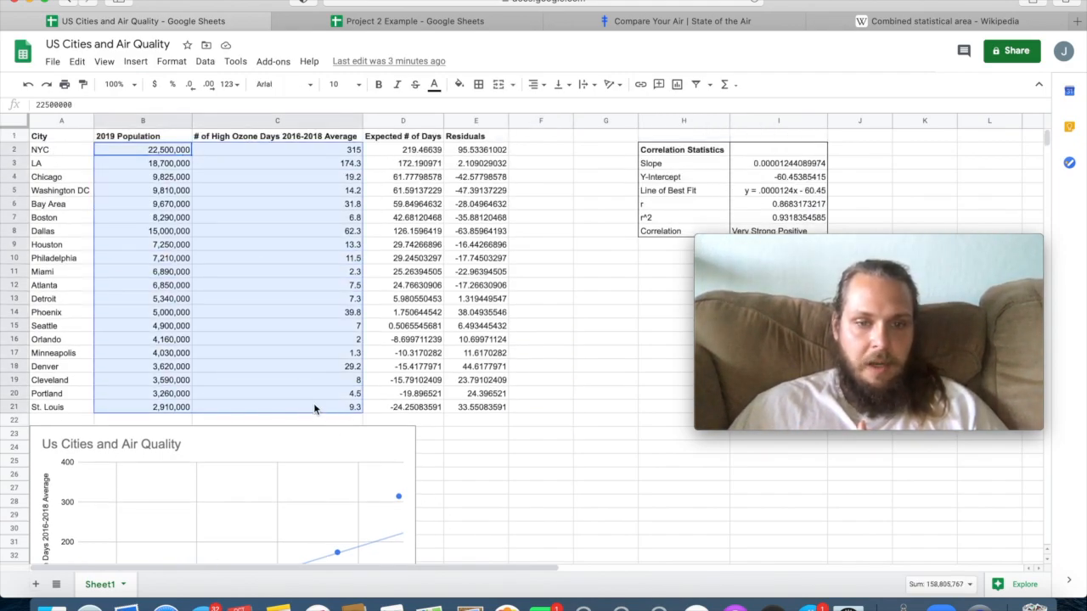
click(330, 382)
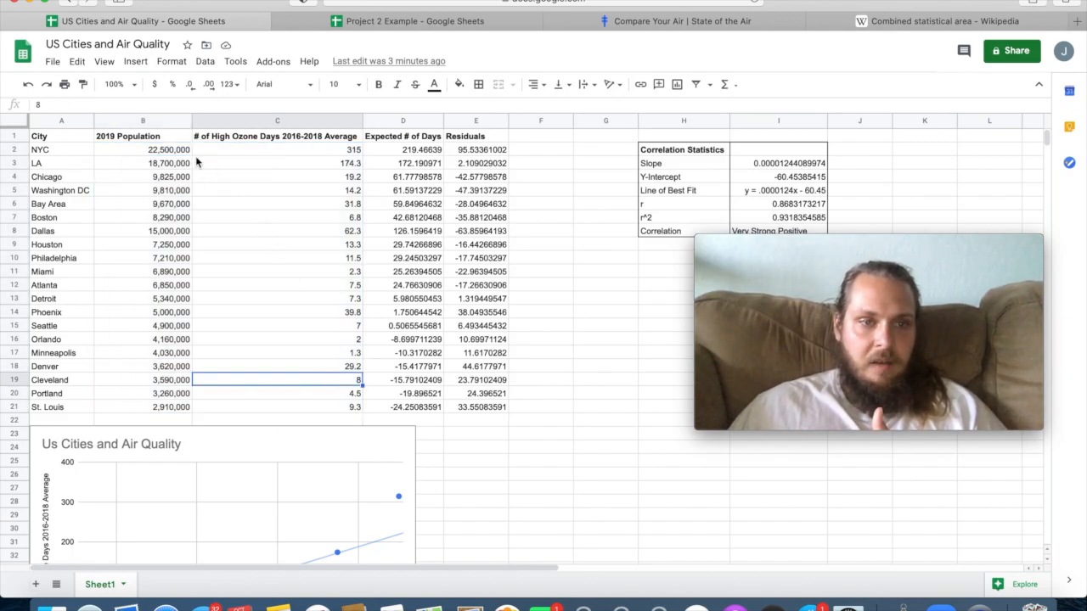
drag(174, 151, 161, 414)
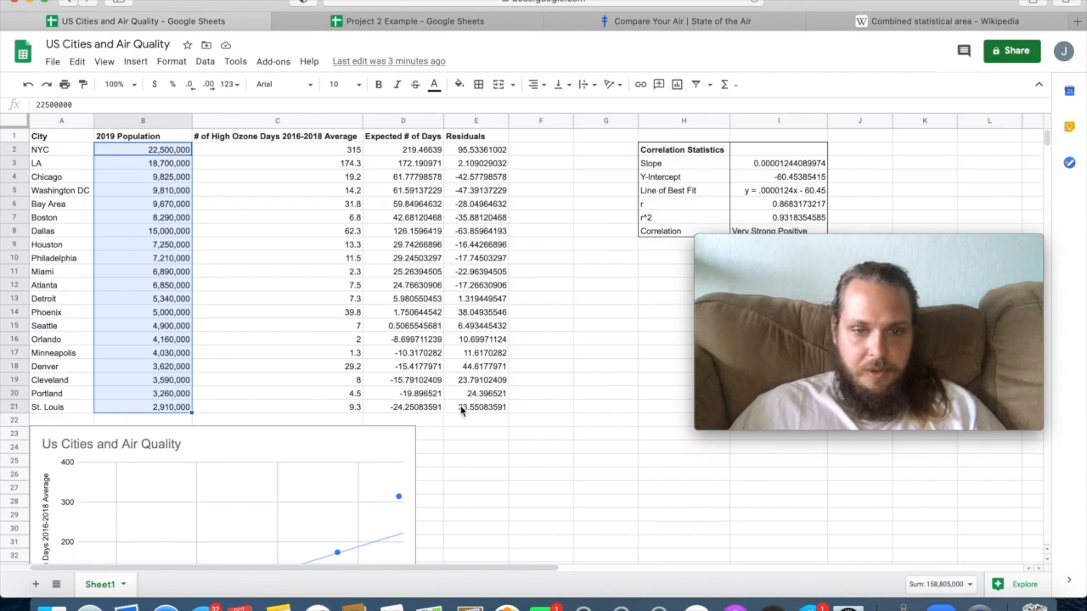
click(334, 328)
drag(169, 150, 466, 414)
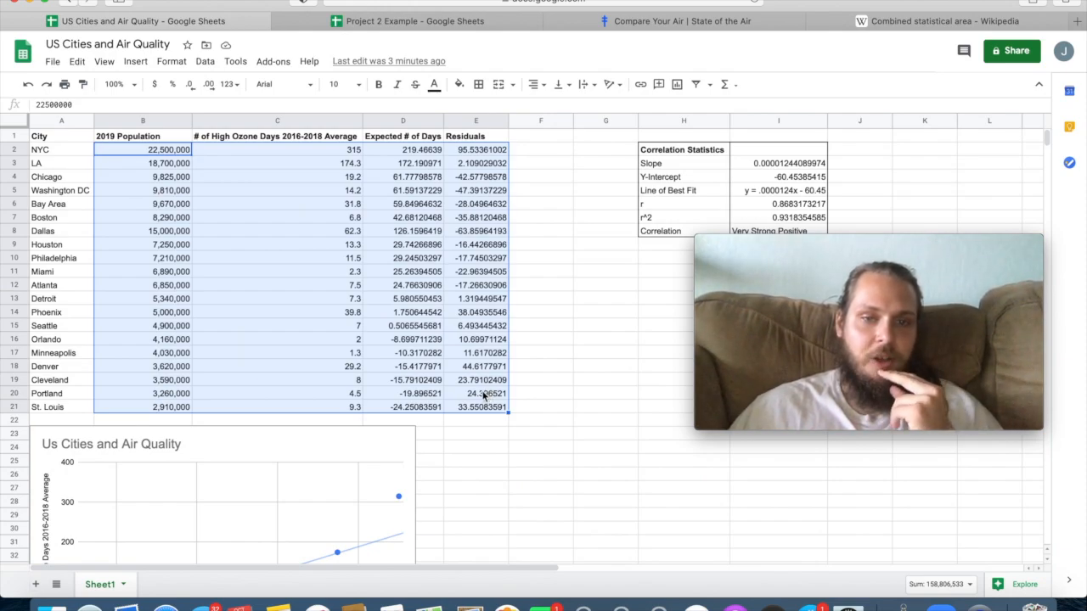
click(337, 343)
click(155, 151)
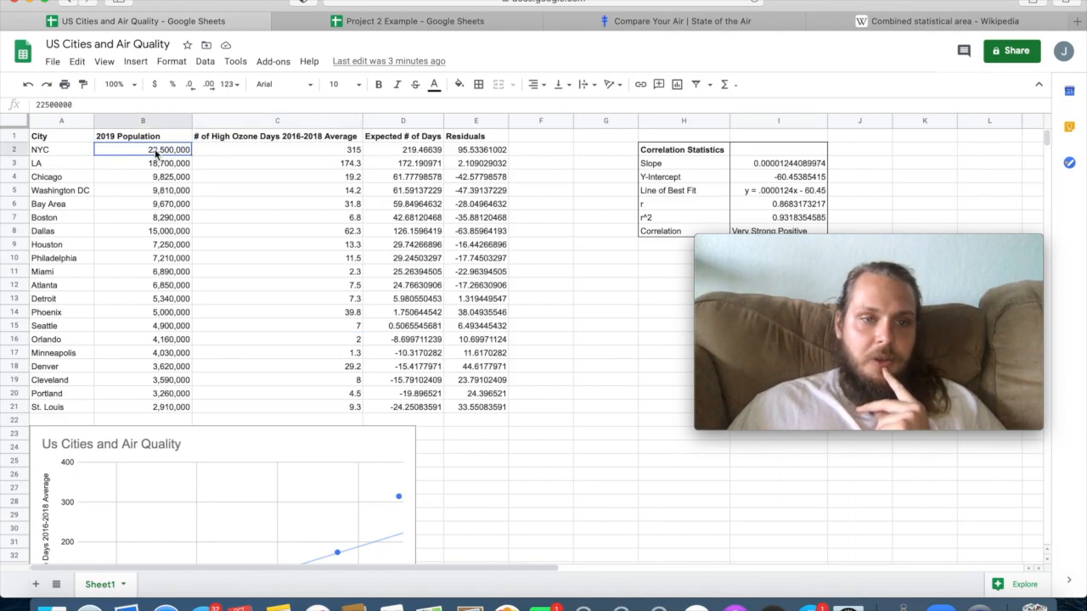
drag(147, 195, 143, 411)
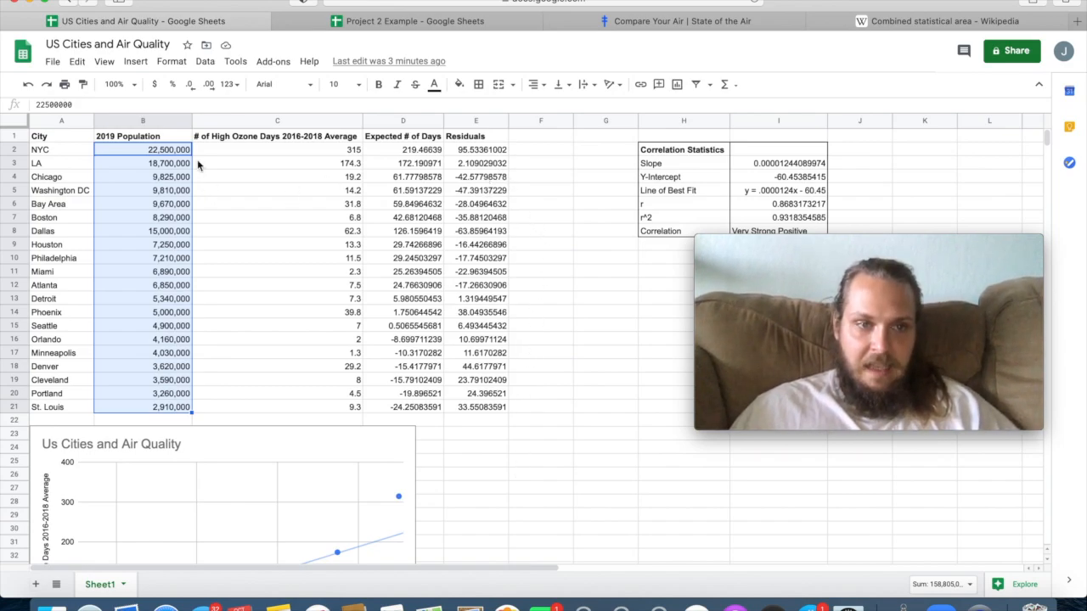
drag(492, 154, 499, 410)
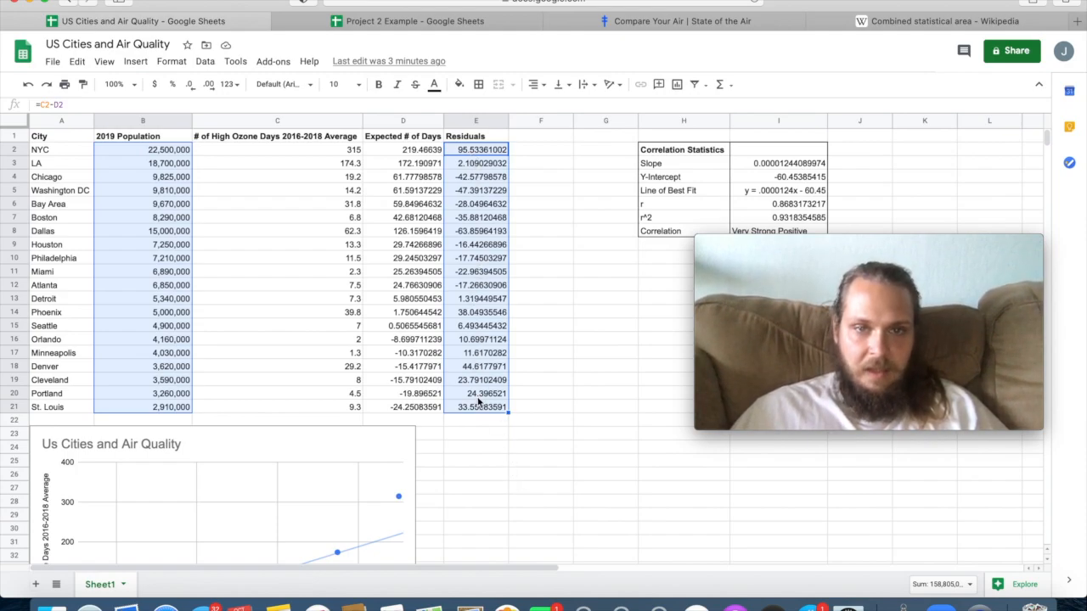
click(392, 353)
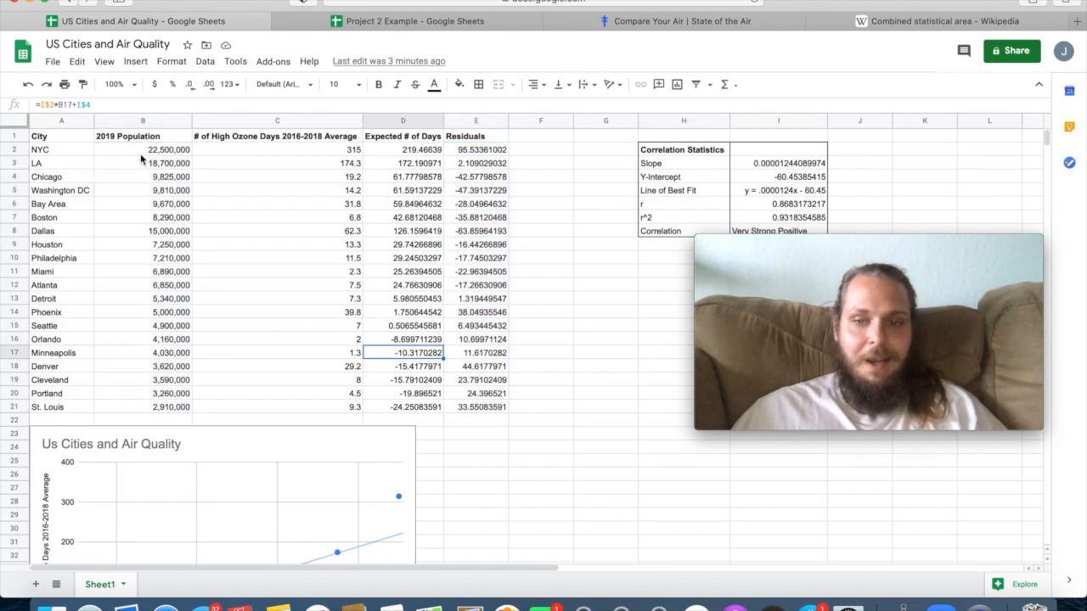
drag(142, 155, 171, 411)
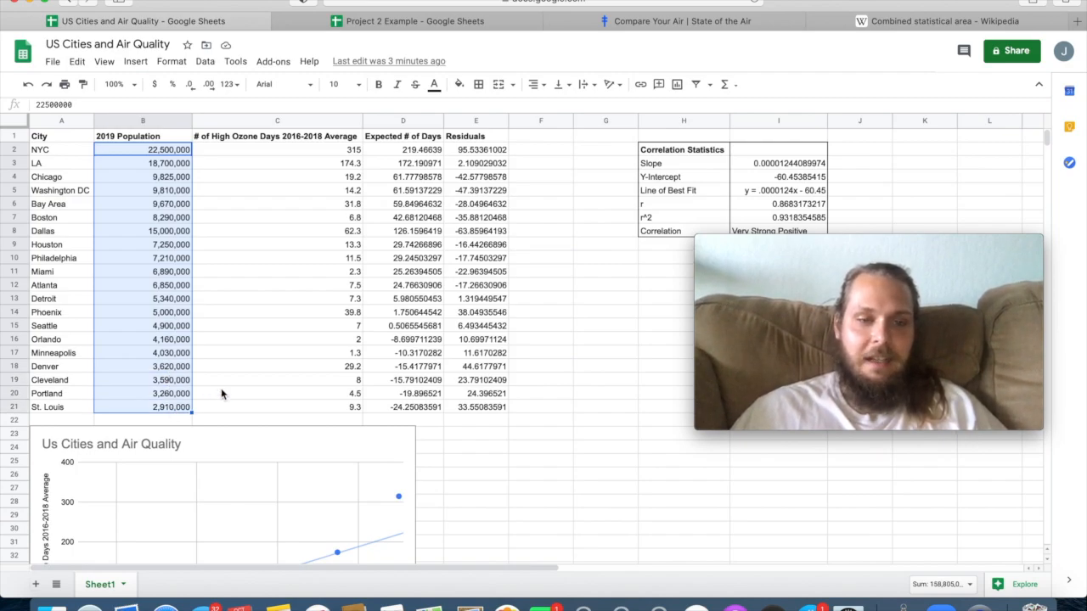
click(221, 390)
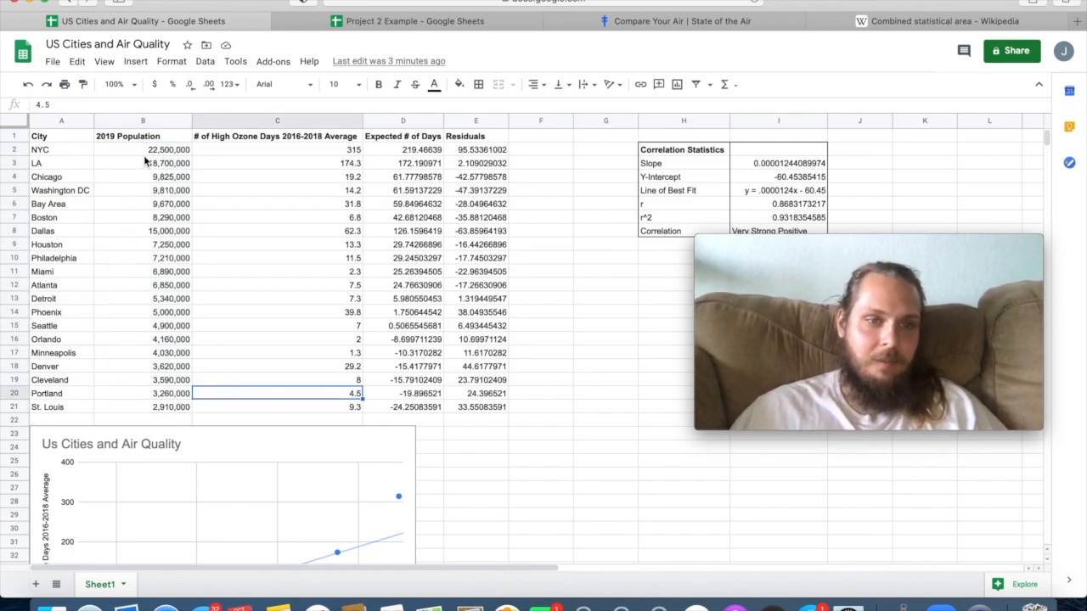
Insert a scatter chart of residuals against 2019 population, using B2:B21 and E2:E21 for all the cities.
drag(144, 150, 163, 408)
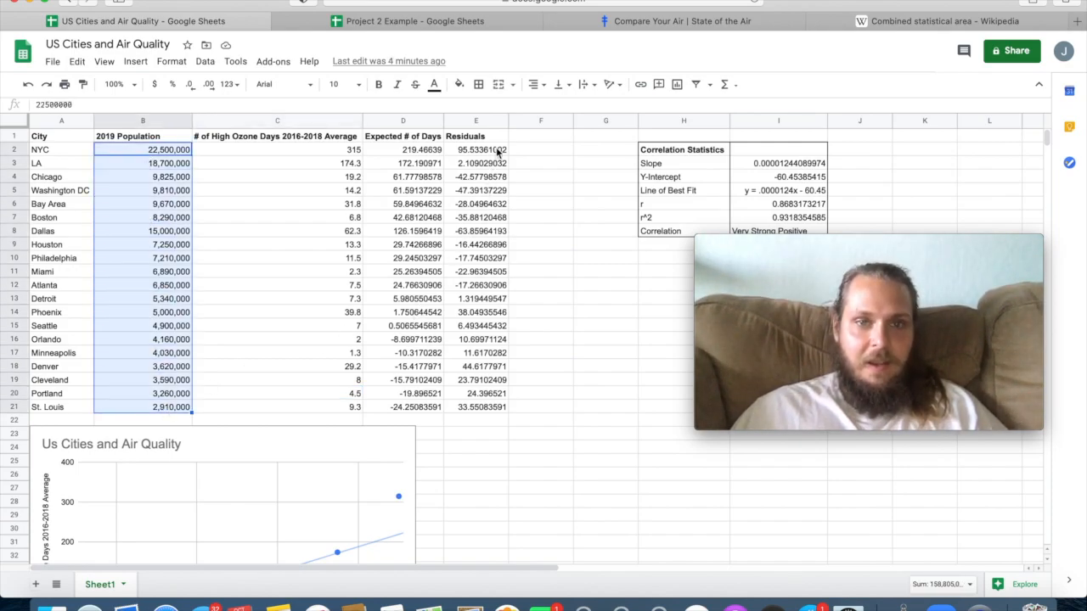
drag(498, 150, 481, 411)
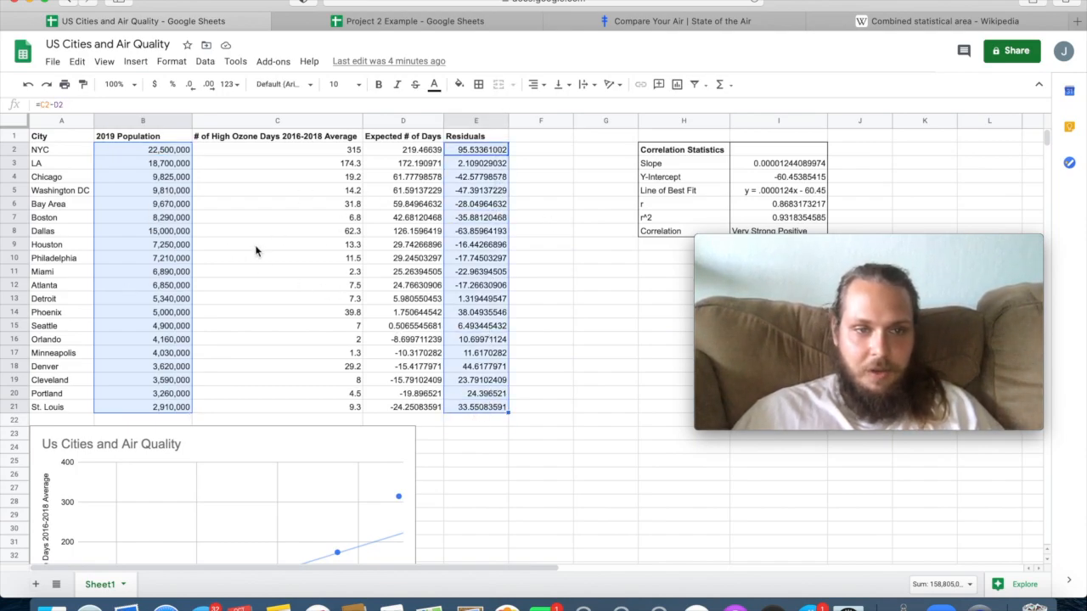
click(137, 62)
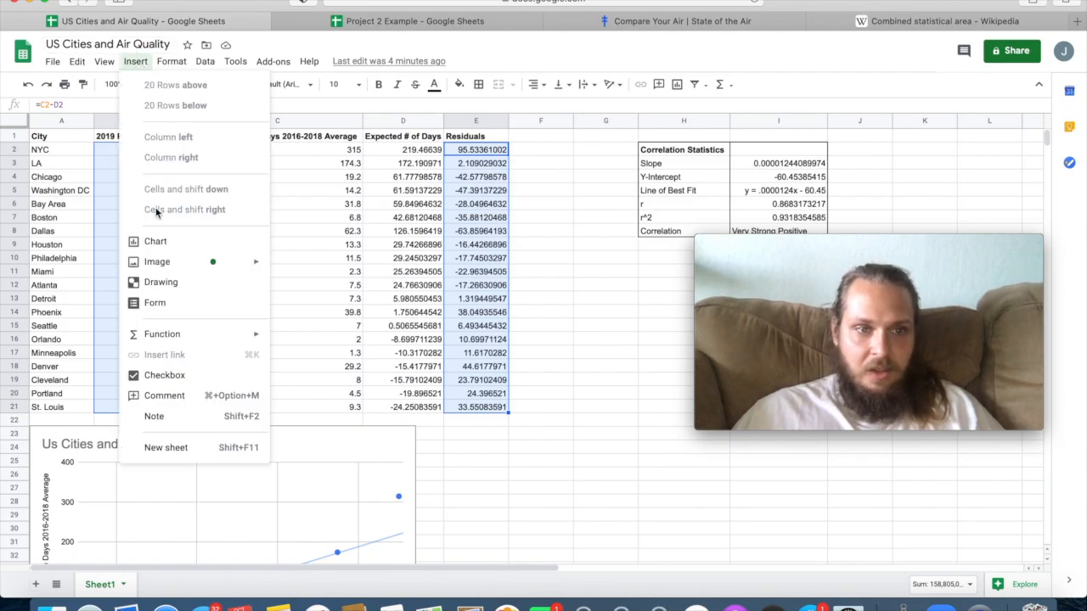
click(152, 243)
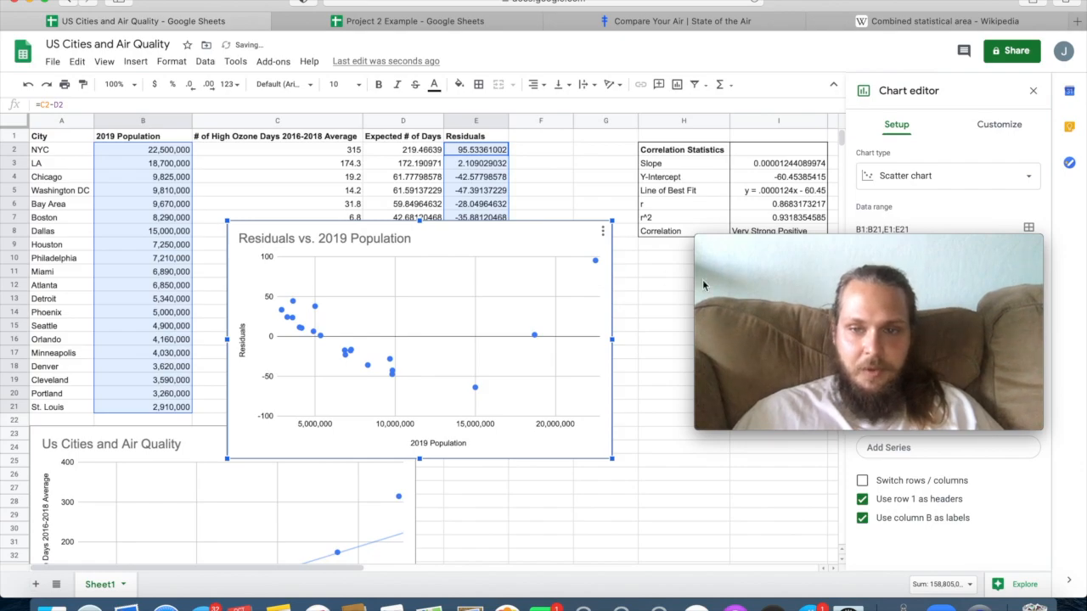
Change the new scatter chart's title to "Residual Plot for US Cities and Air Quality".
mouse_move(859, 245)
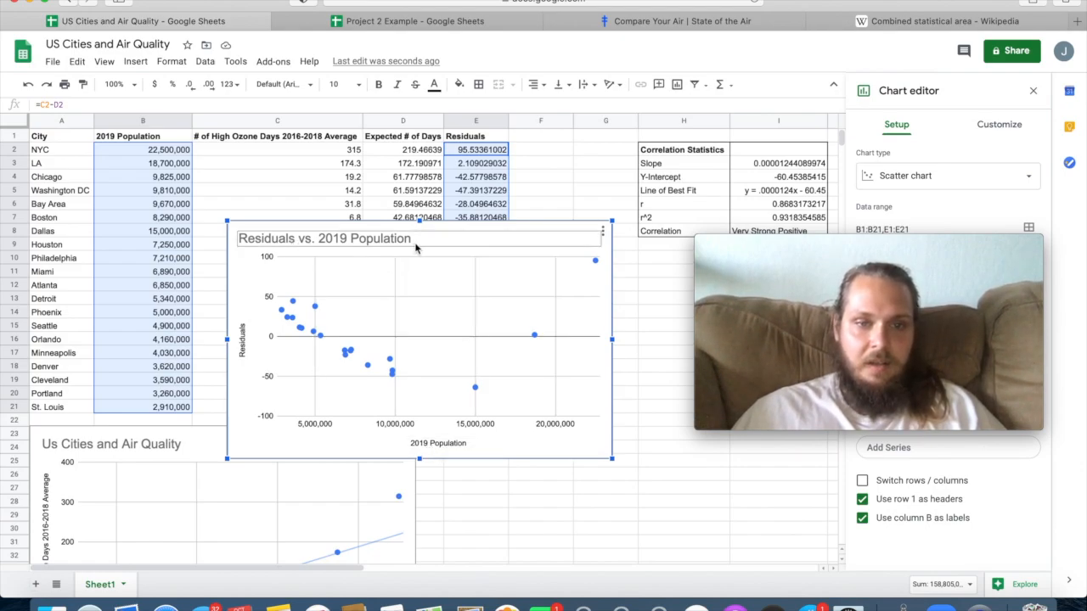
click(419, 237)
click(418, 238)
text(Residual)
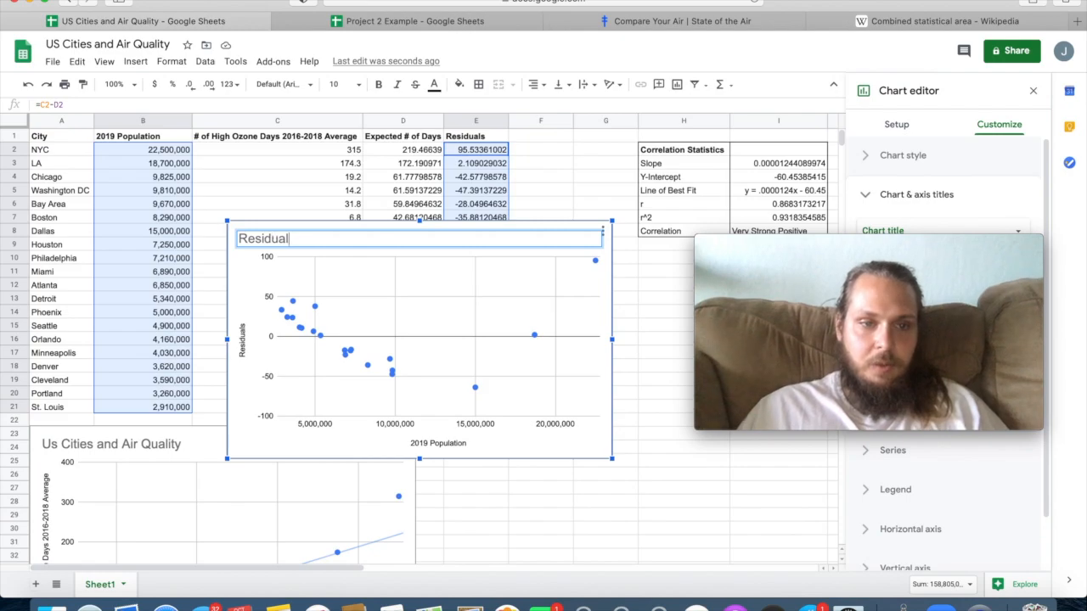
text( Plot for US Cities and Air Quality)
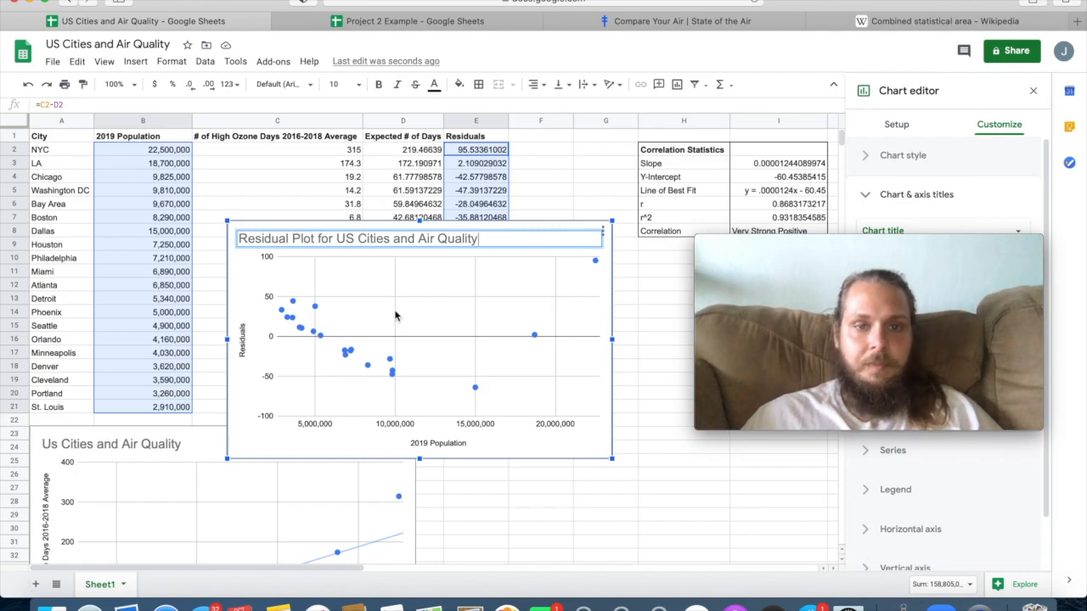
click(543, 179)
Move the residual plot below the data table, side by side with the US Cities and Air Quality scatter plot.
drag(548, 221, 644, 366)
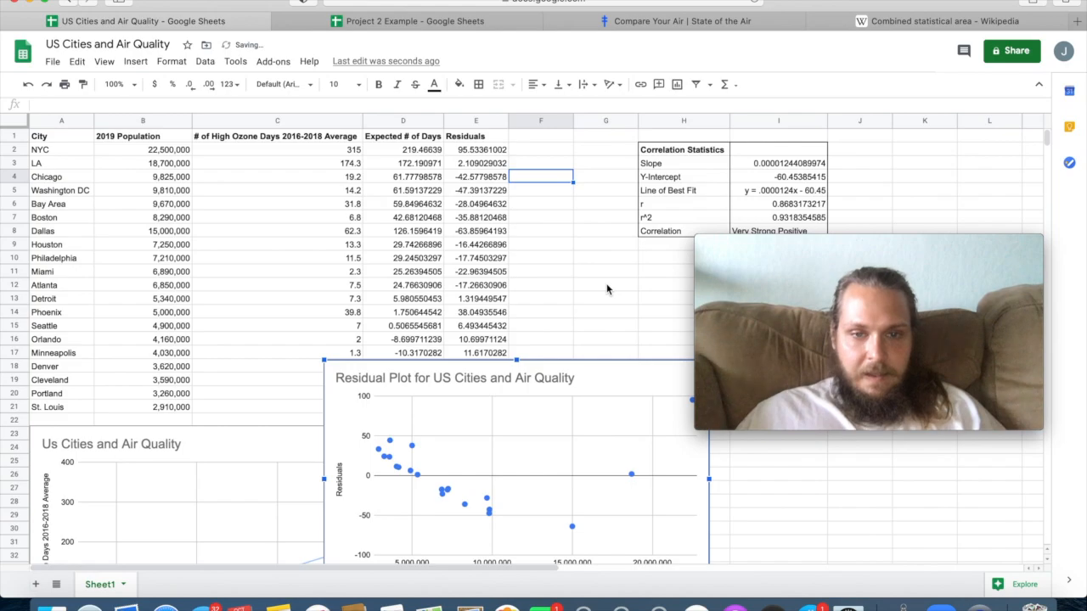
scroll(607, 287, down, 2)
scroll(607, 287, right, 1)
drag(828, 266, 818, 112)
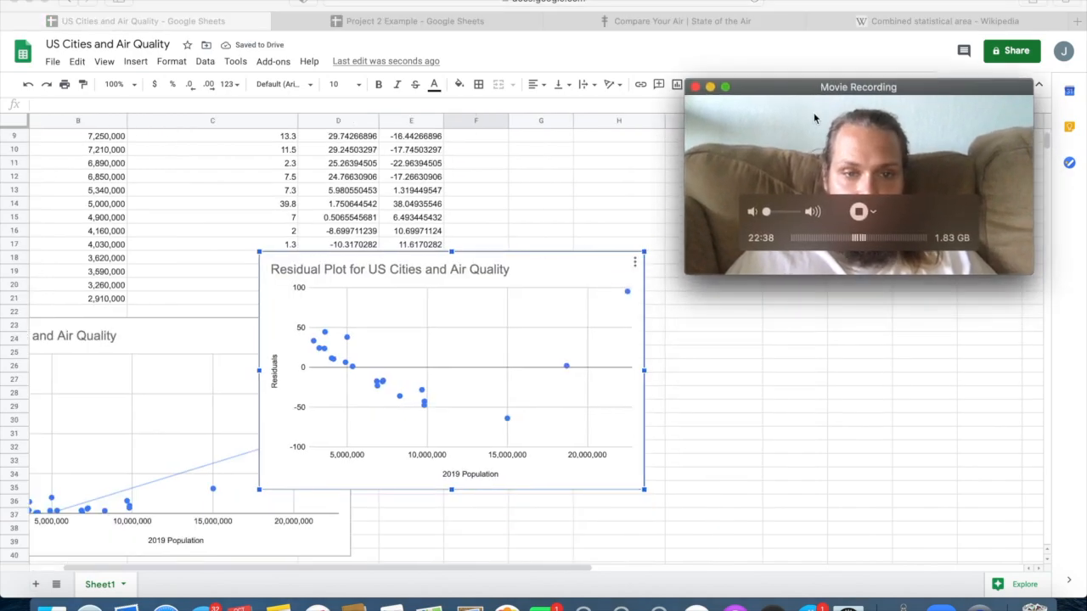
click(691, 341)
drag(557, 263, 670, 326)
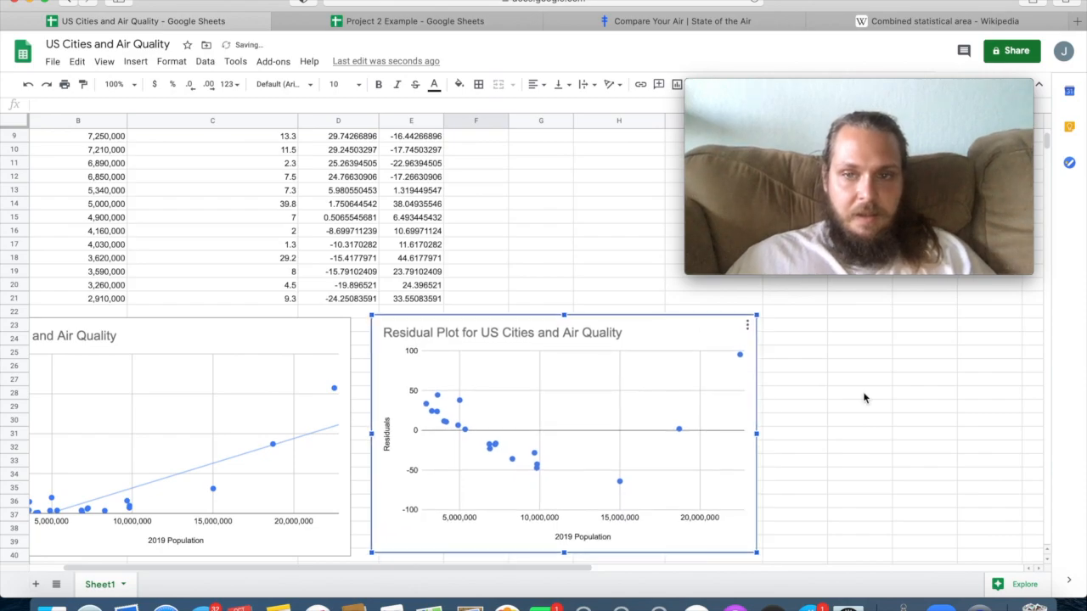
scroll(863, 395, left, 1)
scroll(863, 396, down, 1)
scroll(863, 396, up, 1)
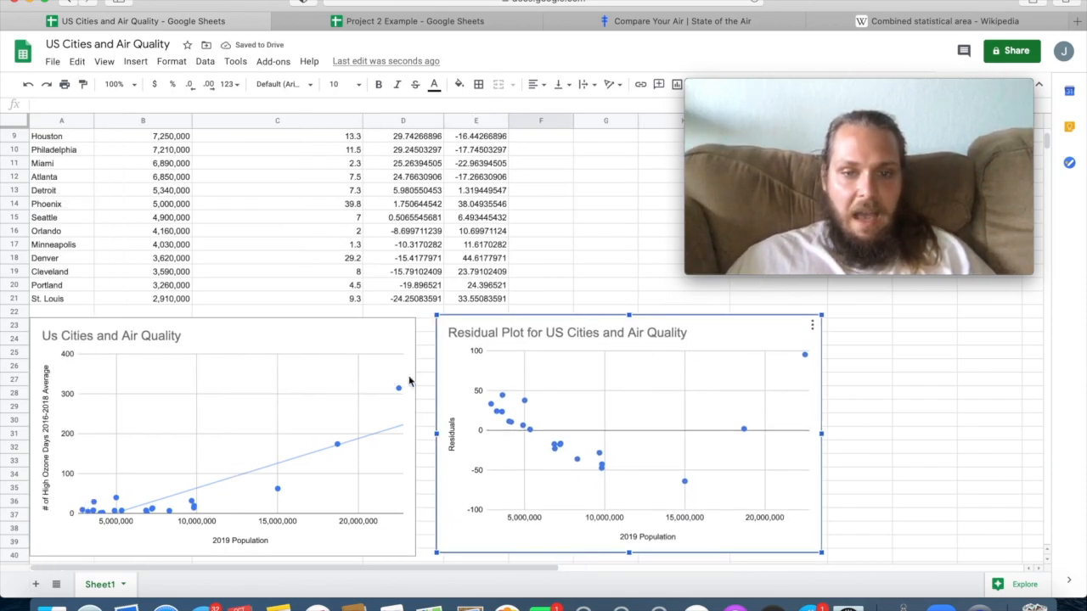
click(874, 407)
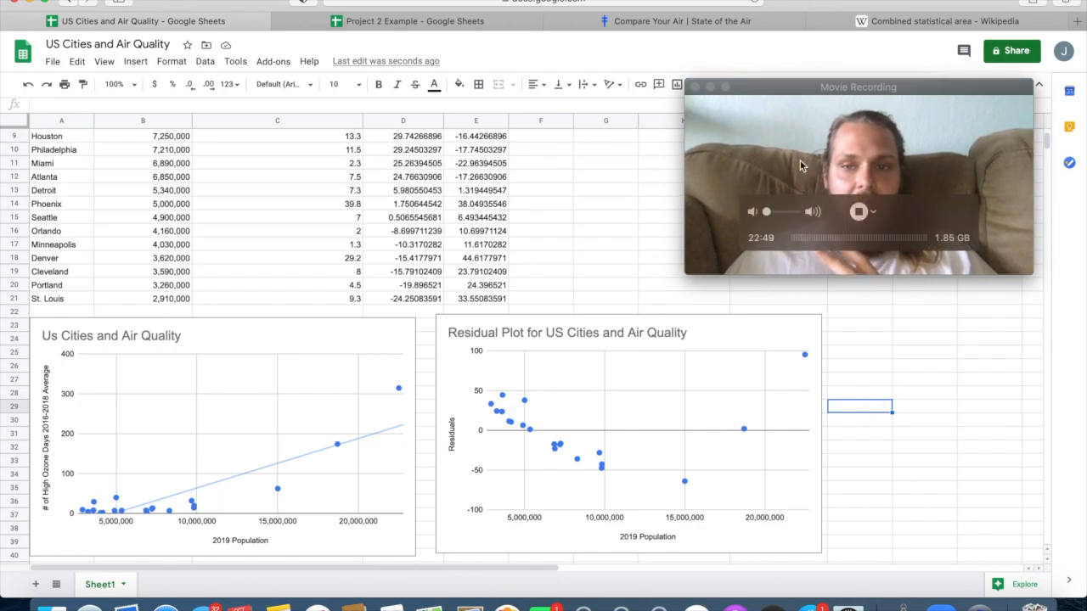
Examine the city data table, including NYC's population and high ozone days, and compare the scatter plot with the residual plot.
scroll(642, 407, up, 3)
scroll(643, 479, up, 2)
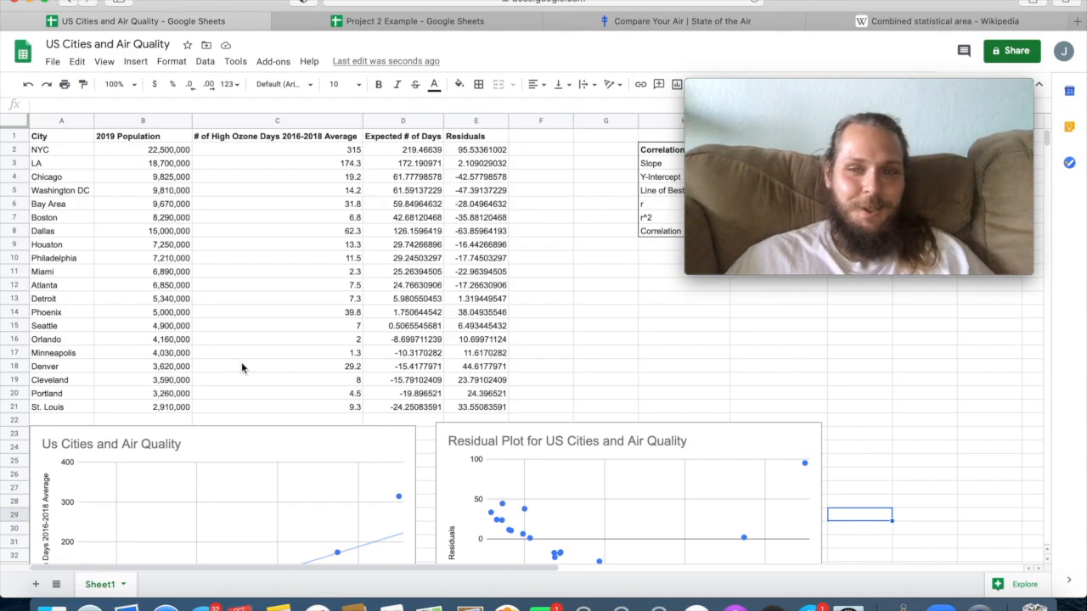
scroll(241, 368, down, 3)
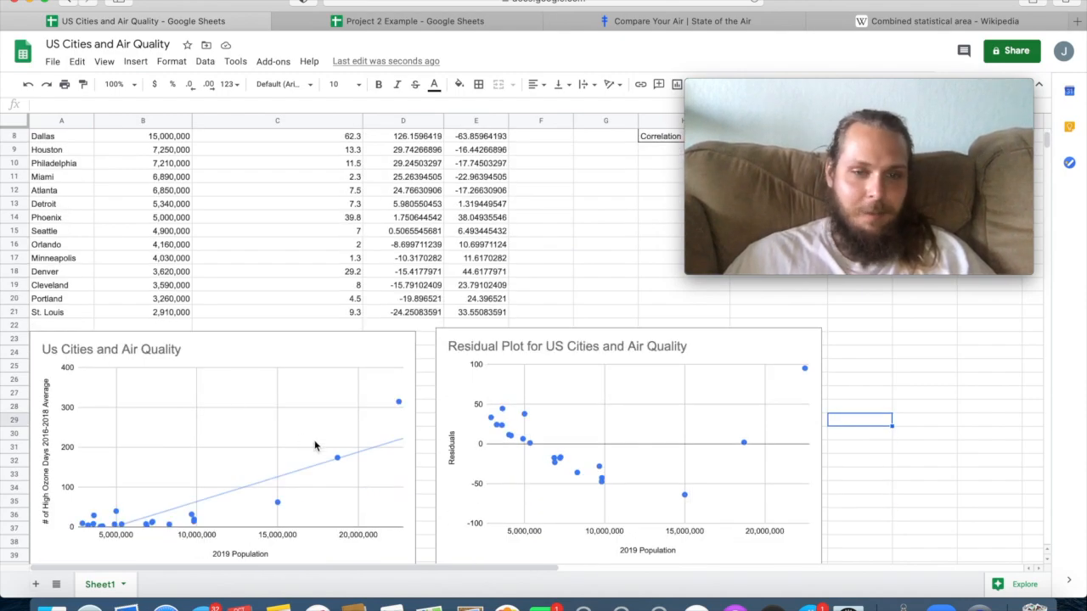
scroll(314, 441, up, 4)
drag(176, 151, 253, 144)
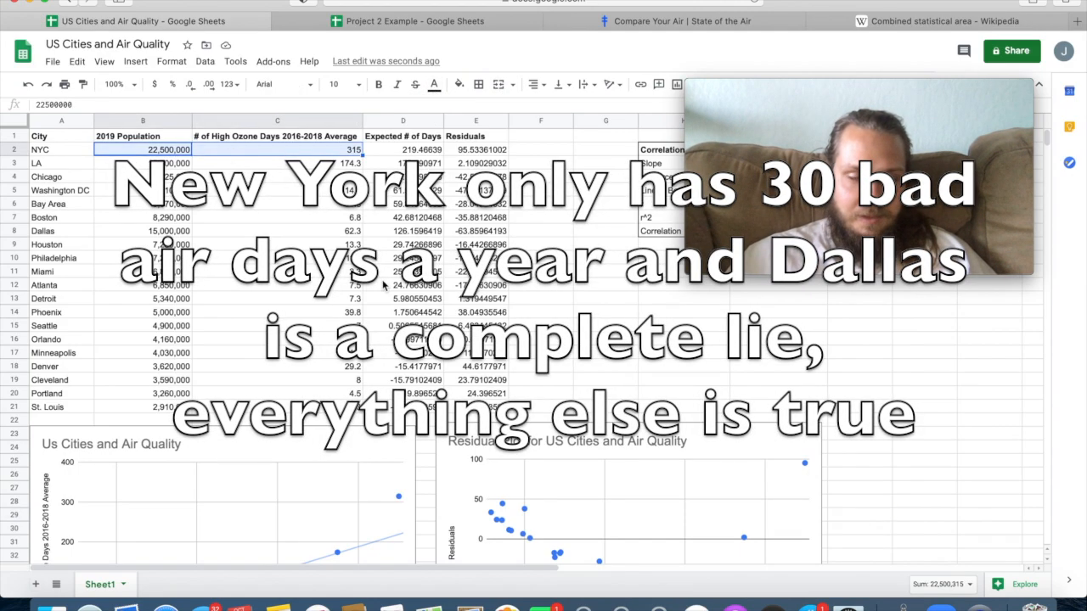
click(347, 288)
scroll(346, 296, down, 5)
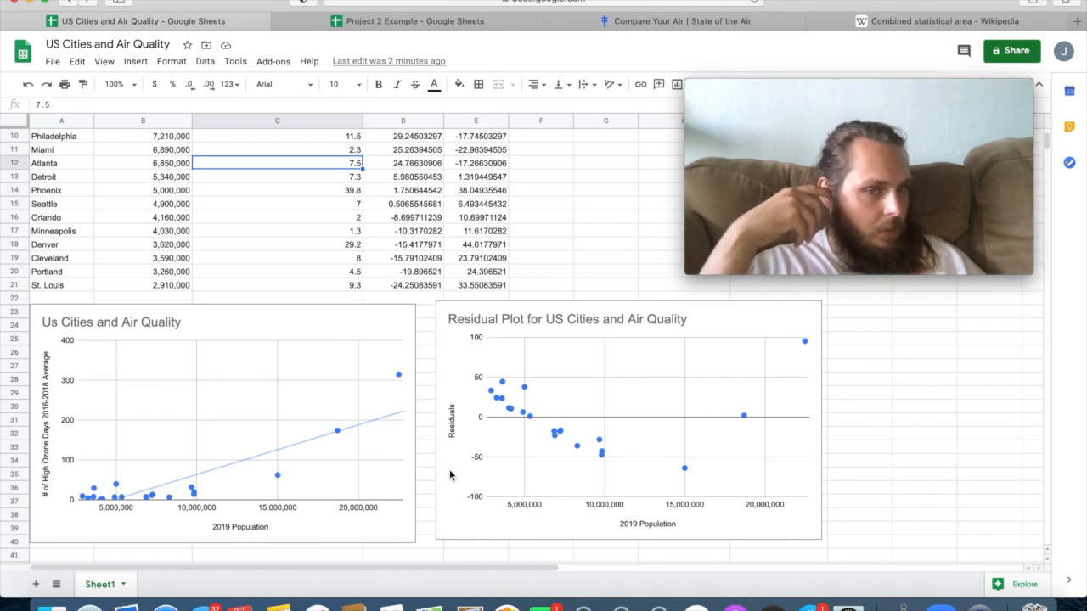
scroll(560, 513, up, 5)
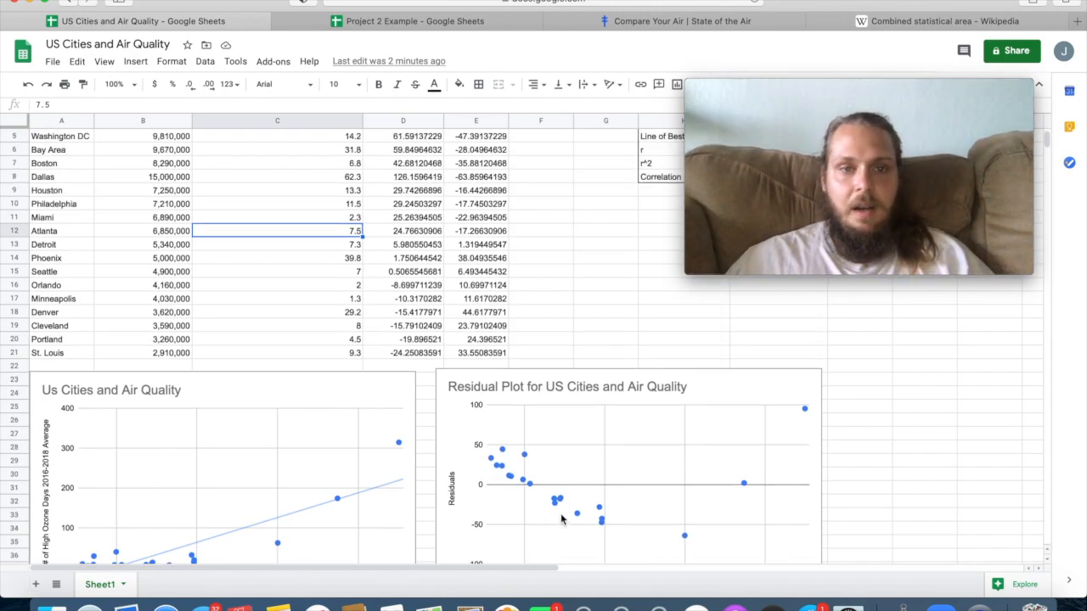
mouse_move(812, 123)
drag(805, 91, 831, 261)
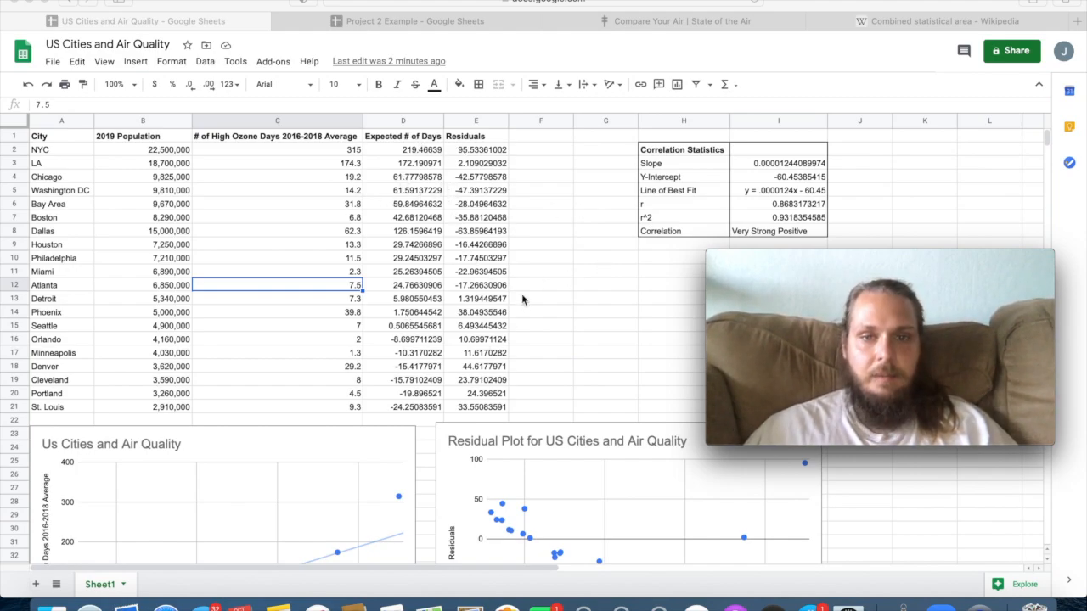
mouse_move(773, 348)
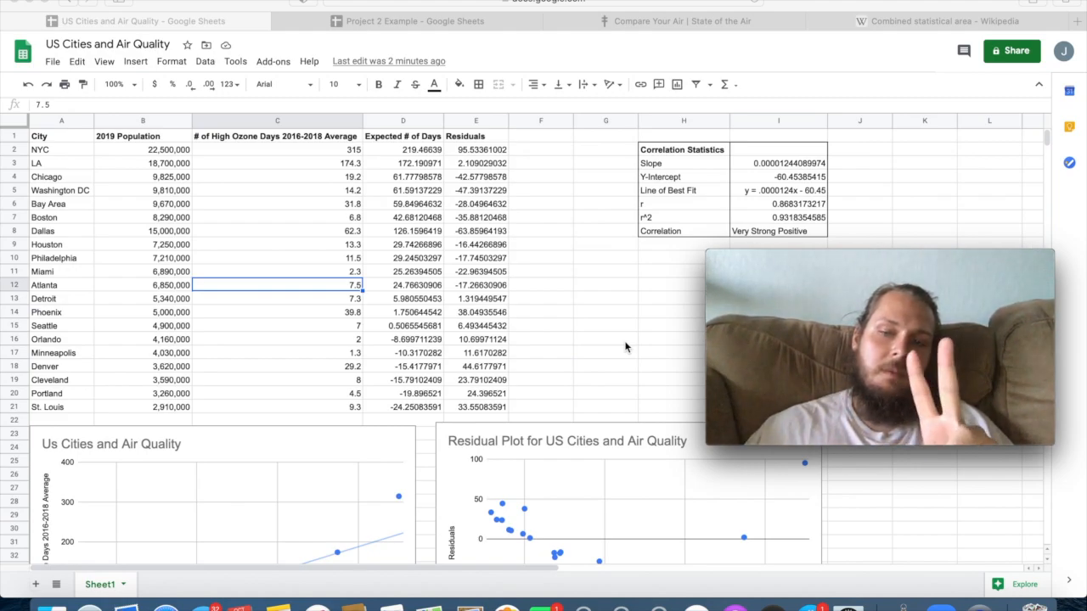
mouse_move(881, 384)
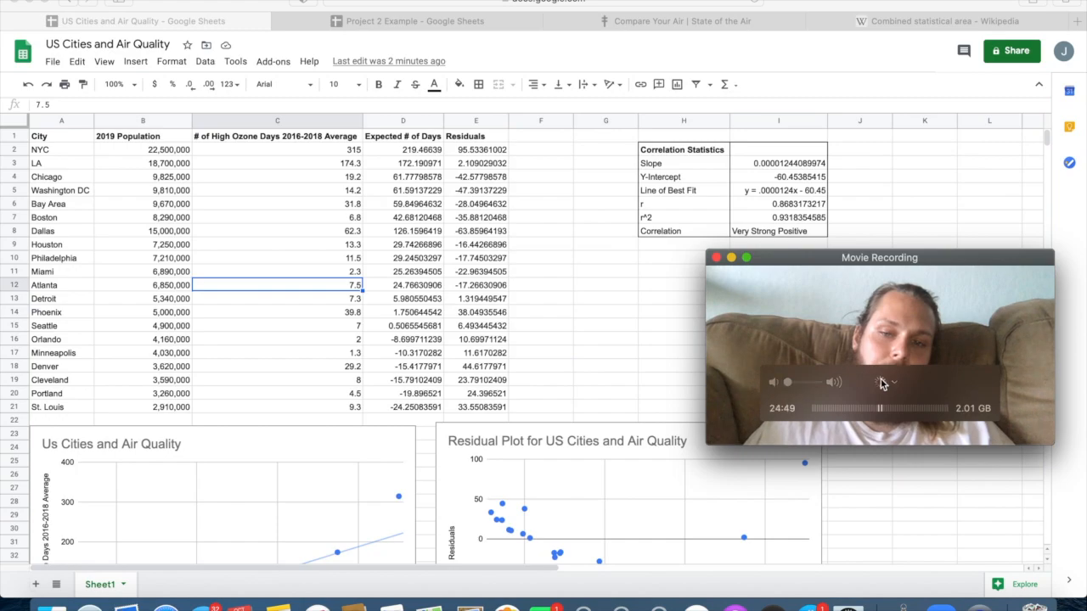
click(881, 384)
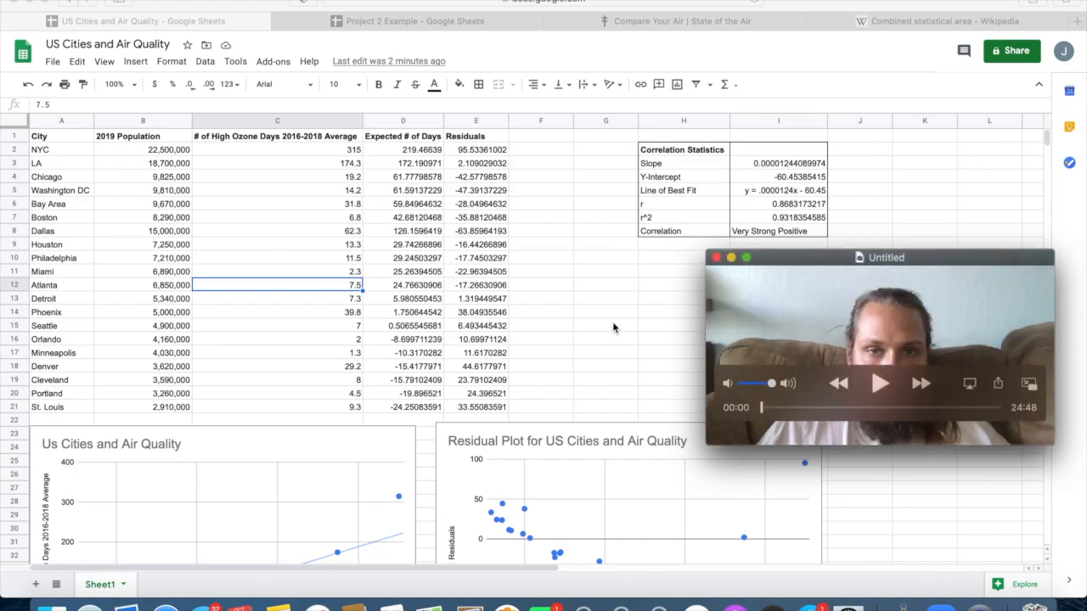